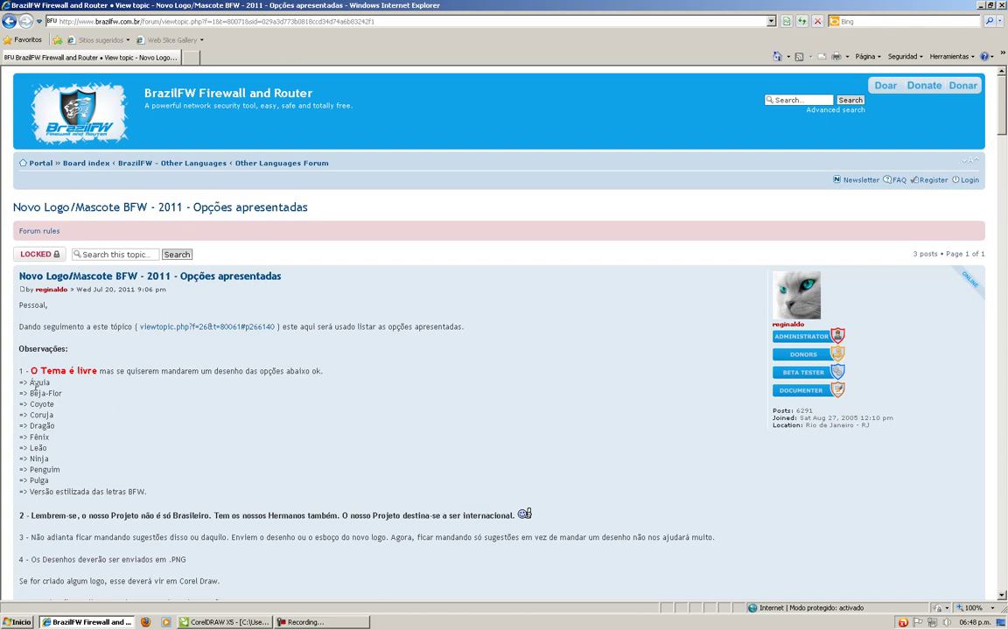
- Review the suggested mascot themes, from Águia to Pulga, in the BrazilFW logo contest topic
{"action": "left_click_drag", "start_coordinate": [31, 386], "coordinate": [66, 386]}
{"action": "left_click", "coordinate": [135, 405]}
{"action": "left_click_drag", "start_coordinate": [30, 381], "coordinate": [50, 481]}
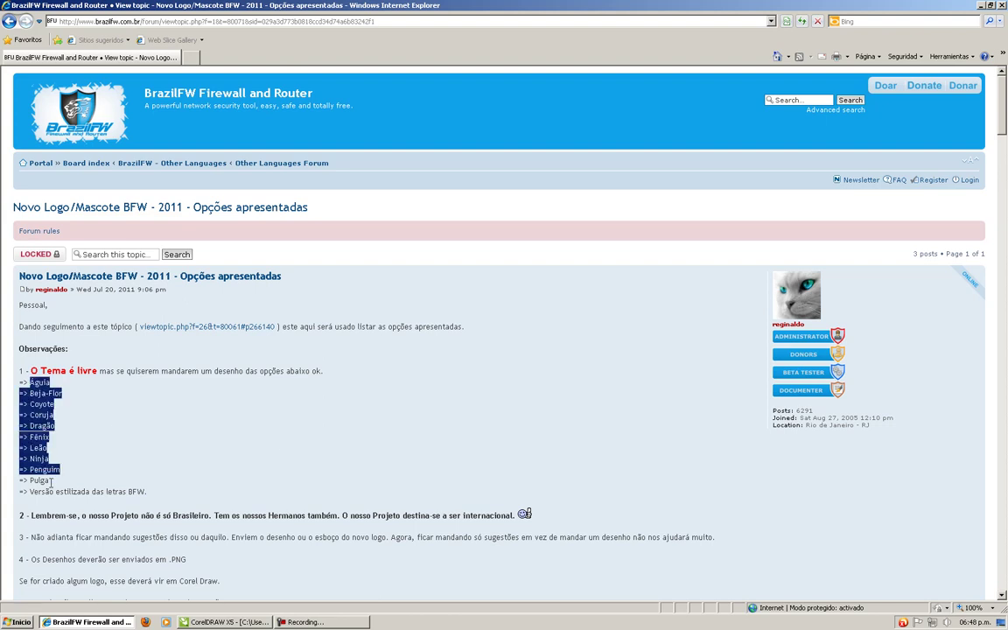
{"action": "left_click", "coordinate": [175, 464]}
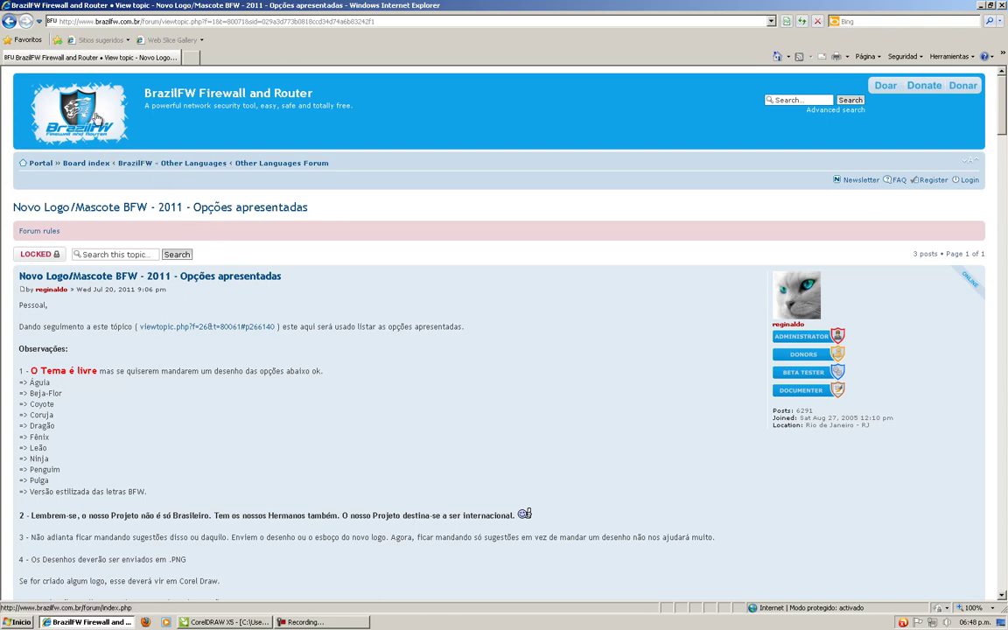
- Switch to CorelDRAW and examine the BrazilFW shield logo up close on Página 1
{"action": "left_click", "coordinate": [208, 622]}
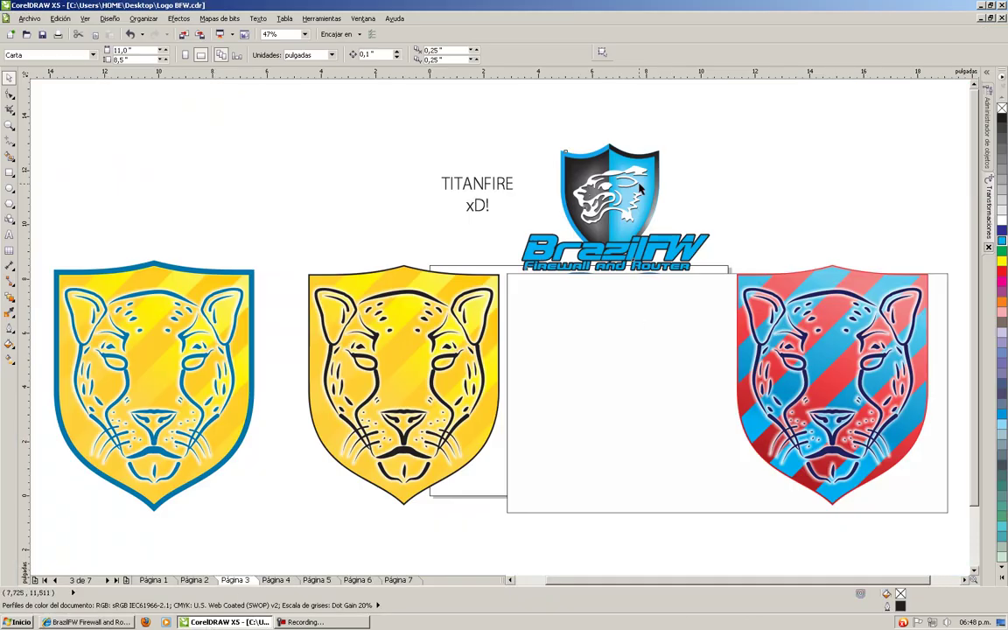
{"action": "left_click", "coordinate": [640, 184]}
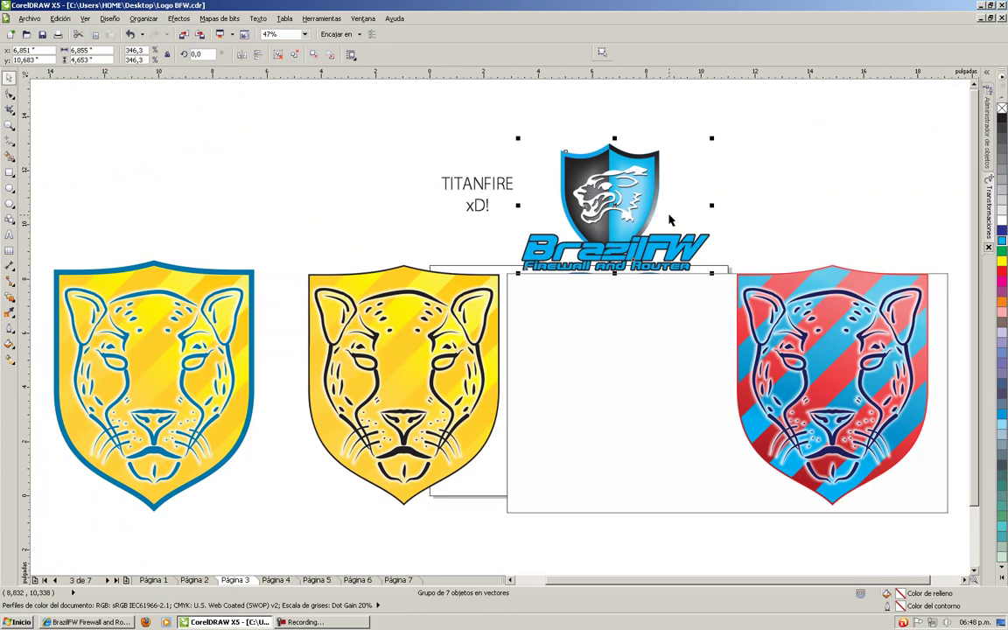
{"action": "left_click", "coordinate": [153, 580]}
{"action": "left_click", "coordinate": [514, 350]}
{"action": "key", "text": "shift+F2"}
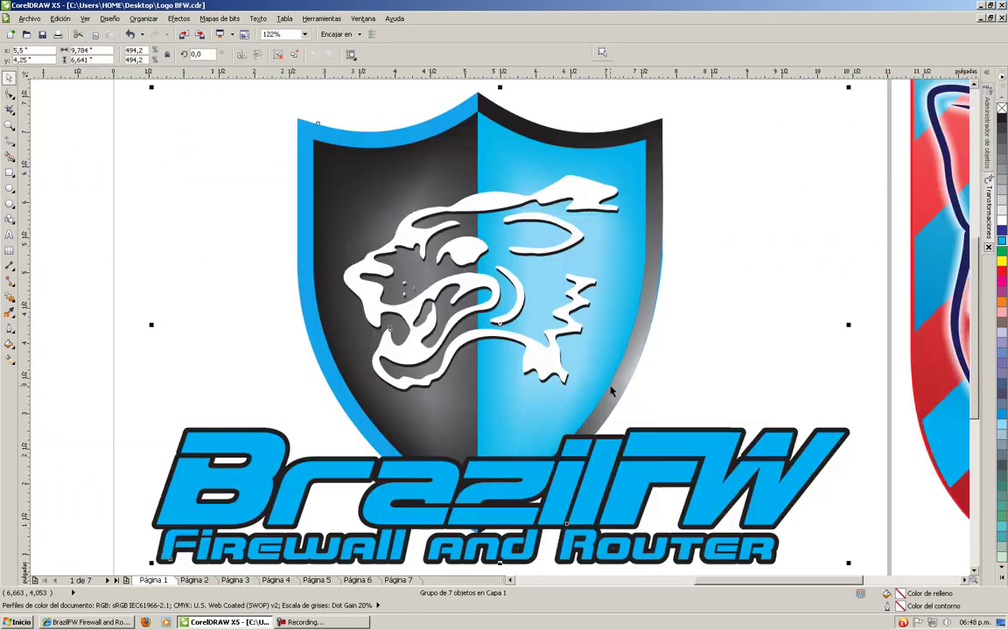
{"action": "left_click", "coordinate": [870, 187]}
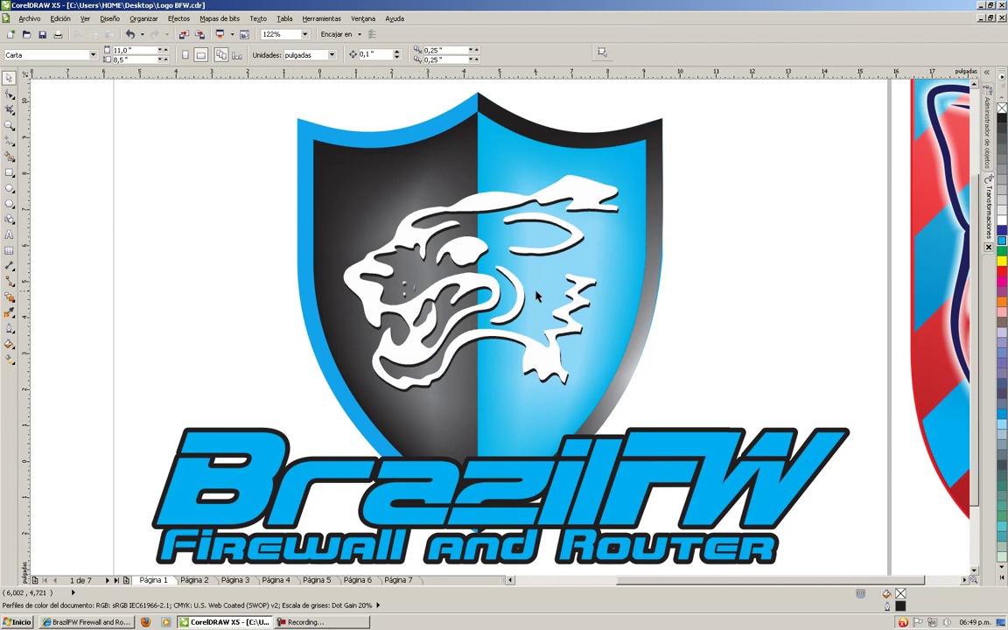
- Inspect the complete BrazilFW logo, both as a close-up and within the full page
{"action": "scroll", "coordinate": [537, 296], "scroll_direction": "down", "scroll_amount": 2}
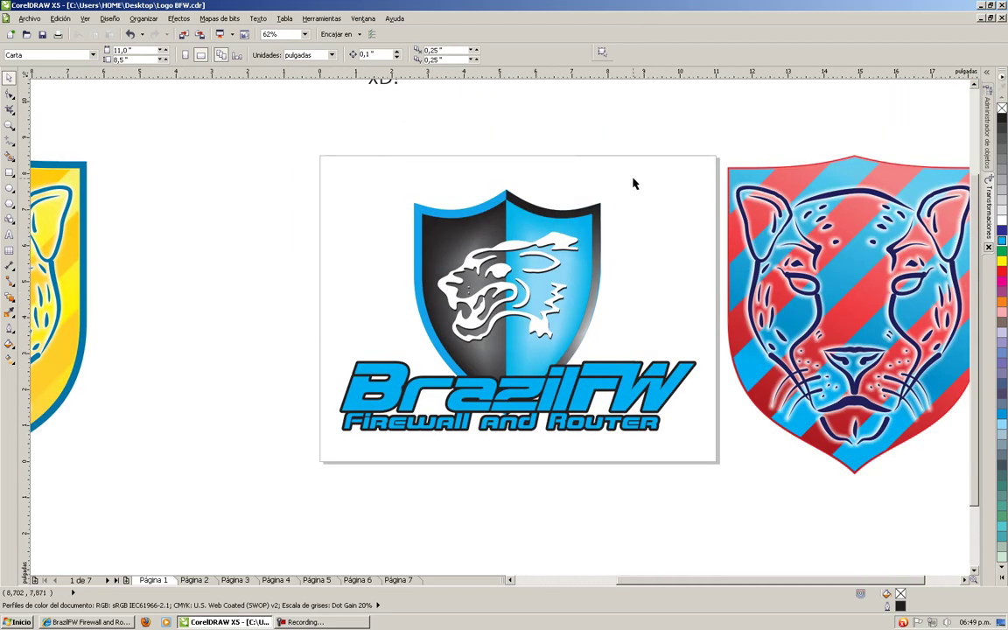
{"action": "left_click", "coordinate": [543, 187]}
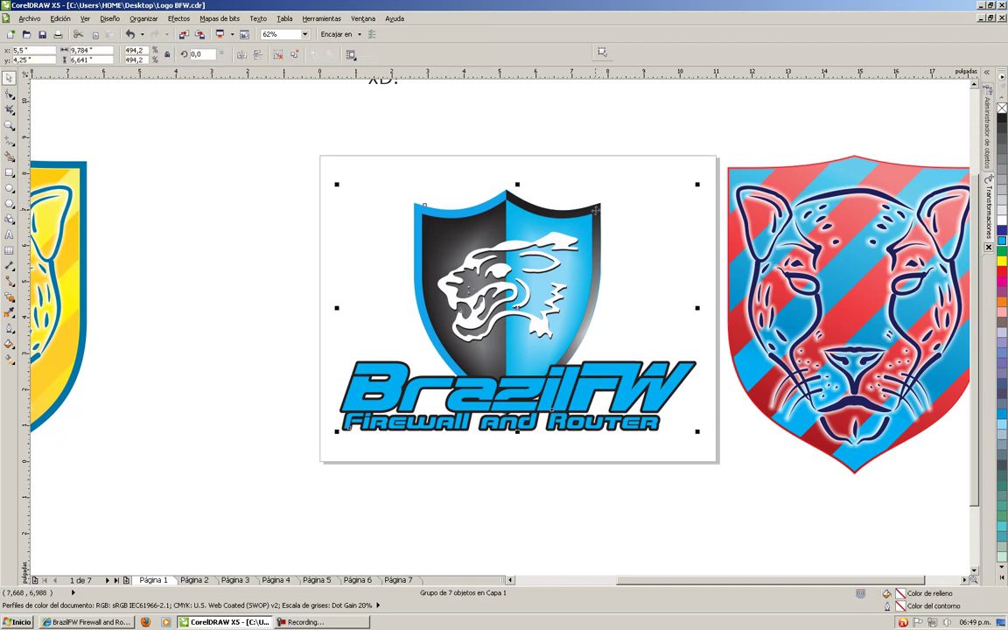
{"action": "key", "text": "shift+F2"}
{"action": "left_click", "coordinate": [796, 91]}
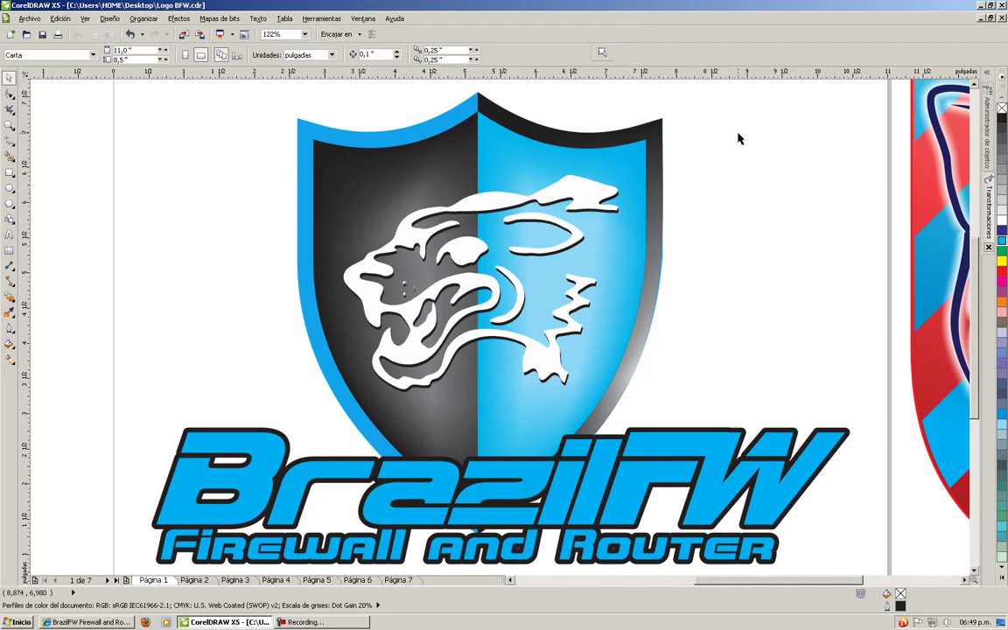
{"action": "left_click", "coordinate": [595, 197]}
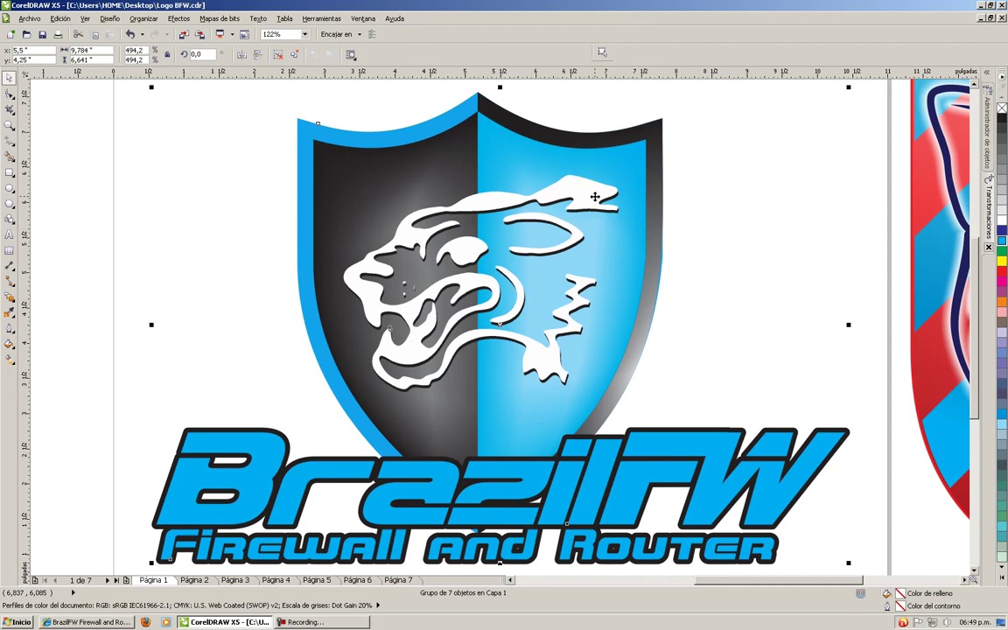
{"action": "key", "text": "shift+F4"}
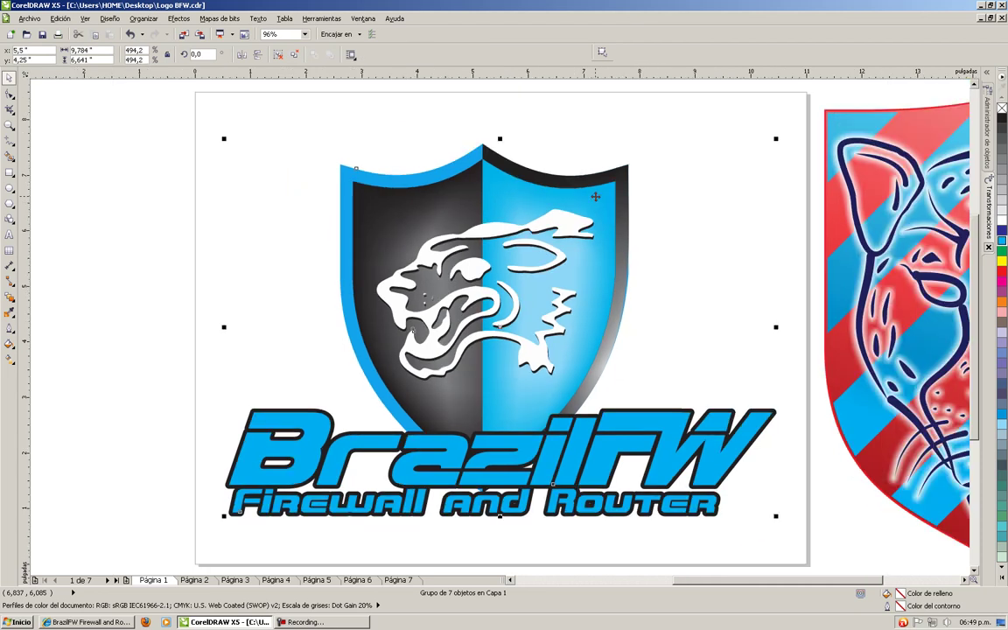
{"action": "left_click", "coordinate": [686, 115]}
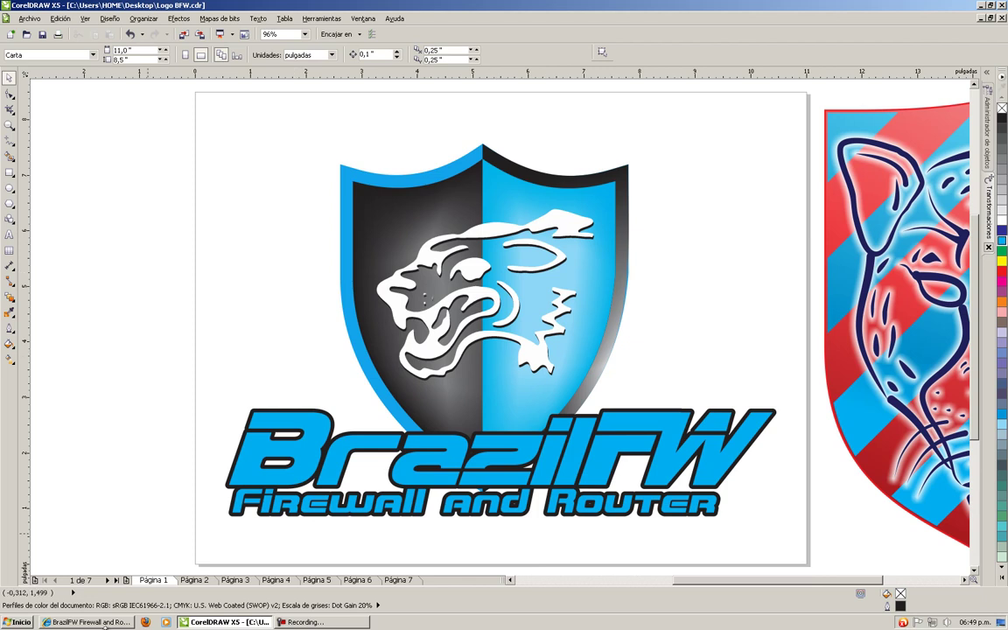
- Switch back to the forum topic in Internet Explorer and study the full list of allowed mascots, including Coyote, Coruja and Dragão
{"action": "left_click", "coordinate": [91, 622]}
{"action": "left_click_drag", "start_coordinate": [28, 382], "coordinate": [76, 387]}
{"action": "left_click", "coordinate": [233, 451]}
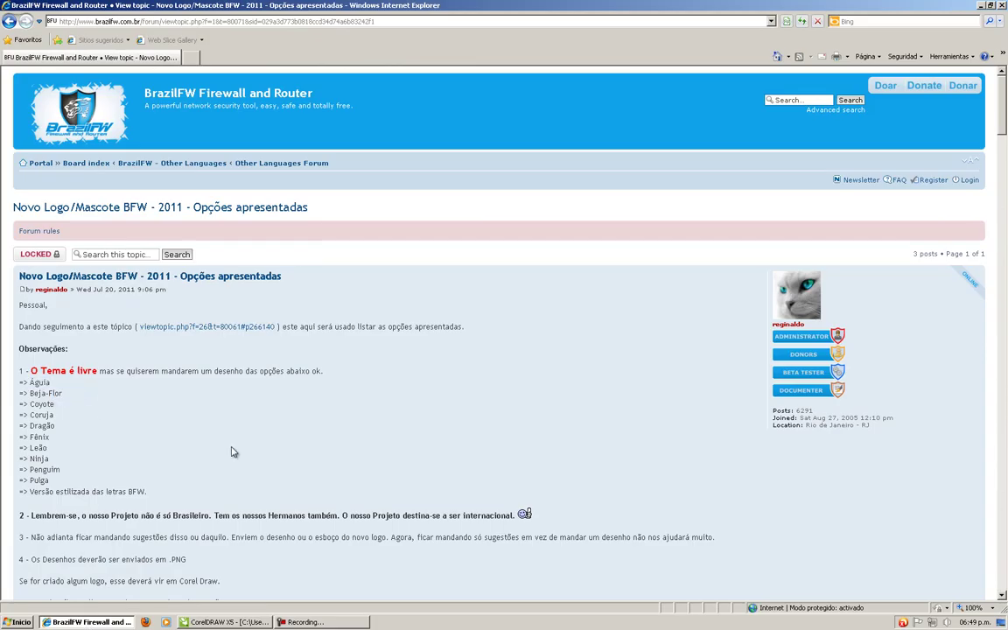
{"action": "double_click", "coordinate": [36, 405]}
{"action": "left_click", "coordinate": [138, 427]}
{"action": "double_click", "coordinate": [35, 415]}
{"action": "left_click_drag", "start_coordinate": [30, 425], "coordinate": [44, 427]}
{"action": "left_click", "coordinate": [169, 442]}
{"action": "left_click_drag", "start_coordinate": [19, 386], "coordinate": [162, 497]}
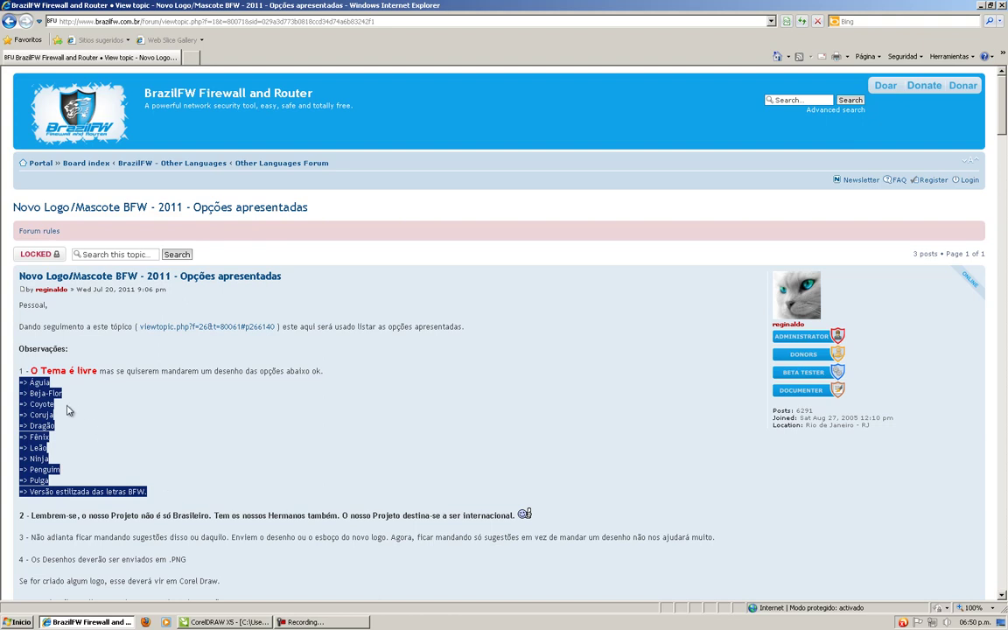
{"action": "left_click", "coordinate": [36, 393]}
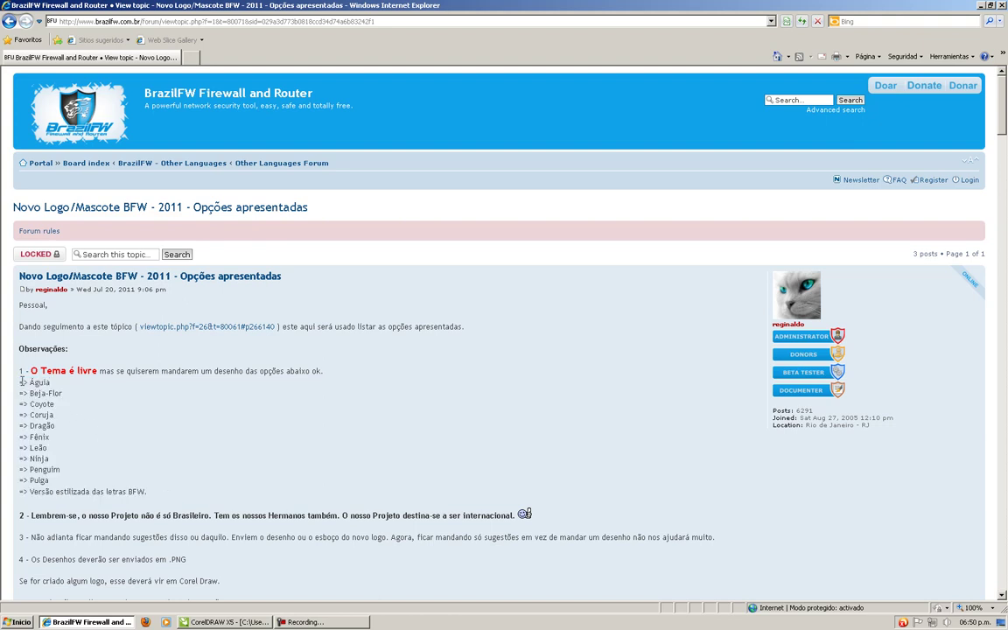
{"action": "left_click_drag", "start_coordinate": [20, 382], "coordinate": [146, 494]}
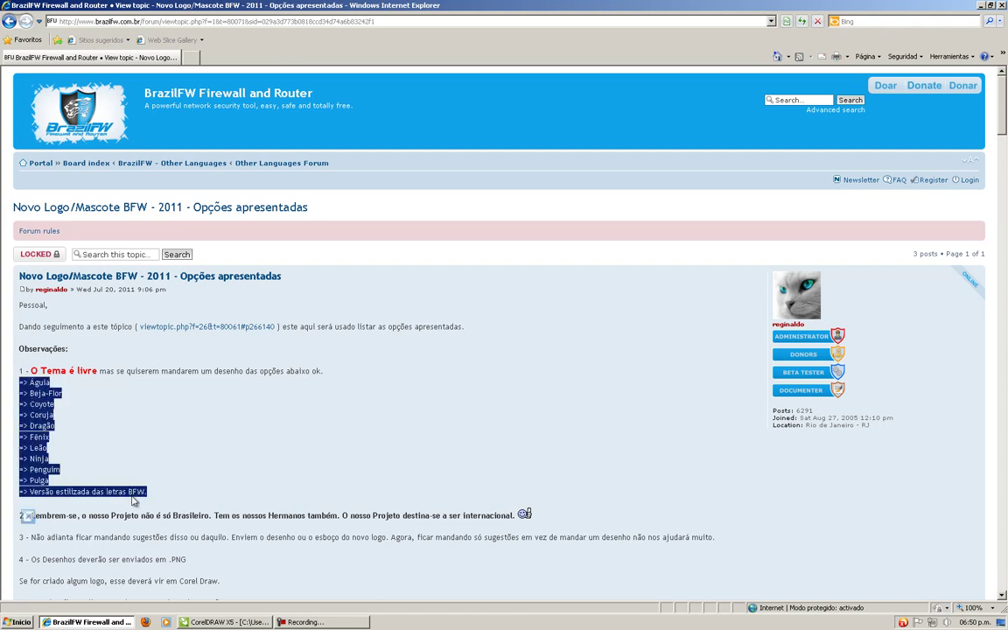
{"action": "left_click", "coordinate": [115, 406]}
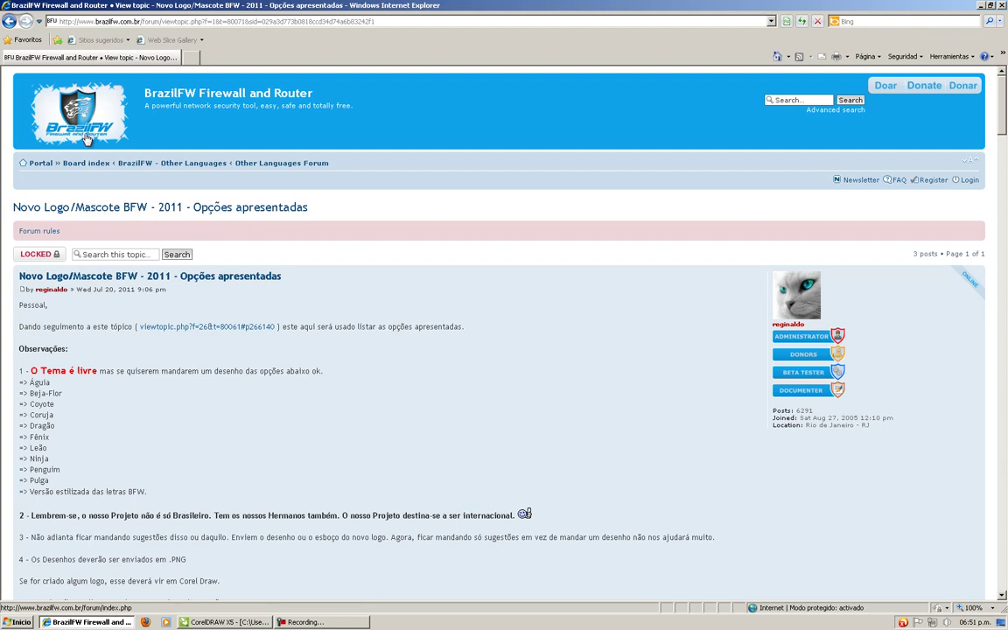
- In CorelDRAW, delete the large white rectangle covering the blue-and-yellow striped jaguar shield on Página 3
{"action": "left_click", "coordinate": [203, 623]}
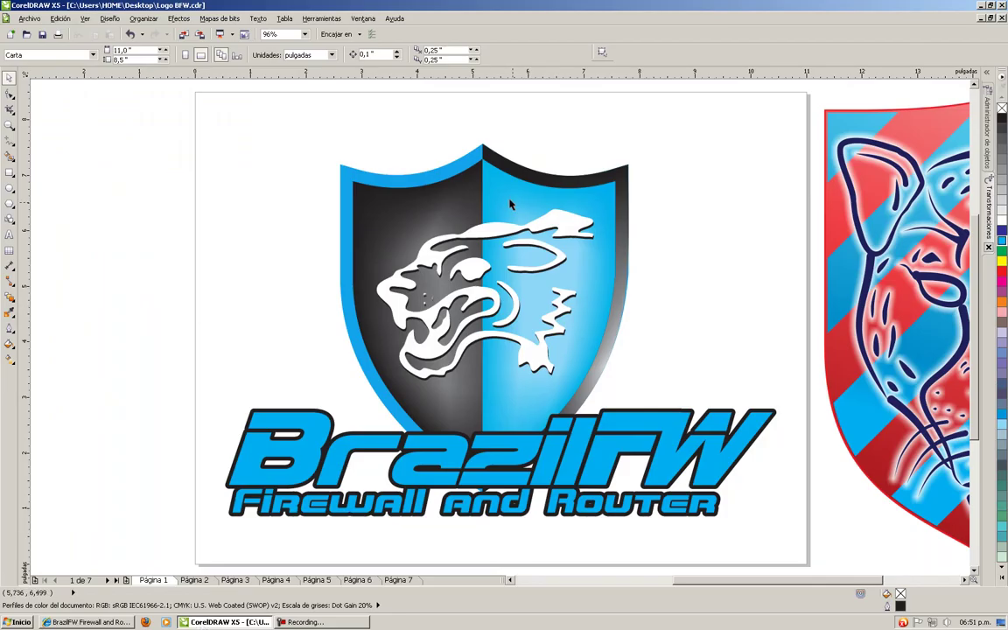
{"action": "left_click", "coordinate": [235, 579]}
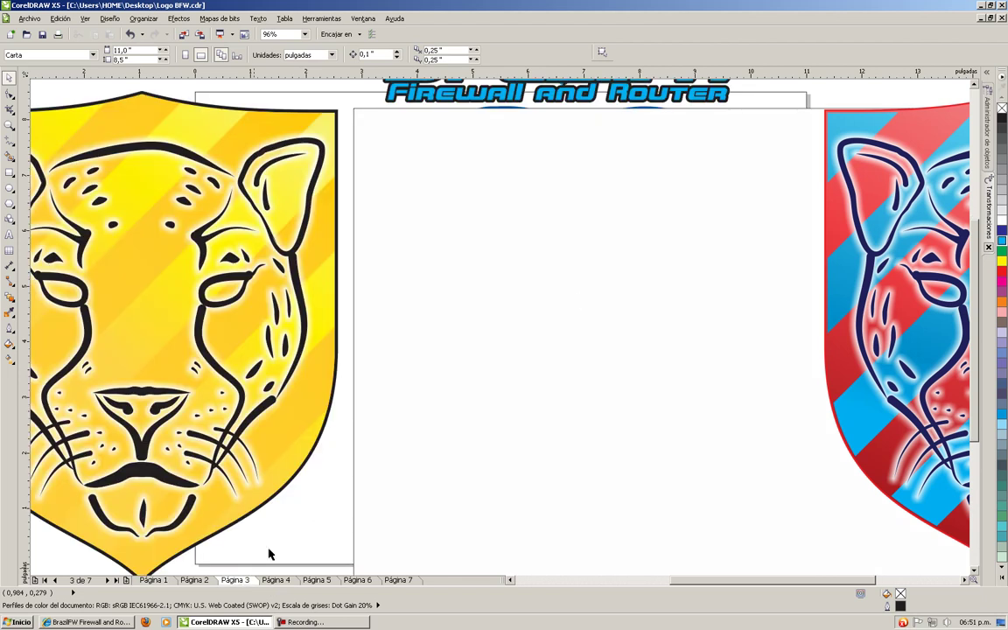
{"action": "left_click", "coordinate": [579, 296]}
{"action": "key", "text": "F4"}
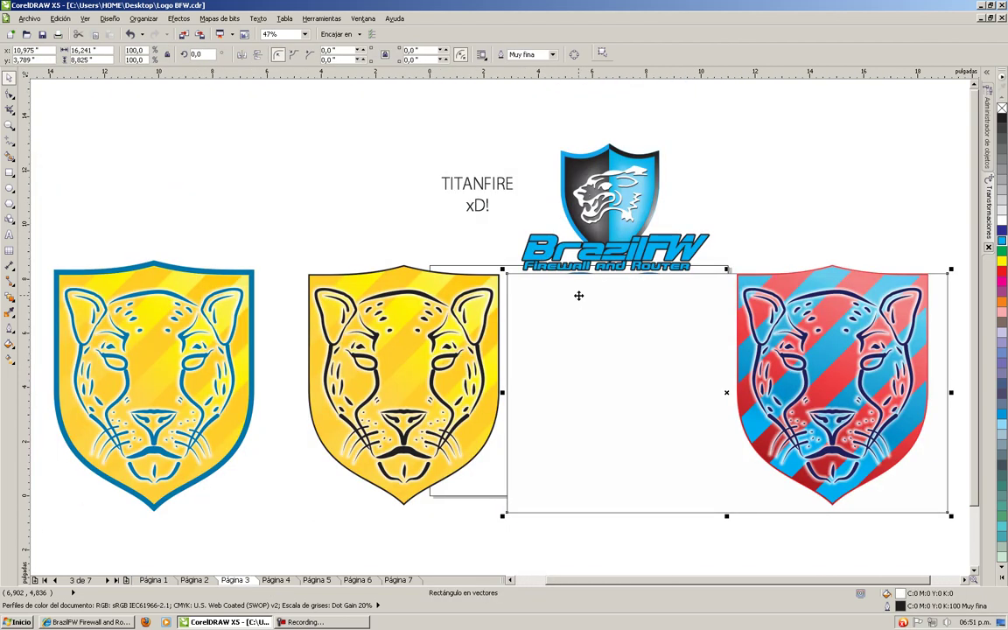
{"action": "left_click", "coordinate": [905, 198]}
{"action": "left_click_drag", "start_coordinate": [529, 297], "coordinate": [646, 397]}
{"action": "key", "text": "Delete"}
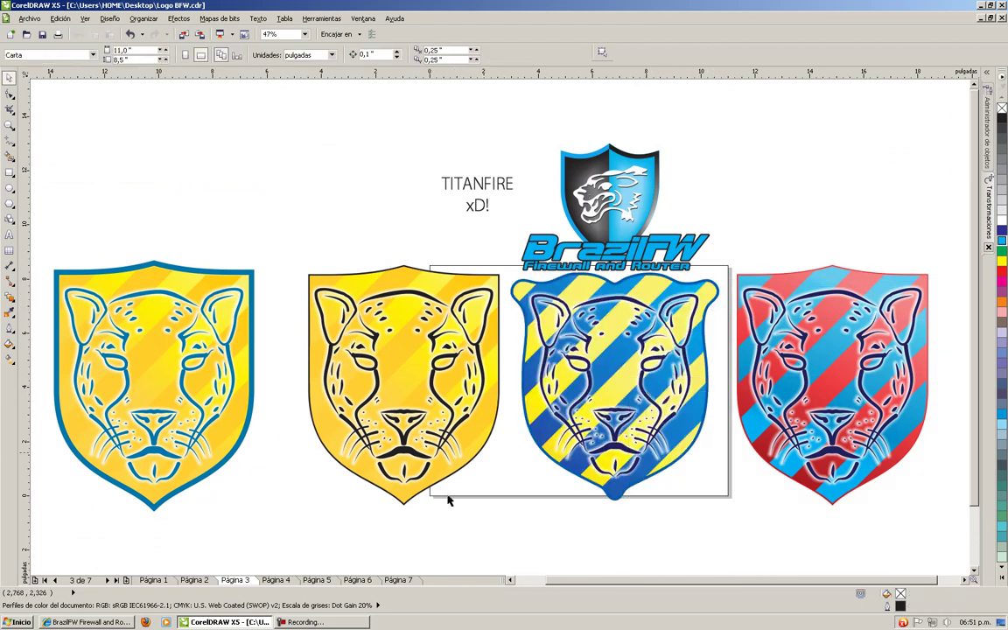
- On Página 4, set a PowerClip outline with the jaguar photo apart from the line art and inspect its contents
{"action": "left_click", "coordinate": [276, 580]}
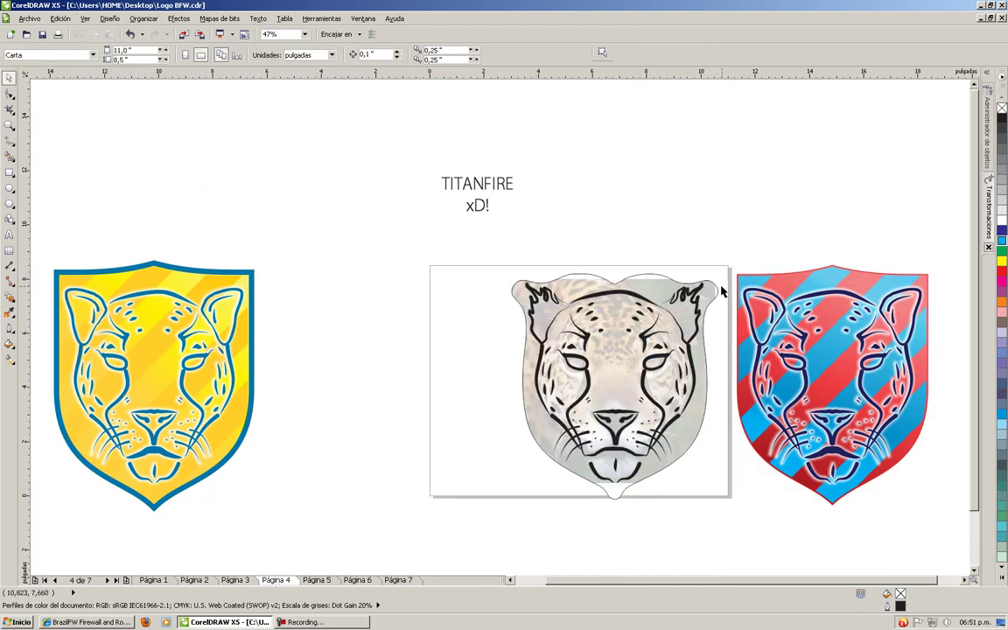
{"action": "left_click_drag", "start_coordinate": [711, 284], "coordinate": [443, 117]}
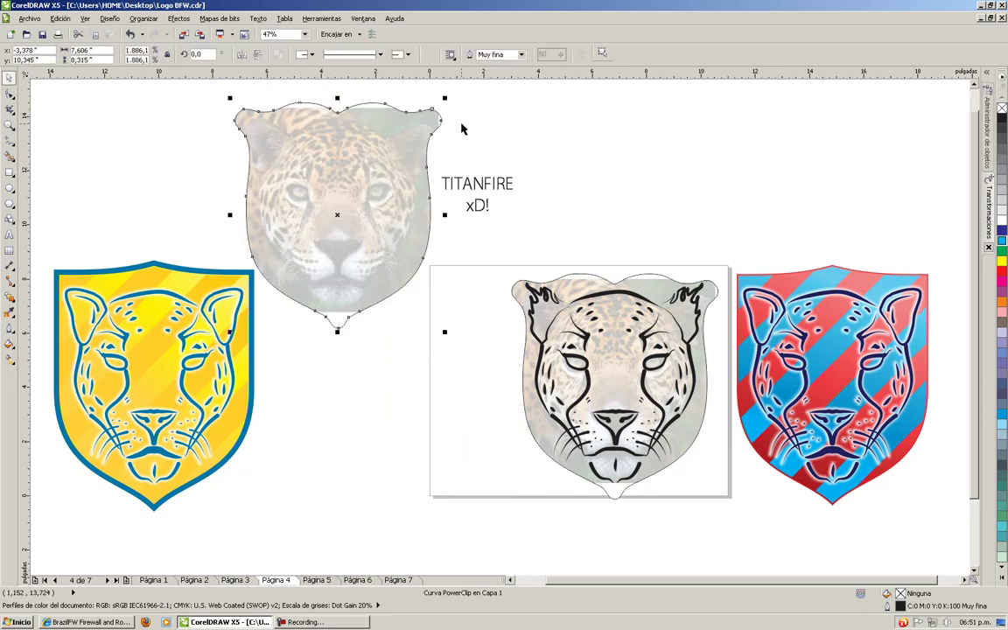
{"action": "left_click", "coordinate": [384, 142], "text": "ctrl"}
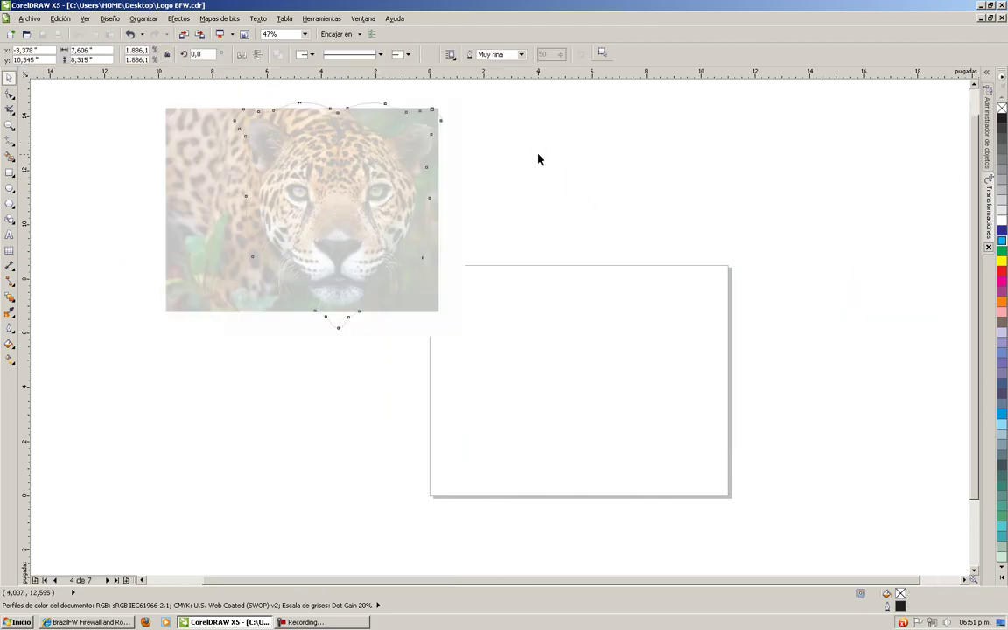
{"action": "left_click", "coordinate": [538, 159], "text": "ctrl"}
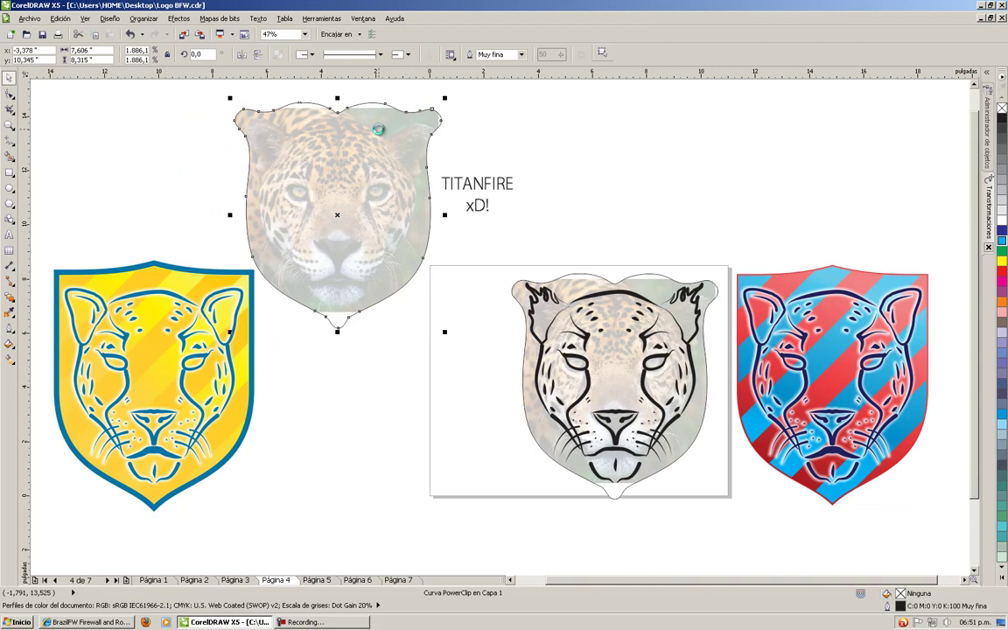
- Extract the jaguar photo from the separated PowerClip outline and move it above the page
{"action": "key", "text": "ctrl+z"}
{"action": "left_click", "coordinate": [607, 124]}
{"action": "left_click_drag", "start_coordinate": [247, 167], "coordinate": [647, 132]}
{"action": "left_click_drag", "start_coordinate": [582, 205], "coordinate": [571, 174]}
- Delete the leftover head outline and the yellow guide curves that were inside the PowerClip
{"action": "left_click", "coordinate": [348, 174]}
{"action": "key", "text": "Delete"}
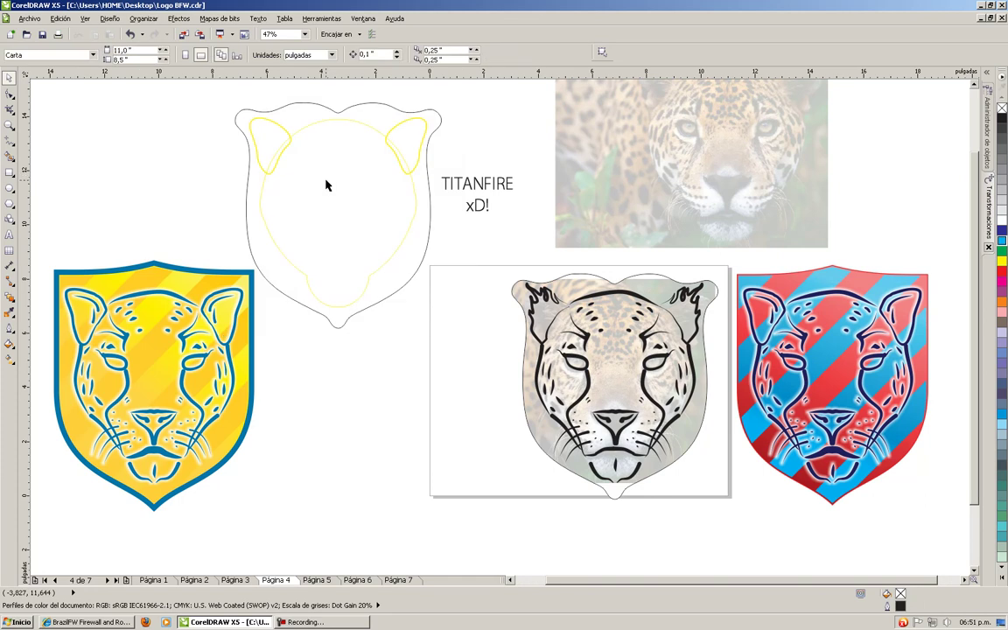
{"action": "left_click_drag", "start_coordinate": [200, 86], "coordinate": [448, 336]}
{"action": "key", "text": "Delete"}
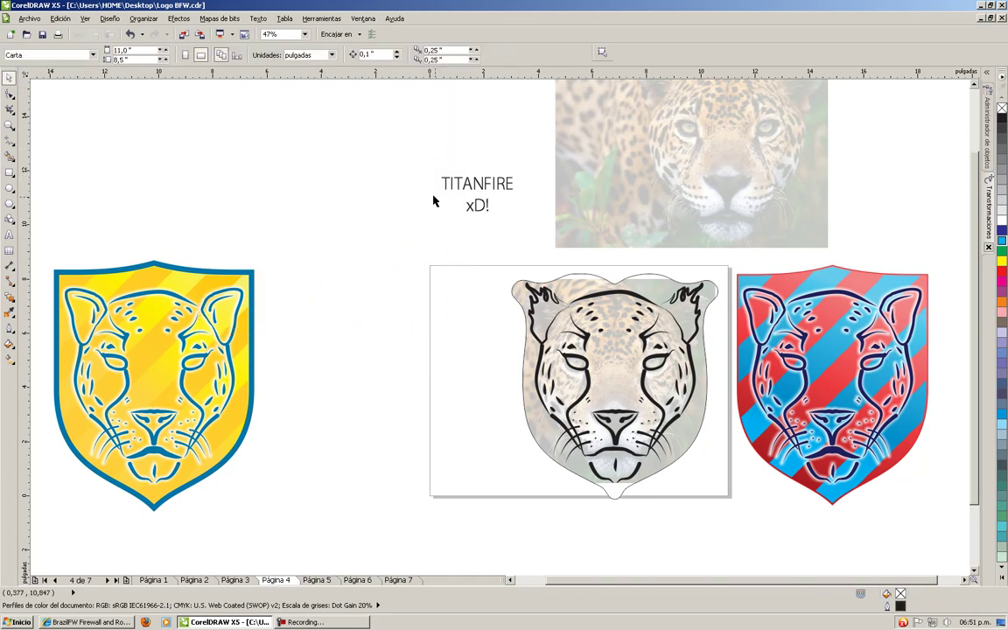
{"action": "left_click_drag", "start_coordinate": [264, 121], "coordinate": [436, 210]}
- Remove the uniform transparency from the jaguar photo
{"action": "left_click", "coordinate": [716, 182]}
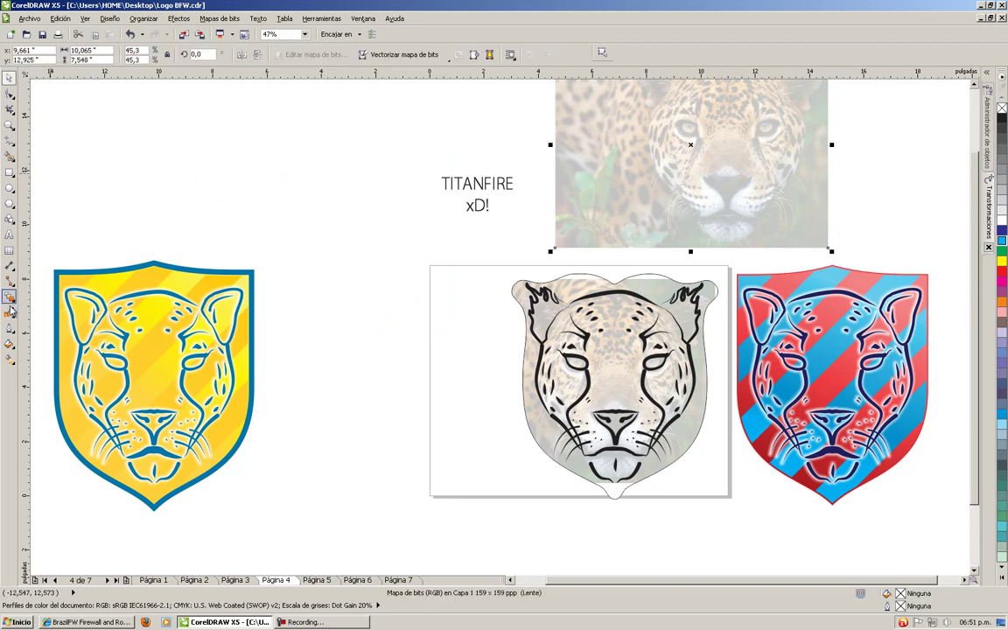
{"action": "left_click", "coordinate": [9, 343]}
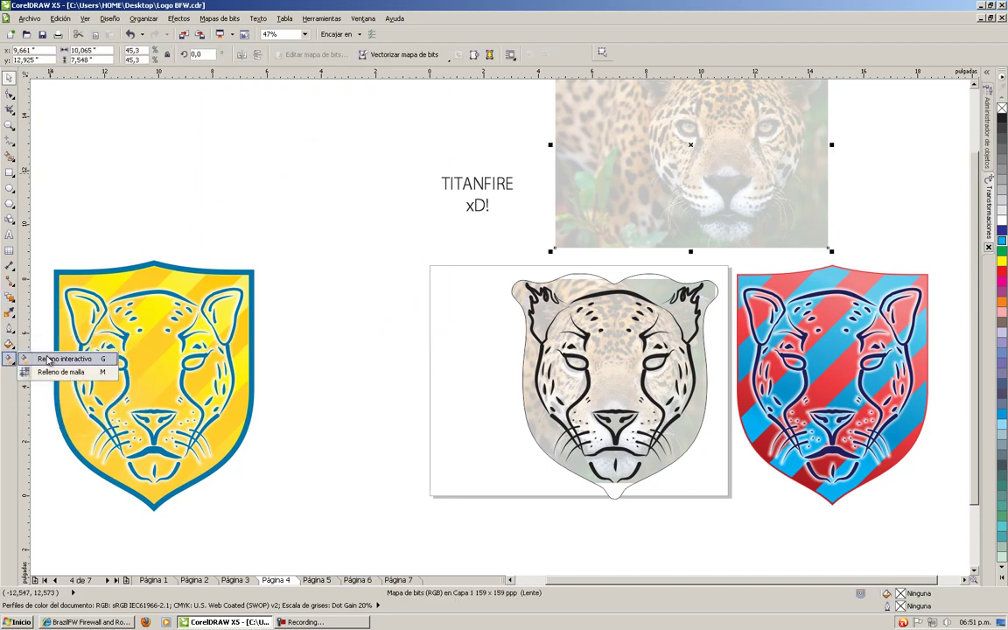
{"action": "mouse_move", "coordinate": [10, 327]}
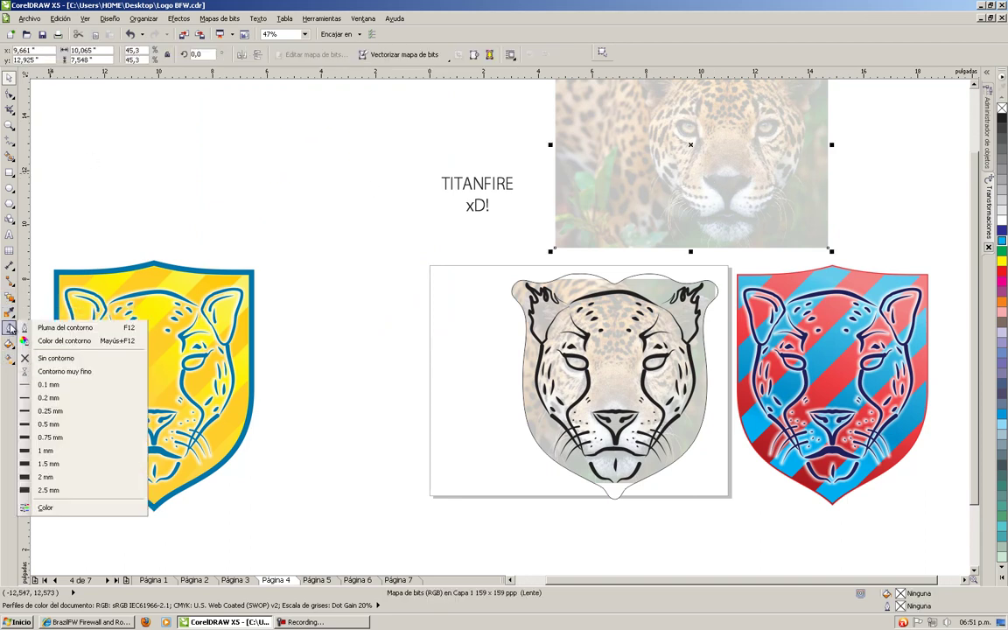
{"action": "mouse_move", "coordinate": [12, 298]}
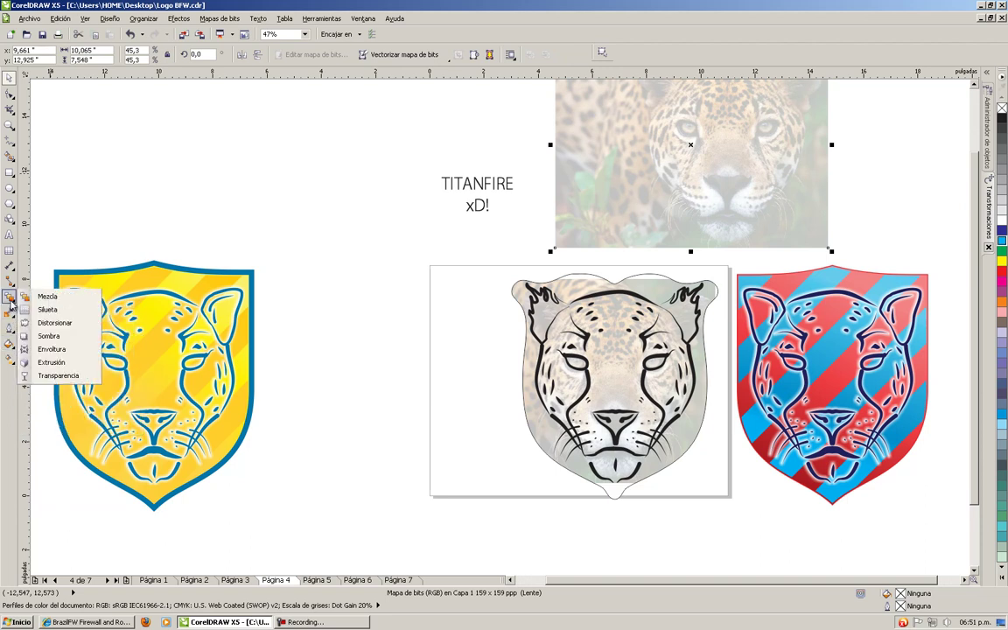
{"action": "left_click", "coordinate": [48, 376]}
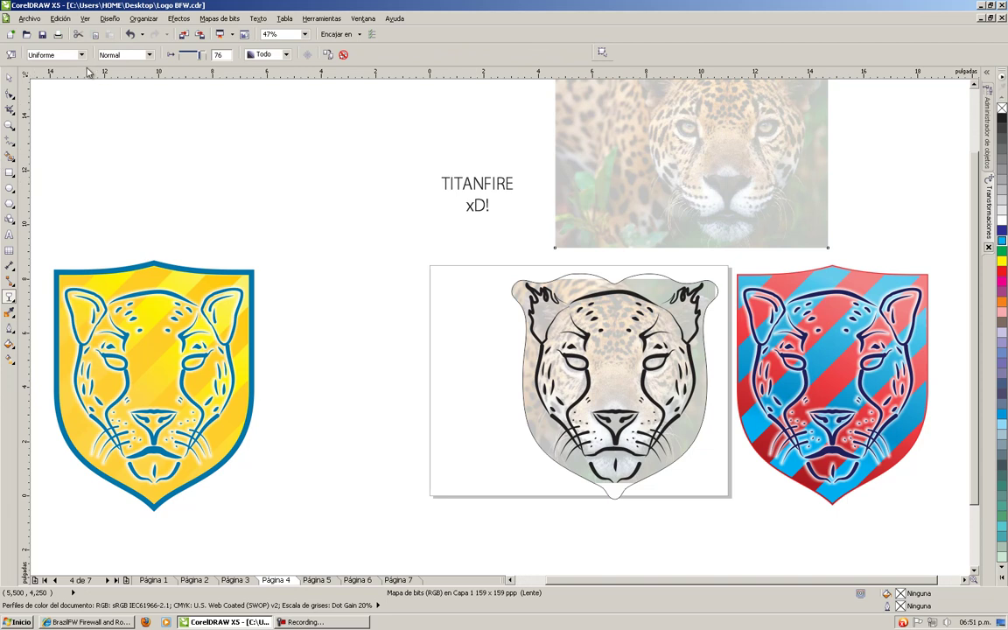
{"action": "left_click", "coordinate": [55, 55]}
{"action": "left_click", "coordinate": [44, 68]}
{"action": "left_click", "coordinate": [9, 77]}
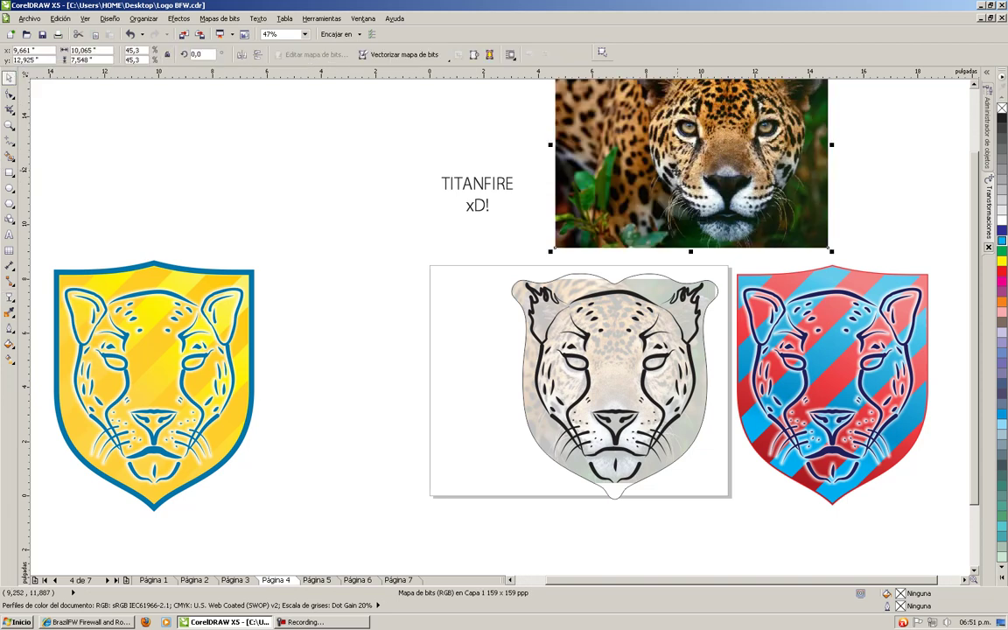
- Delete the text above the page and place the jaguar photo directly over the line-art head's page
{"action": "left_click", "coordinate": [442, 180]}
{"action": "key", "text": "Delete"}
{"action": "left_click_drag", "start_coordinate": [373, 385], "coordinate": [324, 425]}
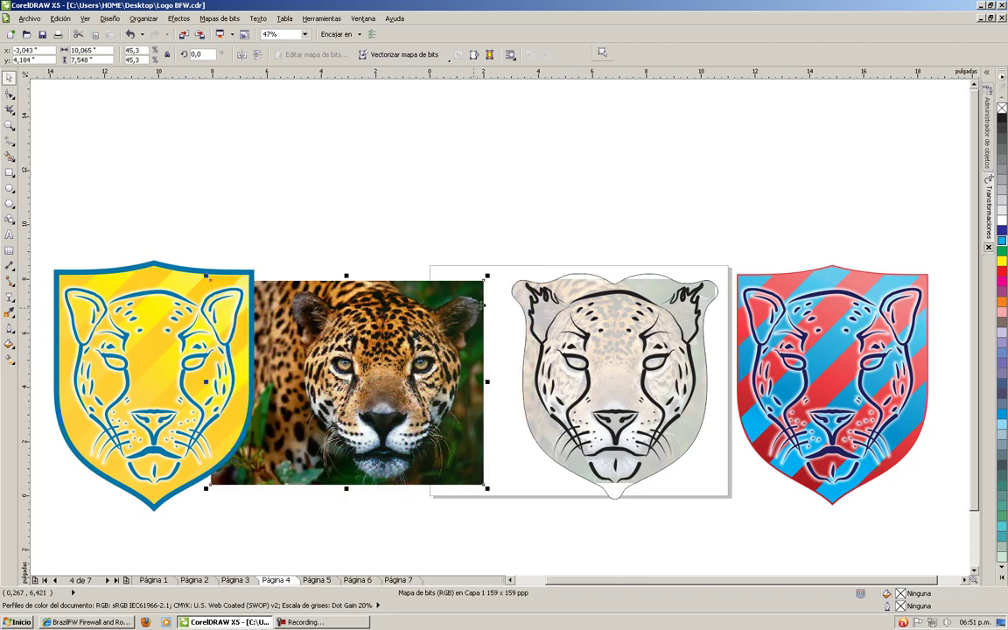
{"action": "left_click_drag", "start_coordinate": [422, 402], "coordinate": [667, 184]}
{"action": "key", "text": "F4"}
{"action": "left_click", "coordinate": [825, 173]}
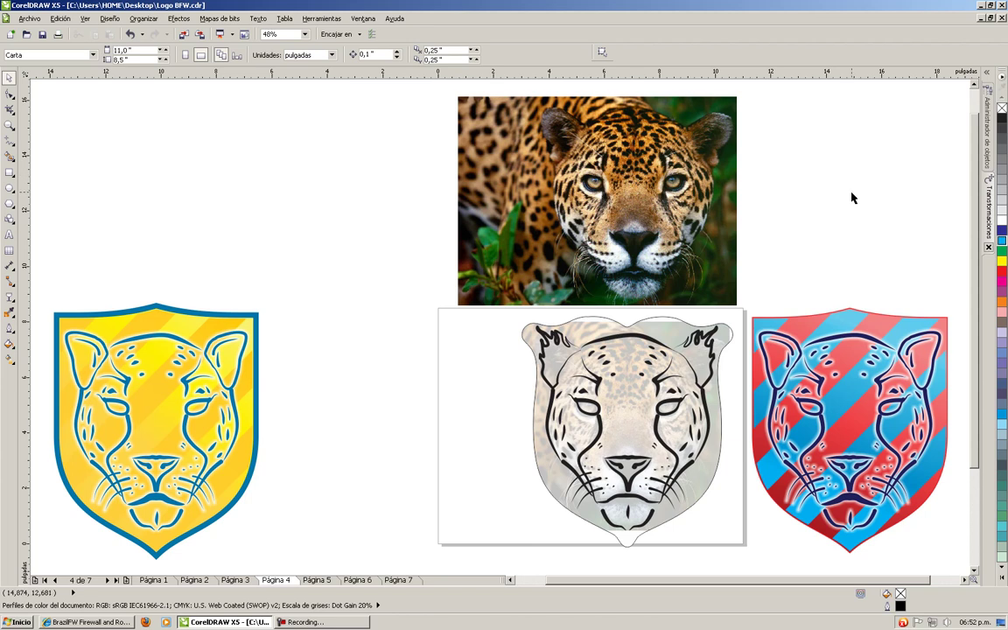
- Examine the jaguar reference photo up close, comparing it with the line-art head on the page
{"action": "left_click", "coordinate": [642, 216]}
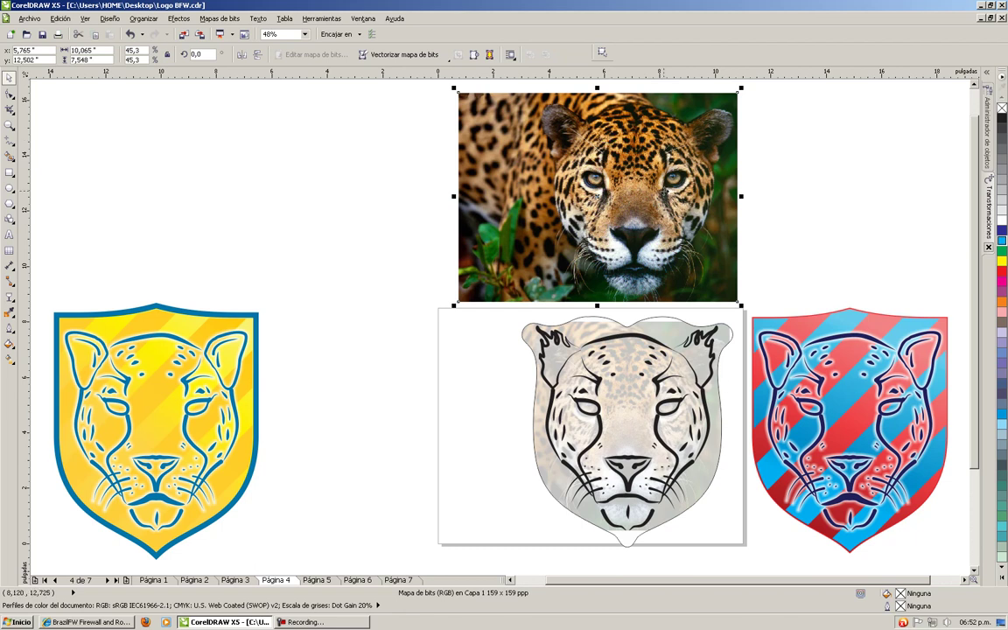
{"action": "key", "text": "shift+F2"}
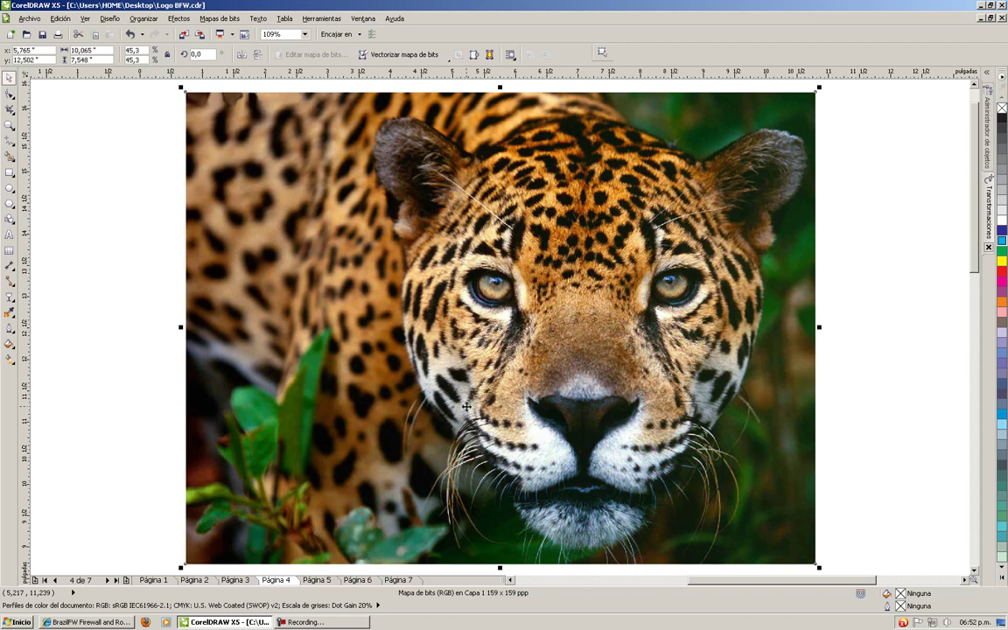
{"action": "key", "text": "F4"}
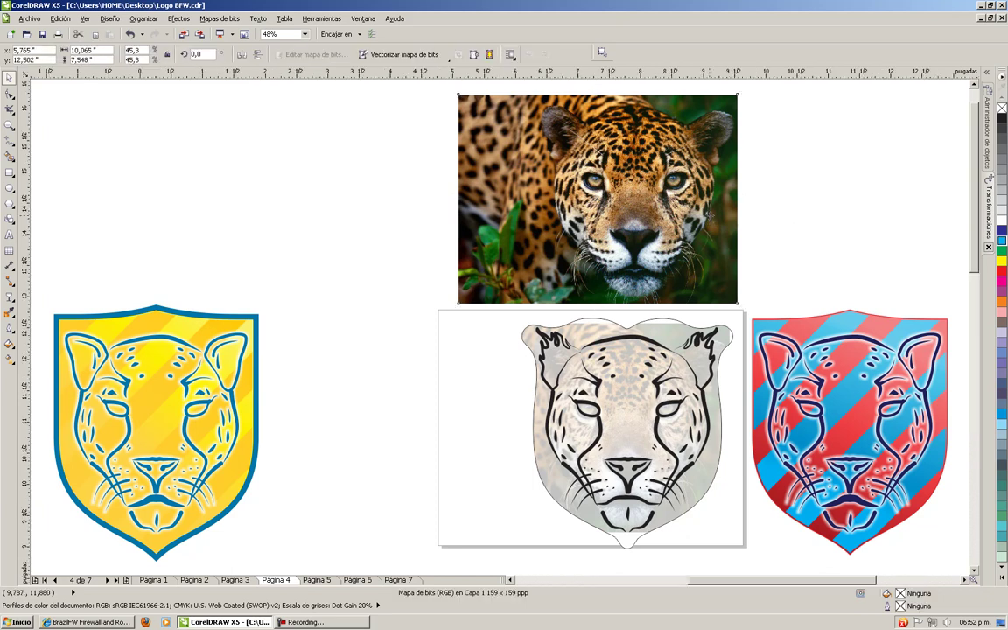
{"action": "key", "text": "shift+F2"}
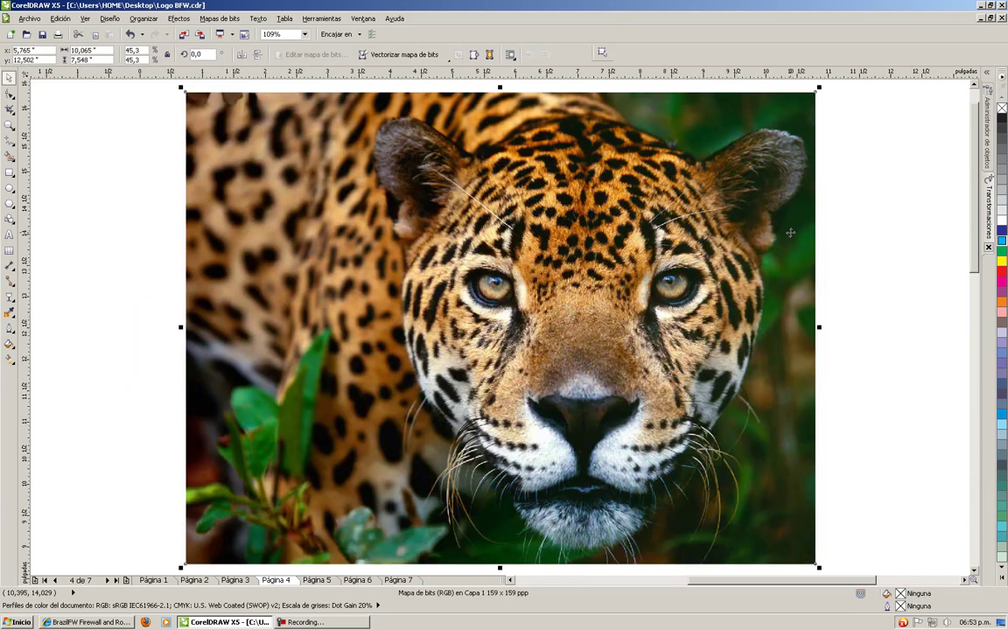
{"action": "key", "text": "F3"}
- Inspect the transparent jaguar photo inside the head's PowerClip and the artistic-media strokes of the line-art ear
{"action": "left_click", "coordinate": [671, 324]}
{"action": "left_click", "coordinate": [672, 326], "text": "ctrl"}
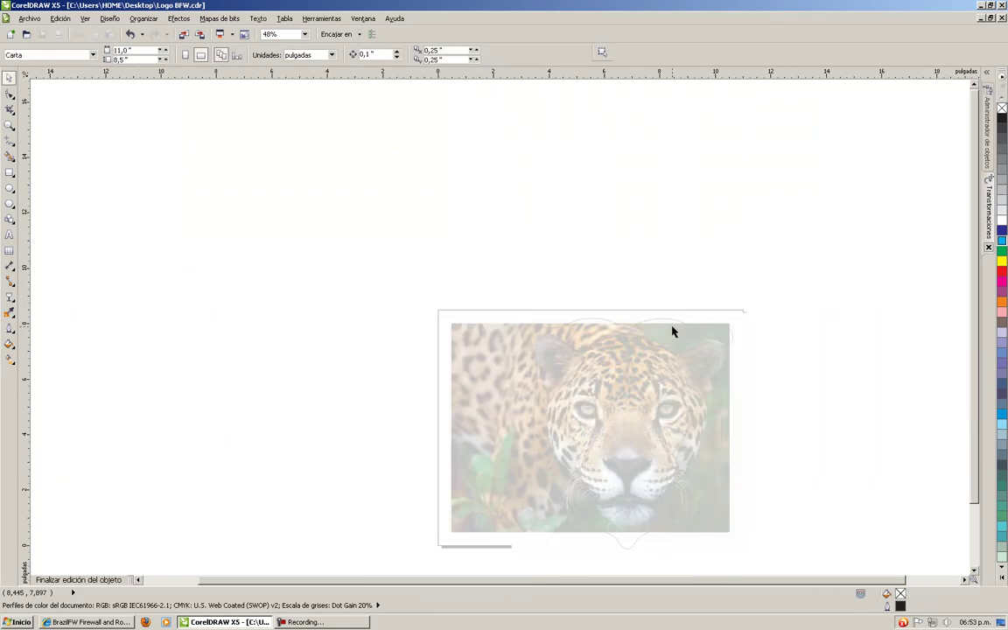
{"action": "left_click", "coordinate": [672, 326]}
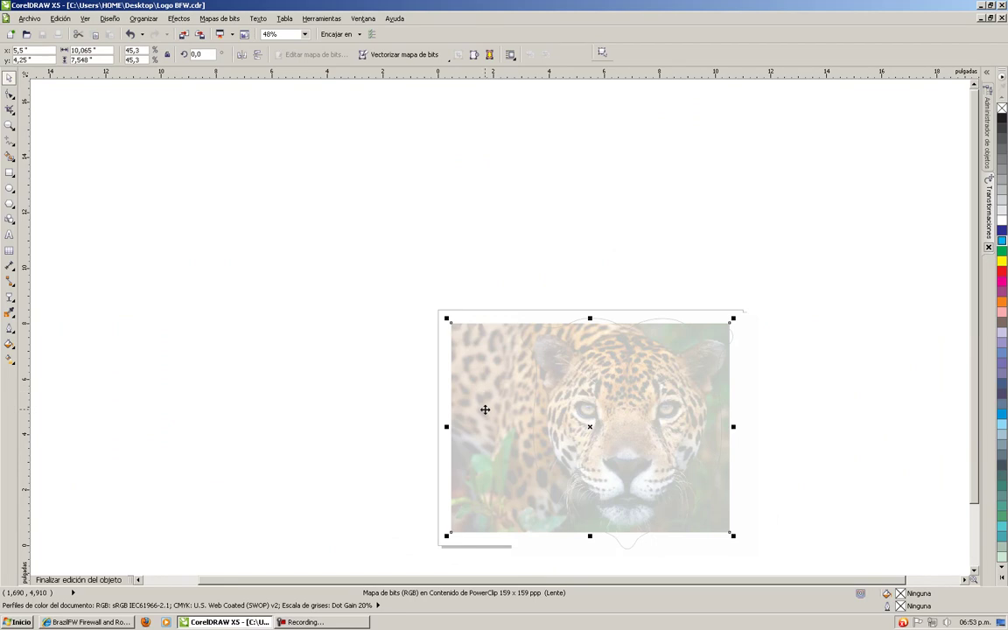
{"action": "left_click", "coordinate": [433, 183], "text": "ctrl"}
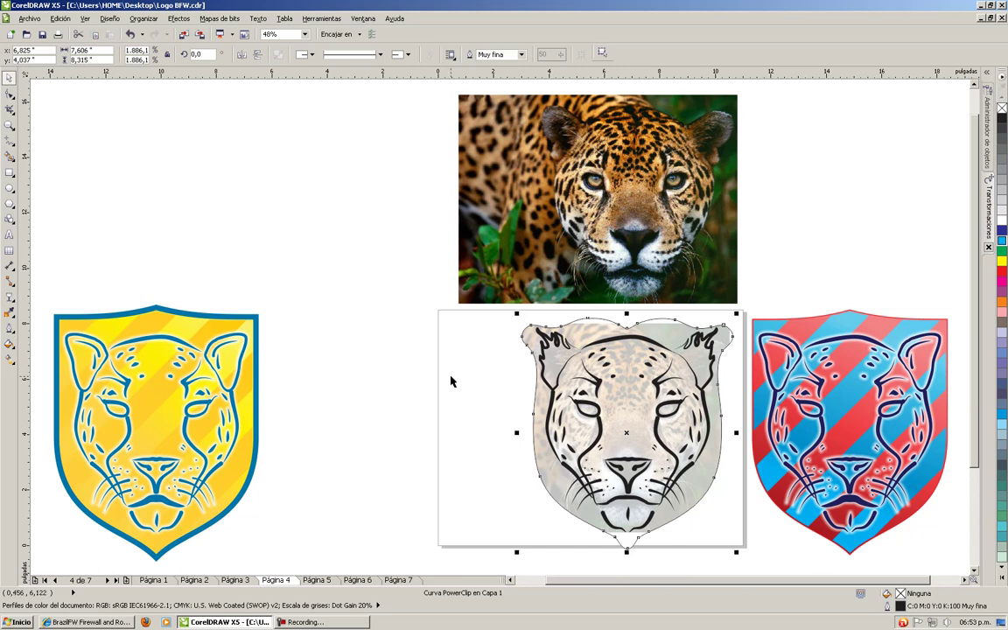
{"action": "left_click", "coordinate": [389, 337]}
{"action": "left_click", "coordinate": [712, 339]}
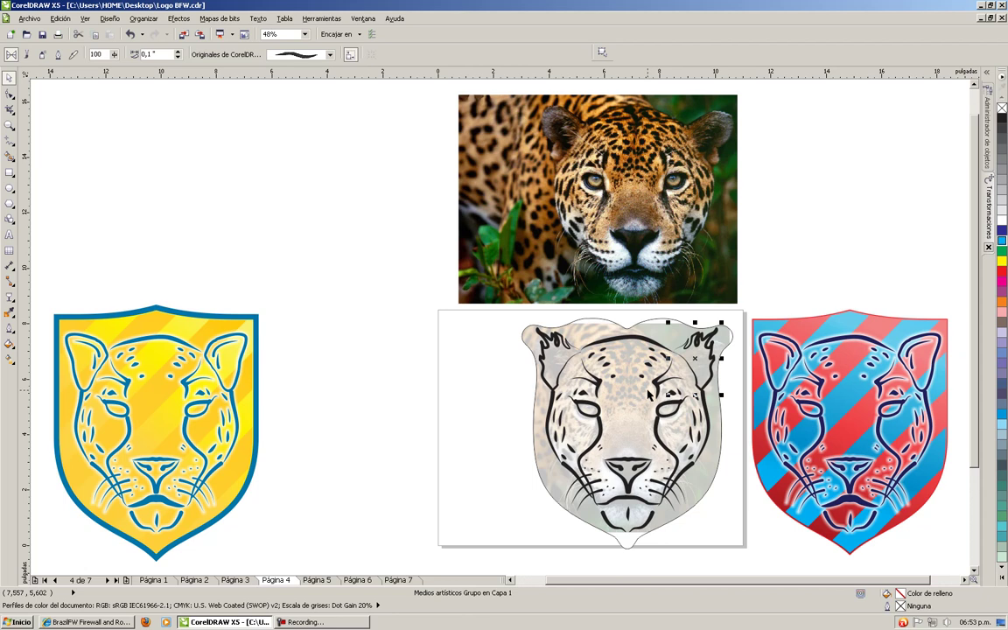
{"action": "left_click", "coordinate": [790, 244]}
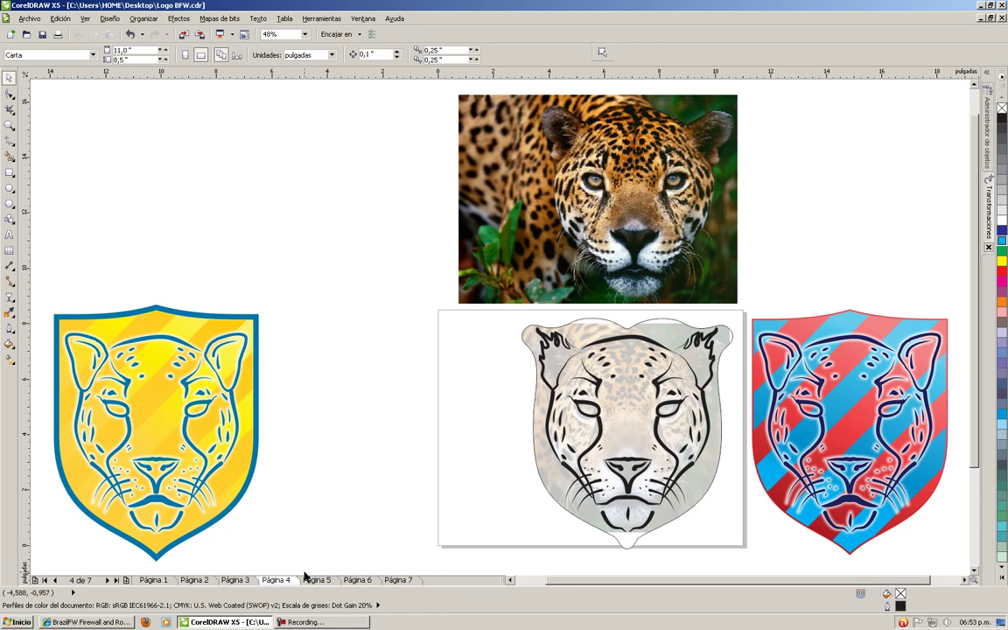
- Delete the jaguar photo above the page and group the line-art head together with its PowerClip outline
{"action": "left_click", "coordinate": [488, 199]}
{"action": "key", "text": "Delete"}
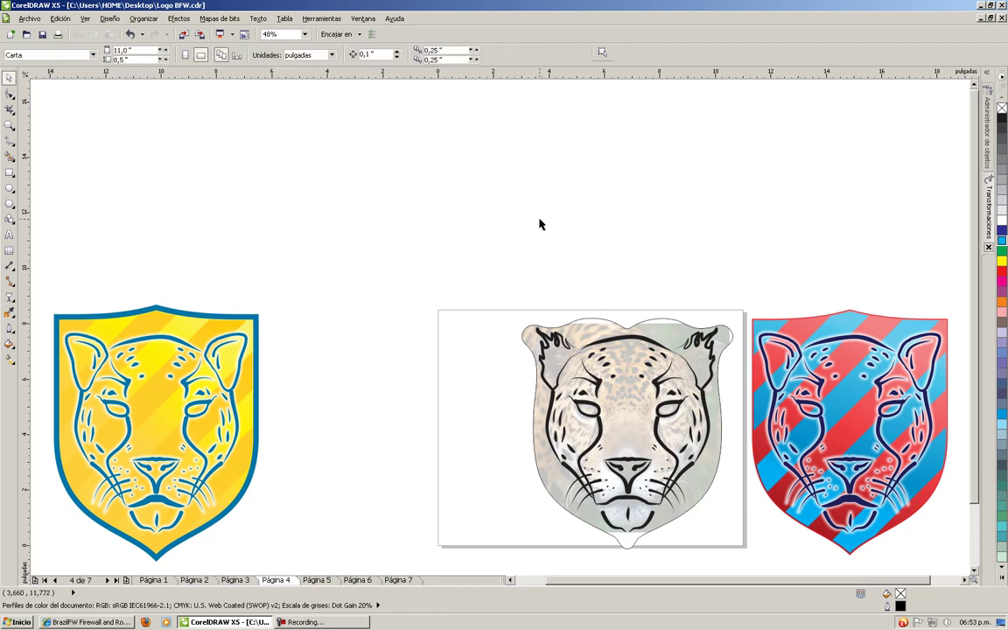
{"action": "left_click_drag", "start_coordinate": [428, 240], "coordinate": [750, 549]}
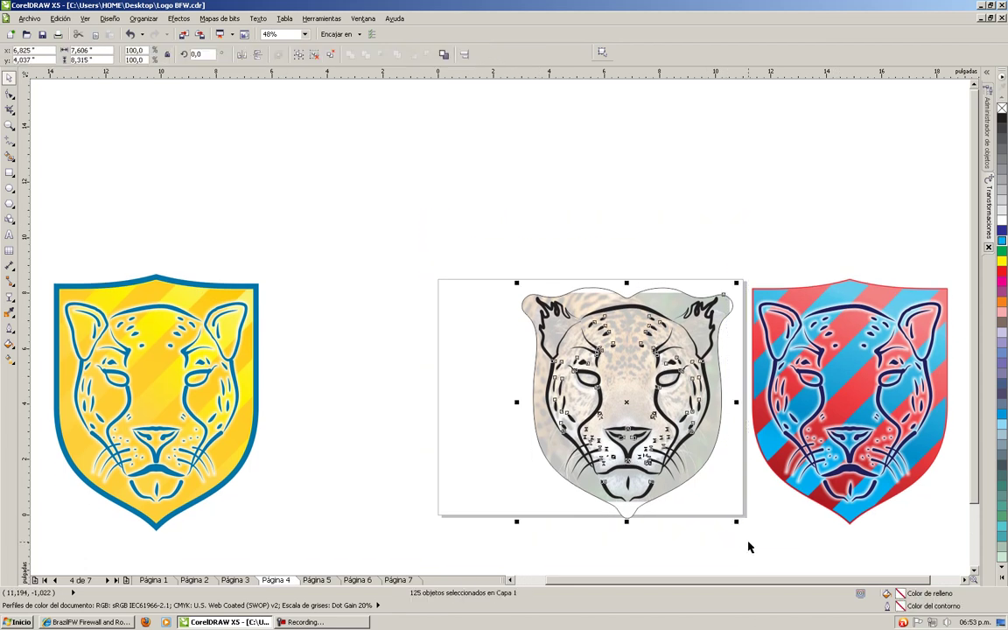
{"action": "key", "text": "ctrl+g"}
{"action": "left_click", "coordinate": [793, 541]}
- Delete the BrazilFW shield logo and its lettering above the page on Página 3
{"action": "key", "text": "Page_Up"}
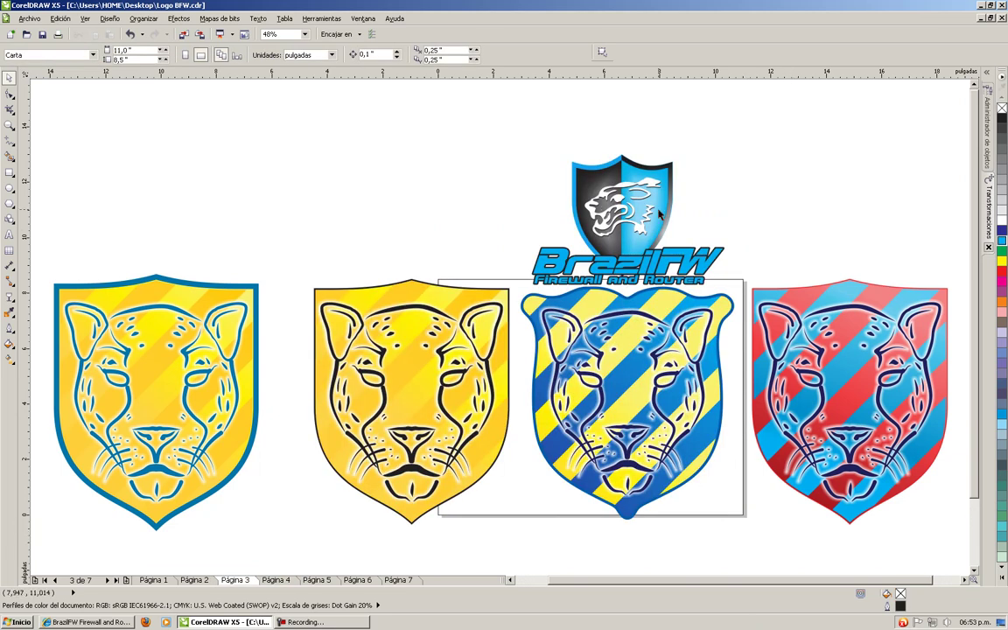
{"action": "left_click", "coordinate": [587, 199]}
{"action": "key", "text": "Delete"}
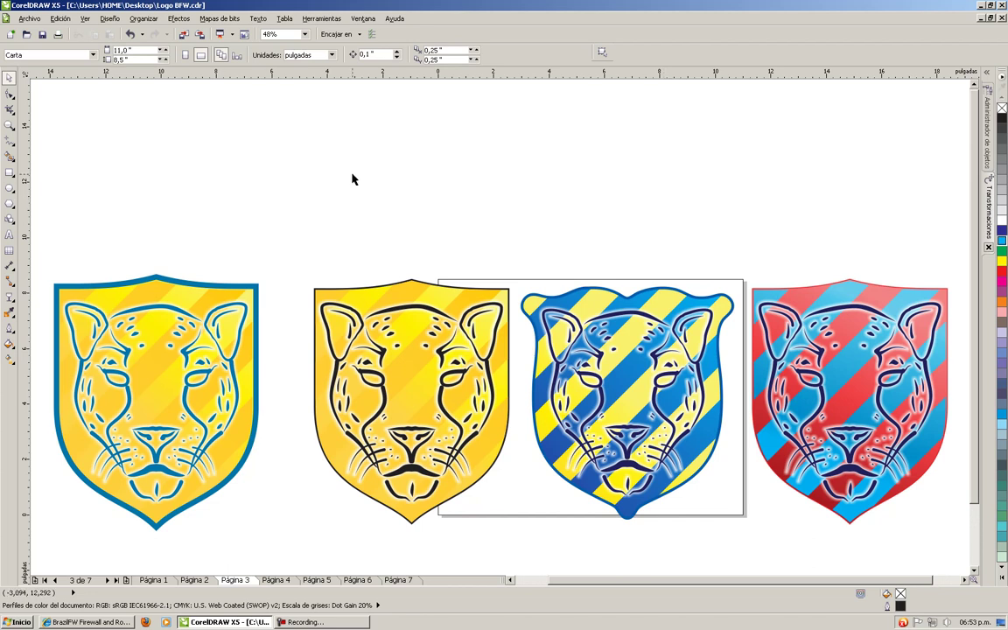
{"action": "scroll", "coordinate": [653, 256], "scroll_direction": "down", "scroll_amount": 1}
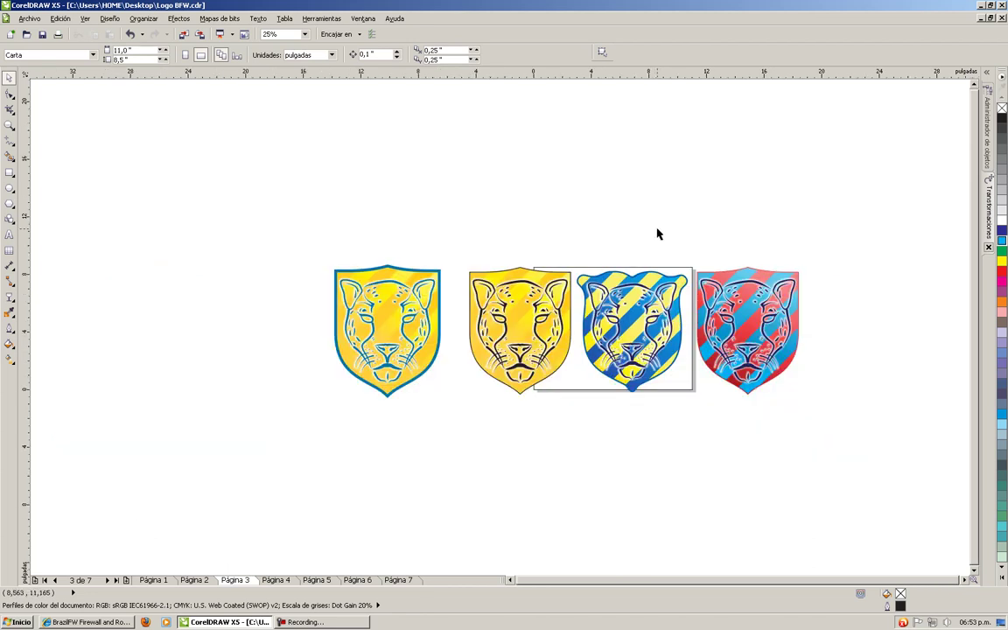
{"action": "scroll", "coordinate": [658, 232], "scroll_direction": "down", "scroll_amount": 1}
{"action": "scroll", "coordinate": [658, 229], "scroll_direction": "up", "scroll_amount": 2}
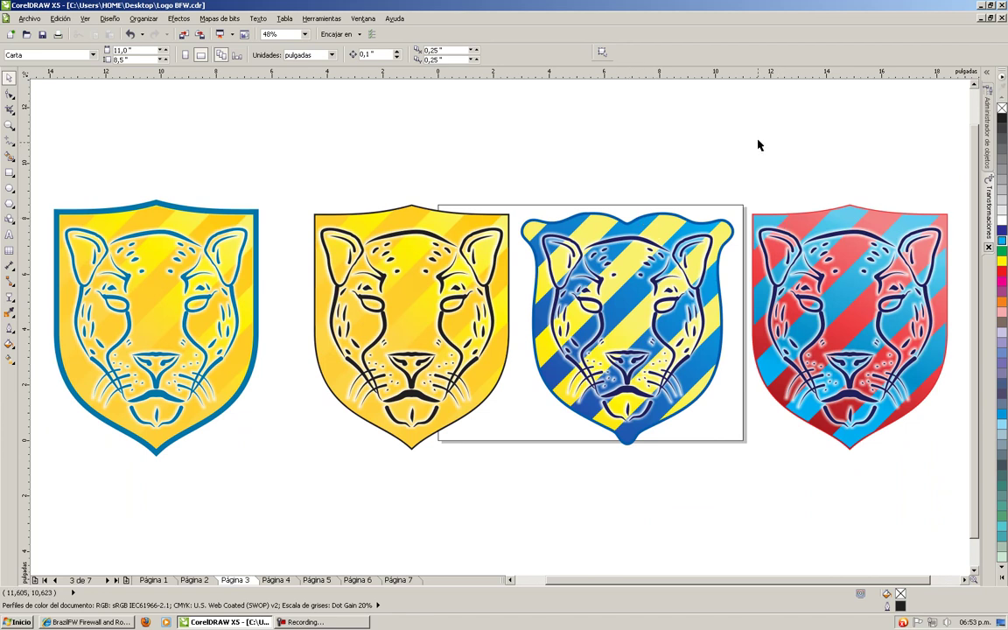
- Duplicate only the yellow and blue striped shield background, without the jaguar face, below the page
{"action": "left_click", "coordinate": [726, 225]}
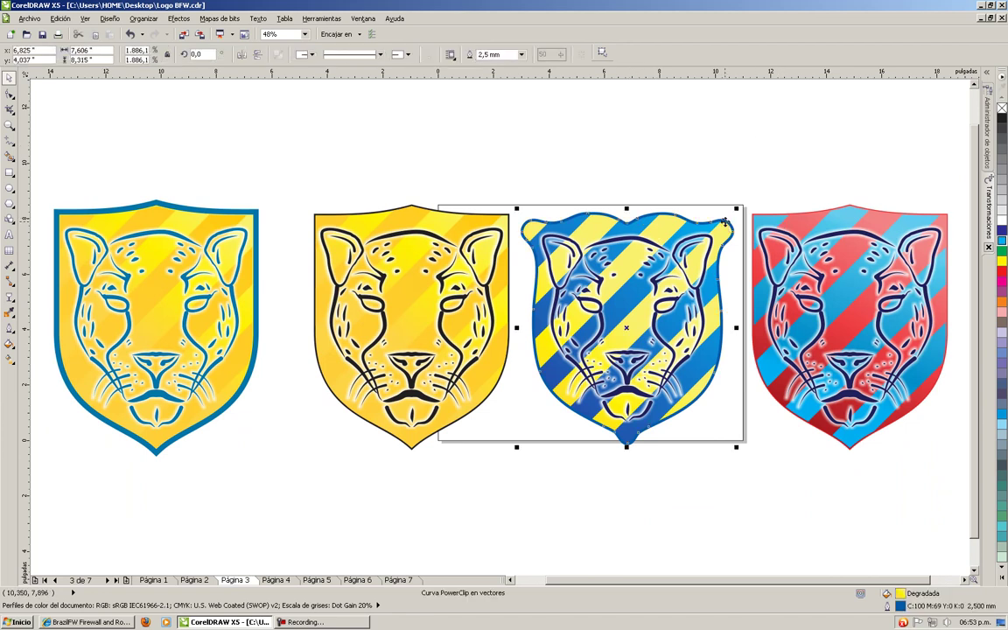
{"action": "left_click_drag", "start_coordinate": [725, 225], "coordinate": [692, 487]}
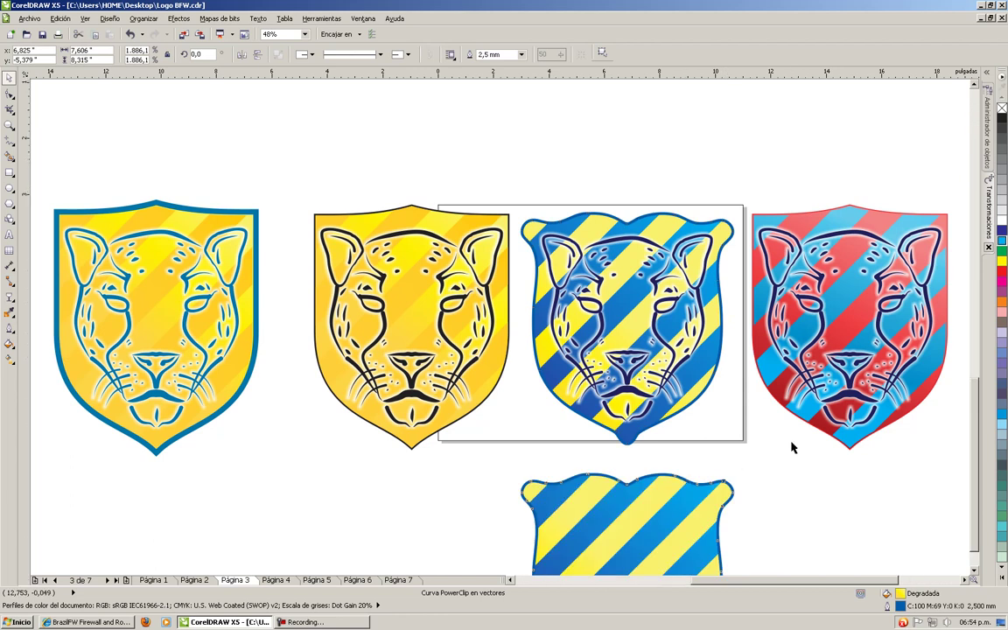
{"action": "key", "text": "shift+F2"}
{"action": "key", "text": "F4"}
{"action": "left_click", "coordinate": [792, 426]}
- Delete the blue diagonal stripes from inside the PowerClip of the faceless shield copy
{"action": "left_click", "coordinate": [645, 356]}
{"action": "left_click", "coordinate": [644, 356], "text": "ctrl"}
{"action": "left_click", "coordinate": [617, 367]}
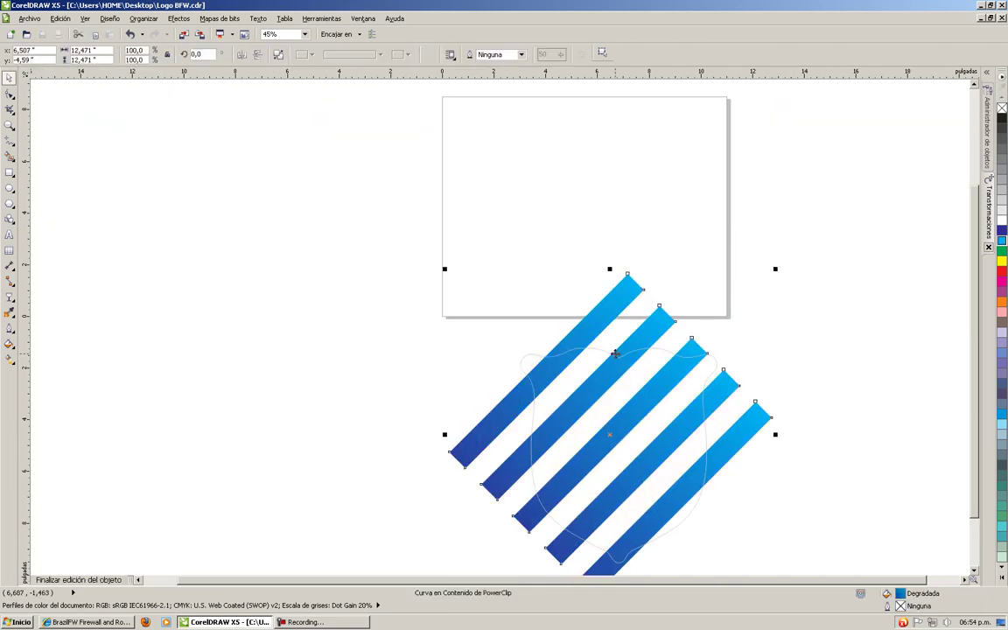
{"action": "key", "text": "Delete"}
{"action": "left_click", "coordinate": [864, 361], "text": "ctrl"}
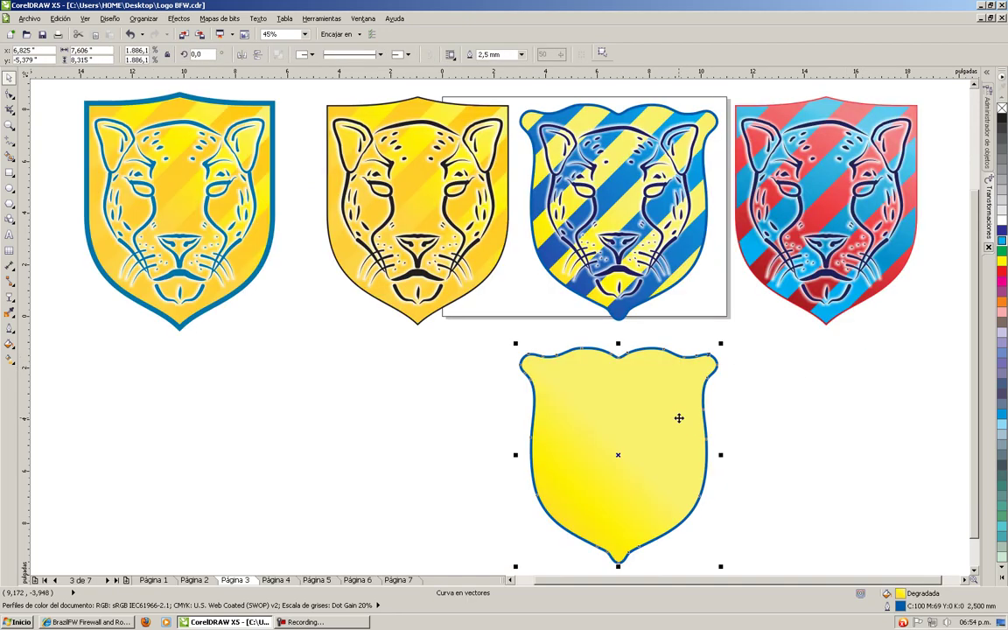
{"action": "left_click", "coordinate": [792, 437]}
- Undo the stripe deletion and the duplication of the faceless shield background
{"action": "key", "text": "ctrl+z"}
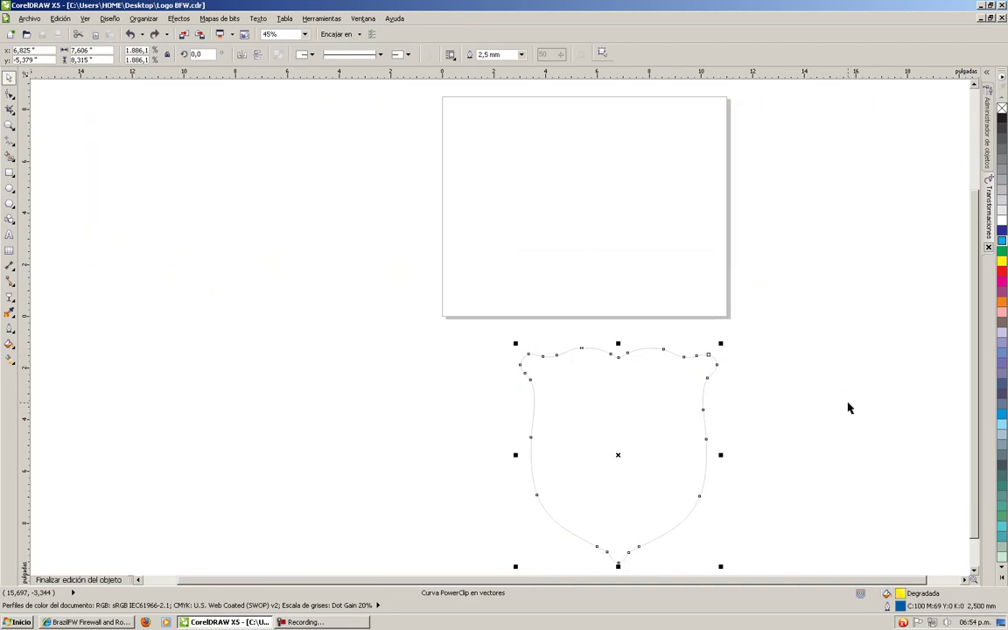
{"action": "key", "text": "ctrl+z"}
{"action": "key", "text": "ctrl+z"}
{"action": "left_click", "coordinate": [849, 408]}
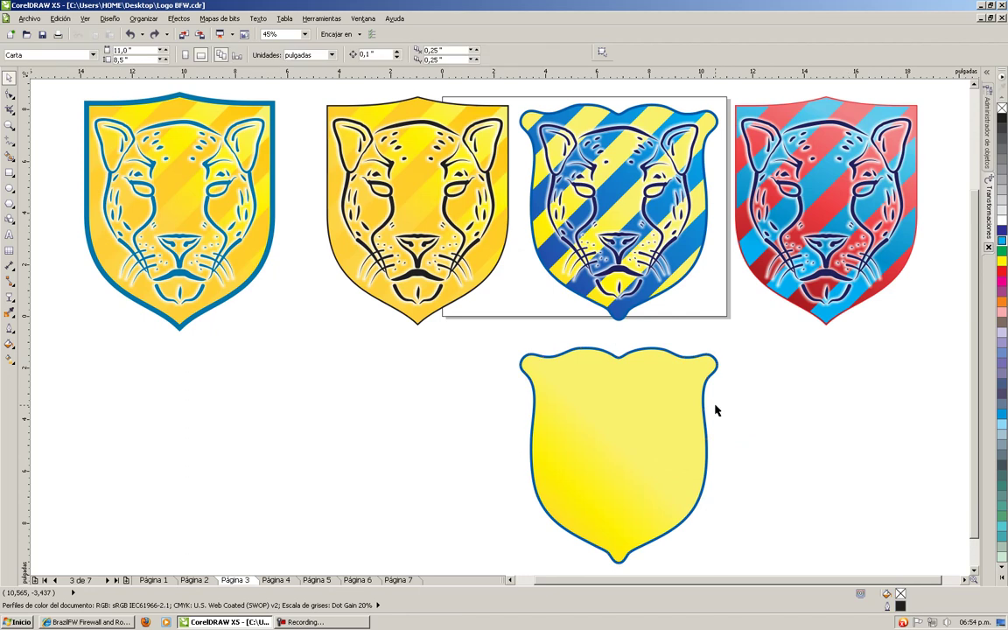
{"action": "key", "text": "ctrl+z"}
- Duplicate the complete yellow and blue striped shield, including its jaguar face, directly below the page
{"action": "left_click_drag", "start_coordinate": [517, 91], "coordinate": [729, 416]}
{"action": "left_click_drag", "start_coordinate": [676, 127], "coordinate": [676, 378]}
{"action": "left_click", "coordinate": [850, 378]}
- Remove the blue diagonal stripes from the PowerClip of the shield copy below the page, leaving its yellow gradient background
{"action": "left_click", "coordinate": [689, 370]}
{"action": "left_click", "coordinate": [690, 369], "text": "ctrl"}
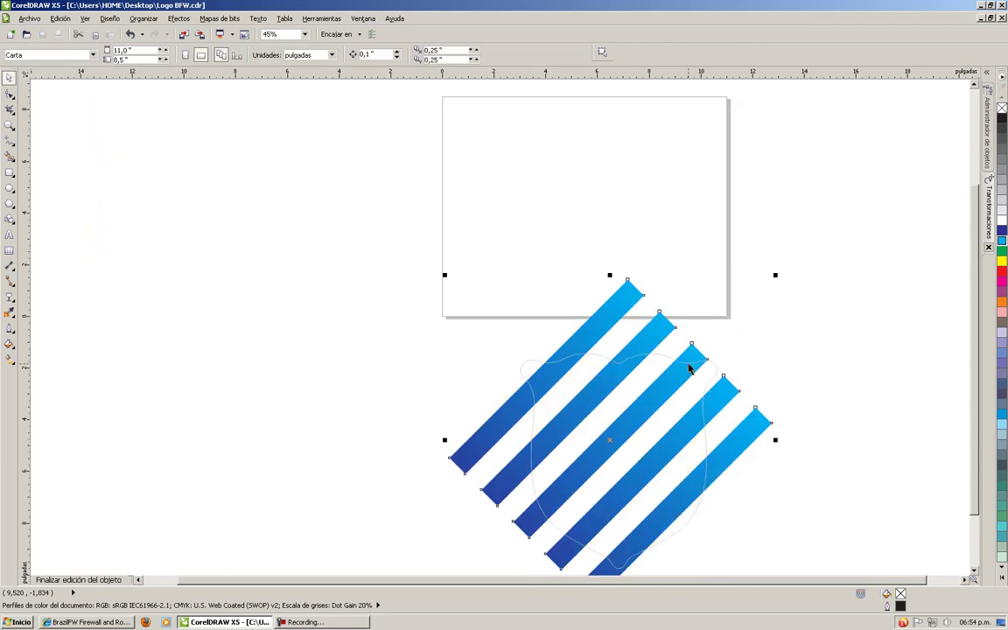
{"action": "left_click", "coordinate": [689, 370]}
{"action": "key", "text": "Delete"}
{"action": "left_click", "coordinate": [822, 326], "text": "ctrl"}
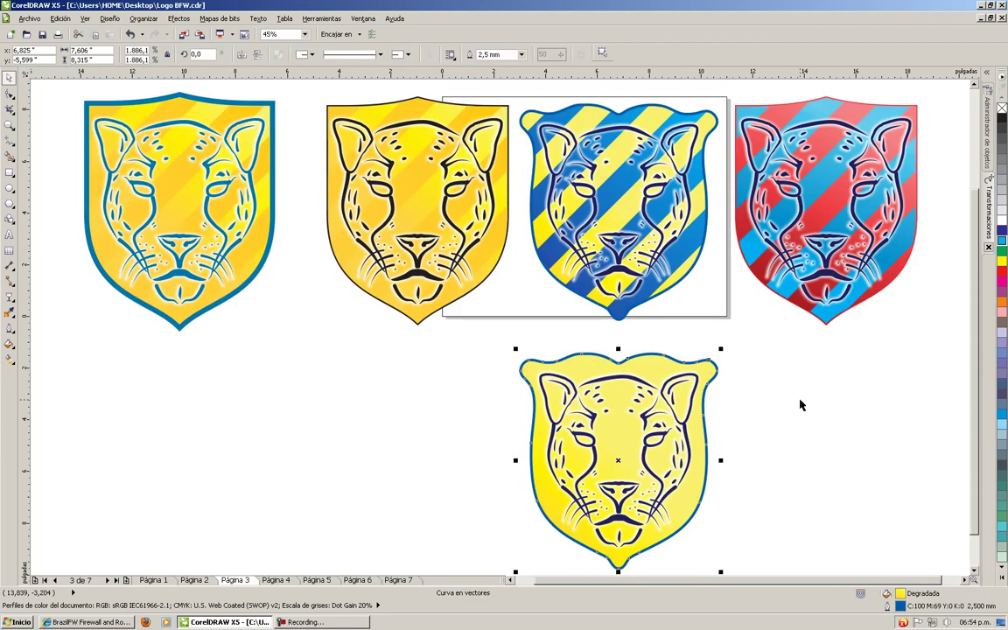
{"action": "left_click", "coordinate": [799, 401]}
{"action": "left_click", "coordinate": [712, 367]}
- Copy the blue stripes out of the original shield's PowerClip and place the copy left of the yellow shield copy
{"action": "left_click", "coordinate": [706, 231]}
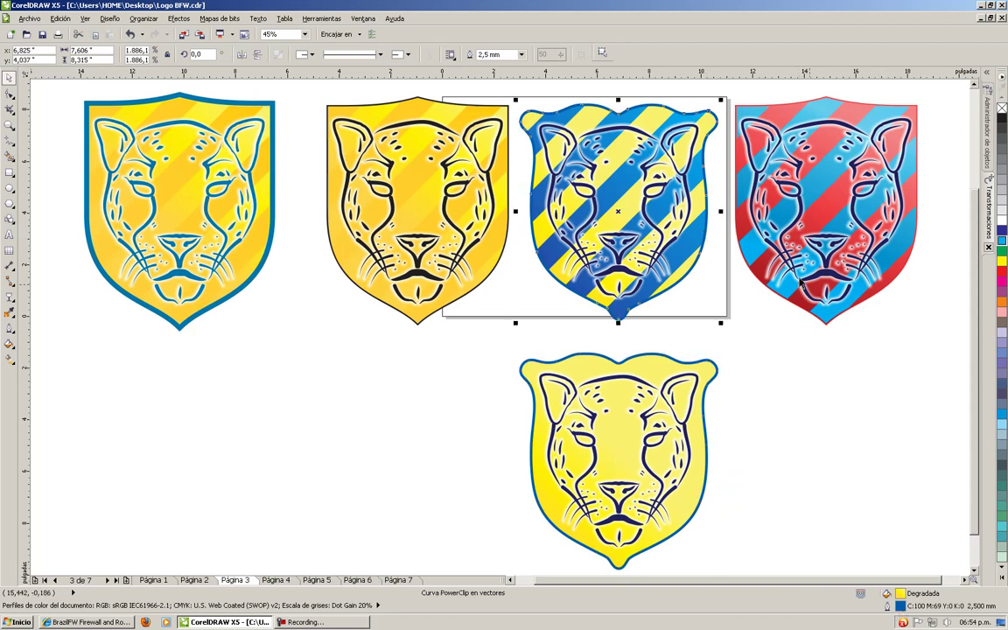
{"action": "left_click", "coordinate": [620, 310]}
{"action": "left_click", "coordinate": [596, 338]}
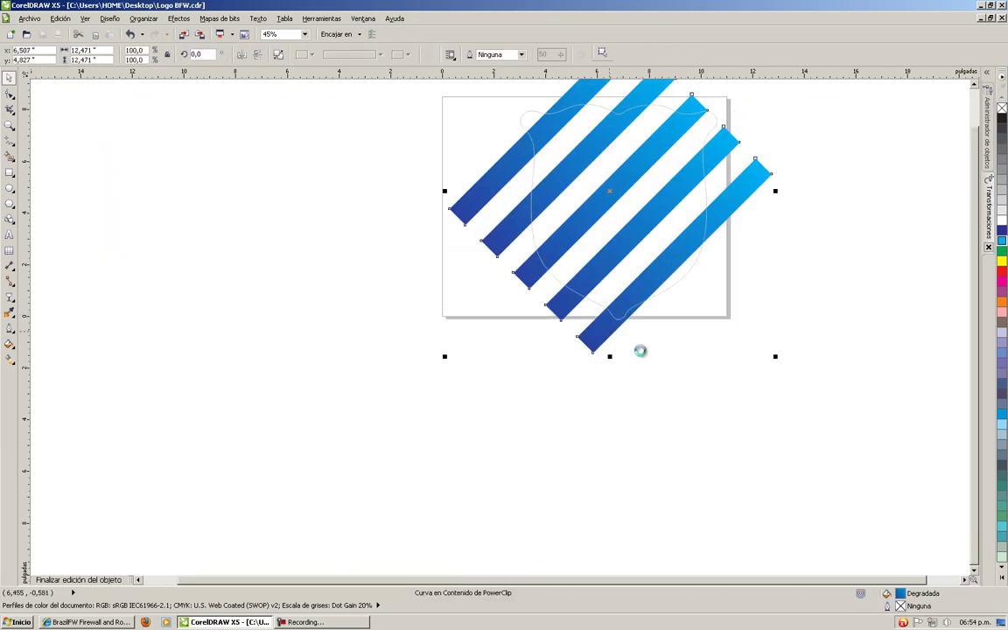
{"action": "left_click", "coordinate": [745, 410]}
{"action": "left_click", "coordinate": [789, 423], "text": "ctrl"}
{"action": "key", "text": "ctrl+z"}
{"action": "left_click", "coordinate": [633, 213]}
{"action": "left_click_drag", "start_coordinate": [613, 192], "coordinate": [302, 411]}
- Apply the stripes' linear two-color blue gradient, angle 223.5 and edge pad 21%, to the yellow shield copy
{"action": "left_click", "coordinate": [683, 356]}
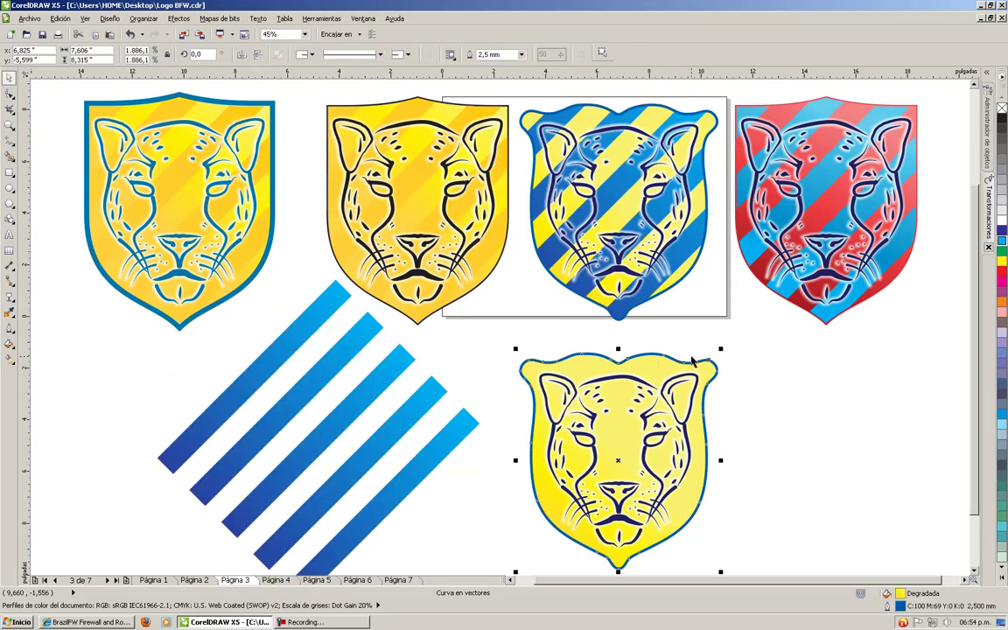
{"action": "left_click", "coordinate": [423, 428]}
{"action": "left_click", "coordinate": [405, 412]}
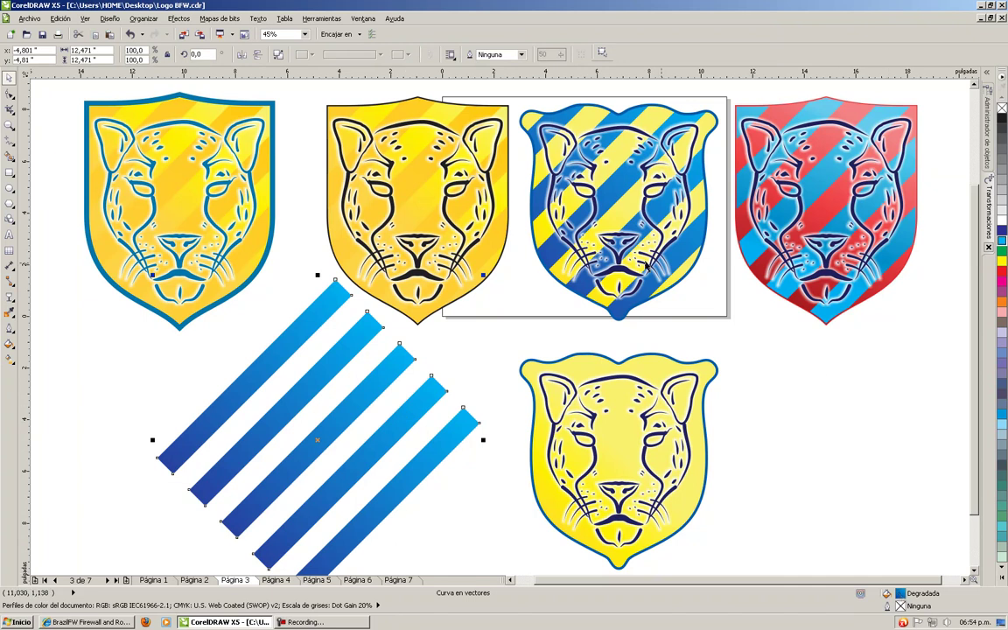
{"action": "left_click", "coordinate": [647, 359]}
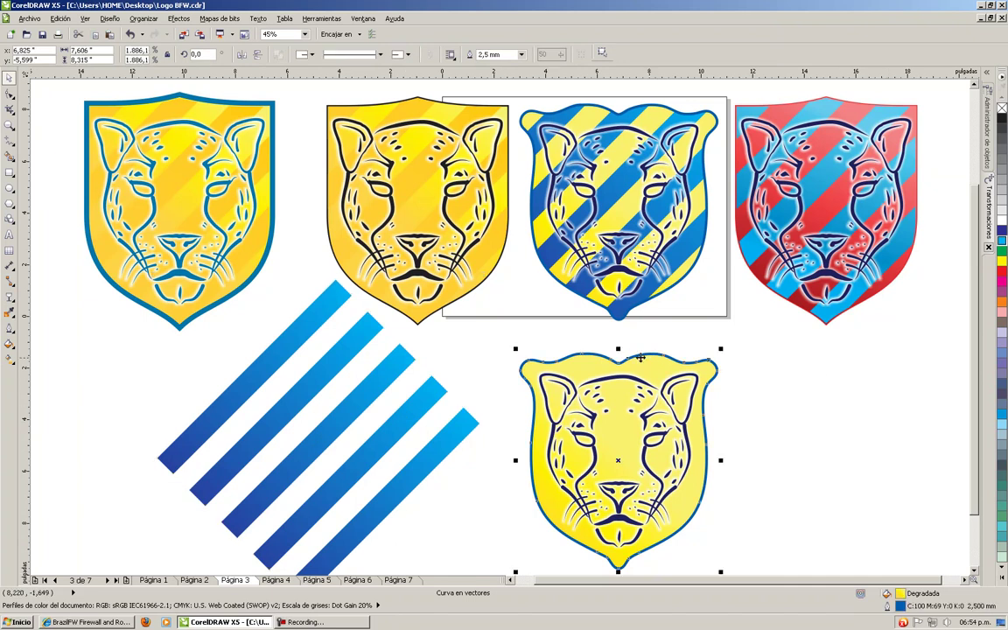
{"action": "left_click", "coordinate": [425, 400]}
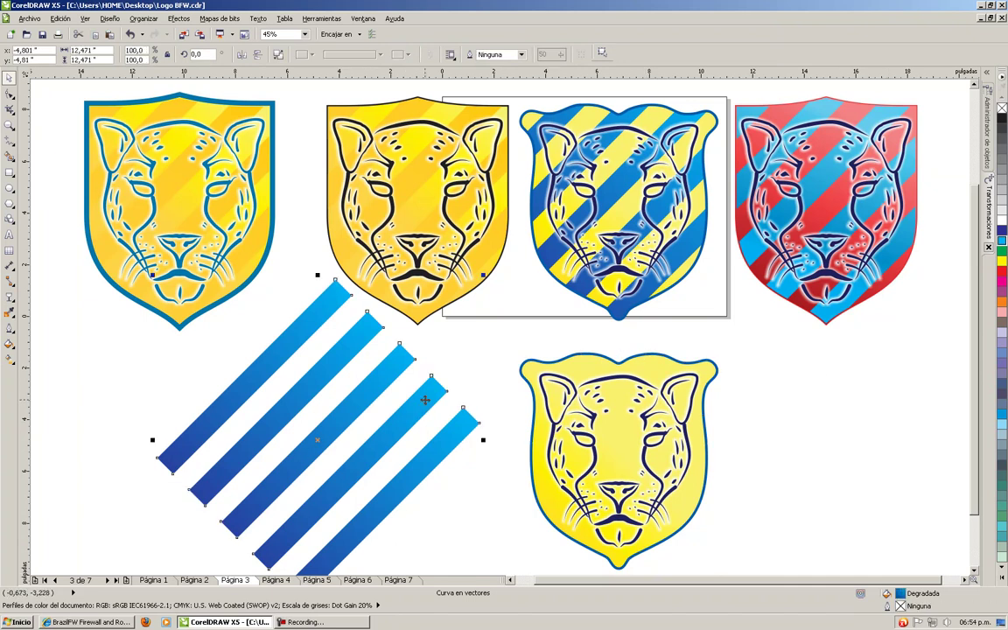
{"action": "double_click", "coordinate": [902, 595]}
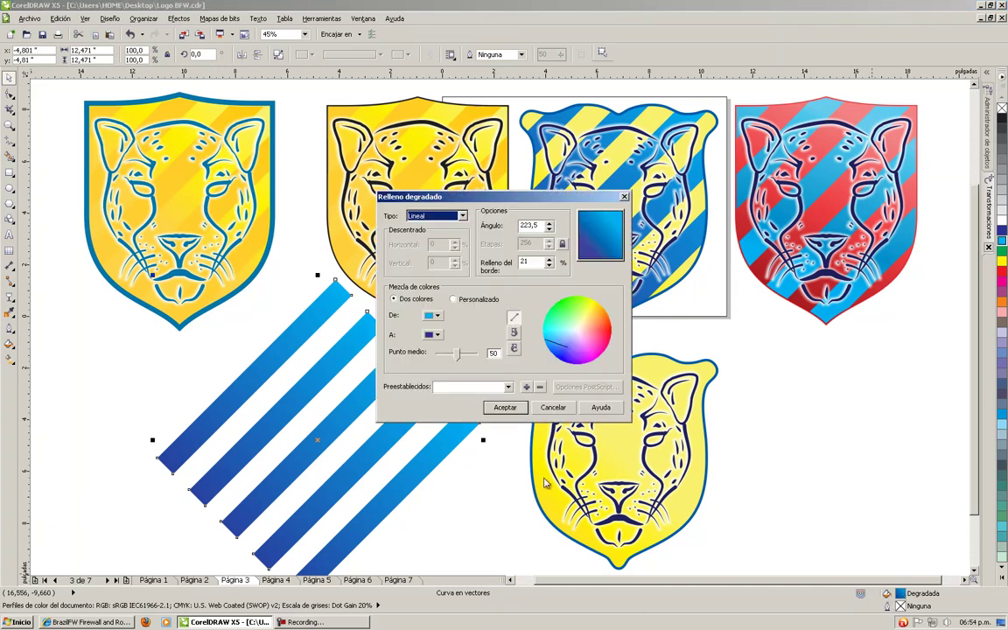
{"action": "left_click", "coordinate": [505, 407]}
{"action": "left_click", "coordinate": [667, 364]}
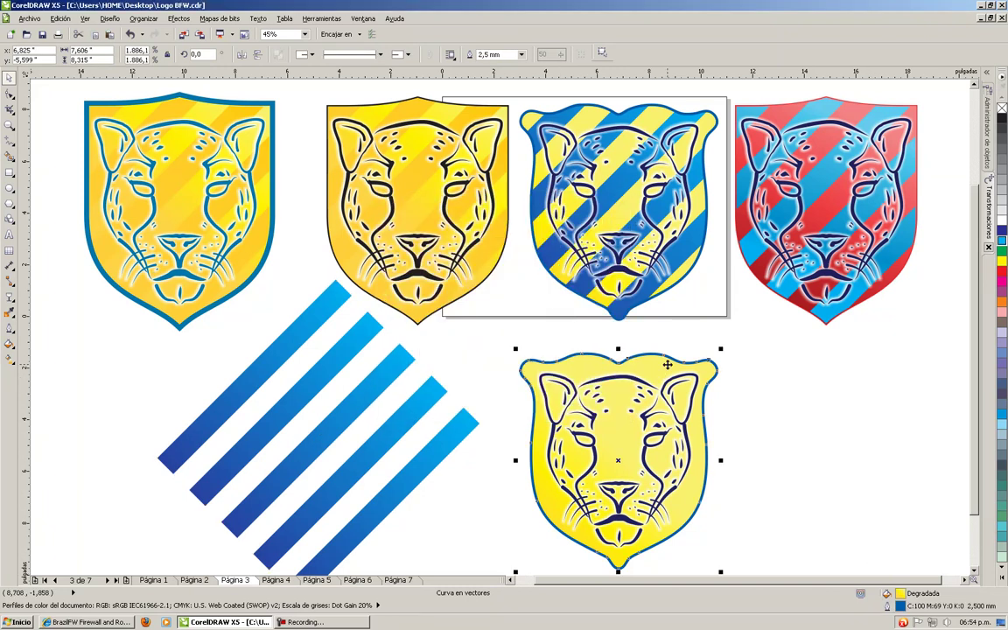
{"action": "key", "text": "ctrl+r"}
{"action": "key", "text": "Escape"}
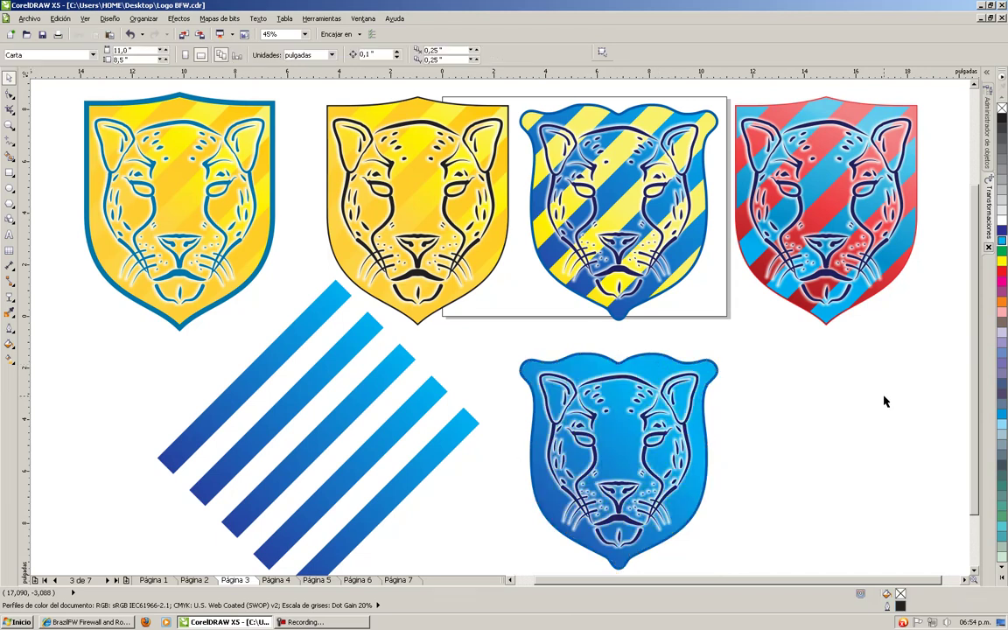
- Delete the loose blue stripes and view the blue jaguar shield up close
{"action": "left_click", "coordinate": [380, 386]}
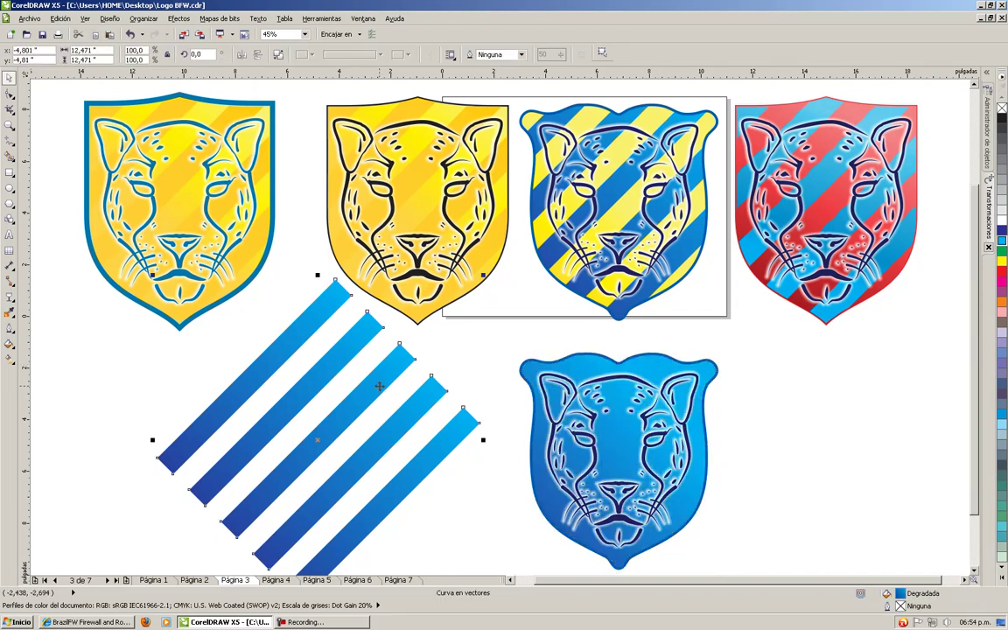
{"action": "key", "text": "Delete"}
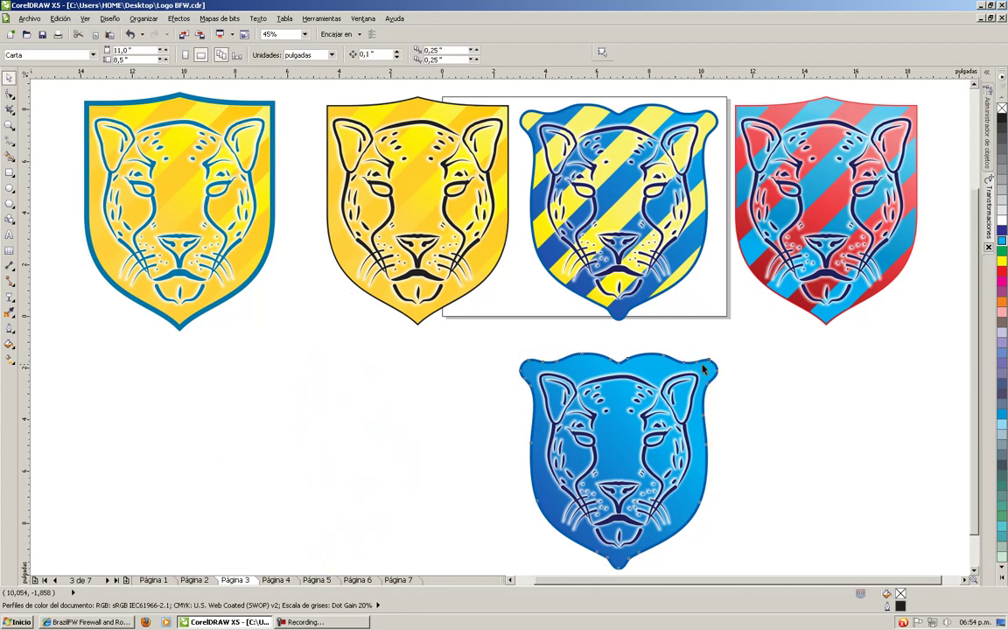
{"action": "left_click", "coordinate": [703, 364]}
{"action": "key", "text": "shift+F2"}
{"action": "left_click", "coordinate": [770, 317]}
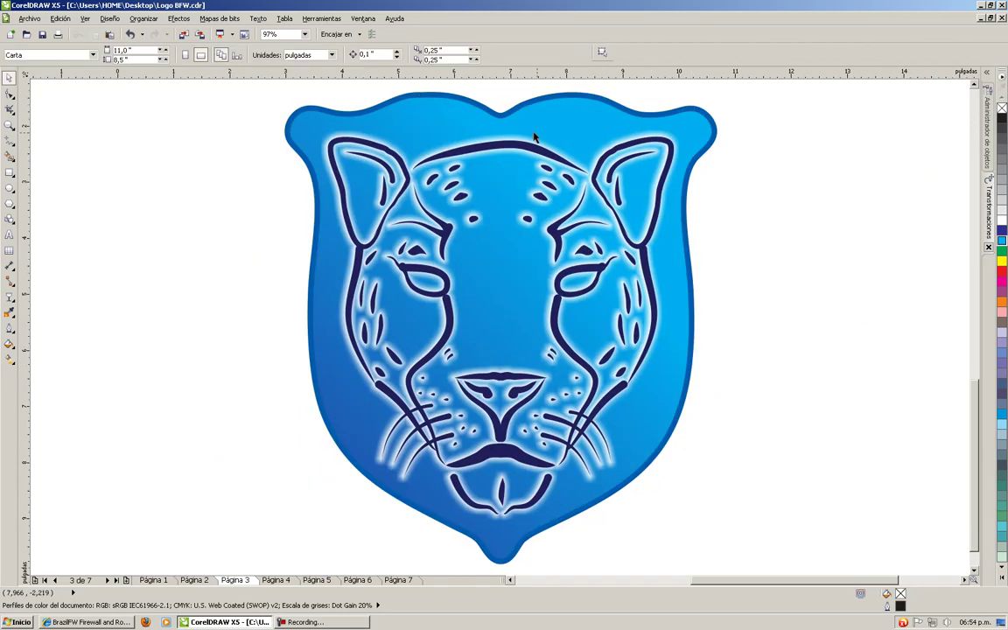
- Change the blue jaguar shield's gradient fill type from linear to radial, keeping its two blue colors
{"action": "left_click", "coordinate": [589, 112]}
{"action": "scroll", "coordinate": [589, 112], "scroll_direction": "down", "scroll_amount": 2}
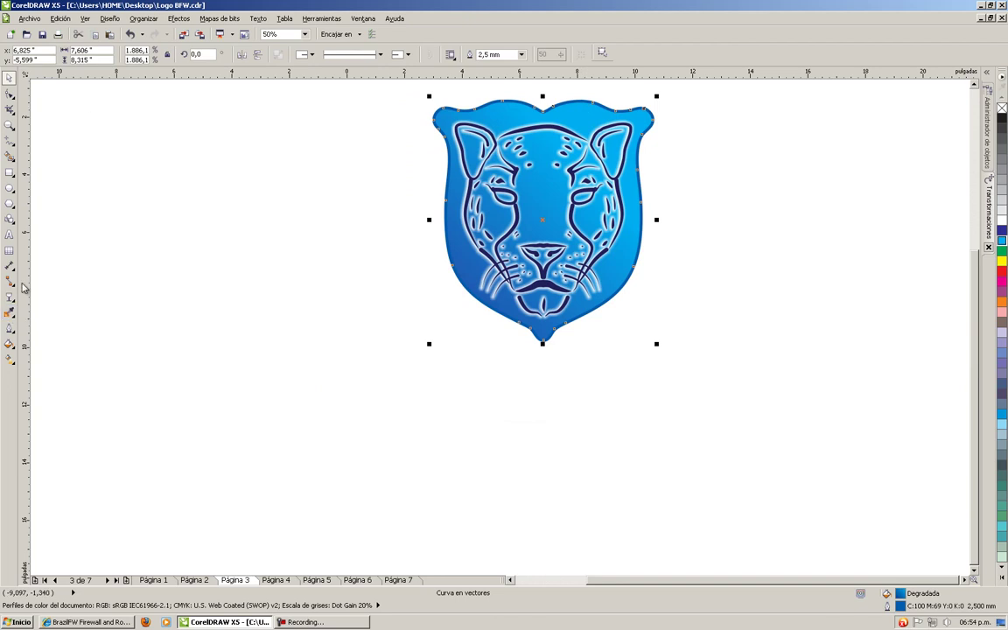
{"action": "left_click", "coordinate": [9, 344]}
{"action": "left_click", "coordinate": [9, 359]}
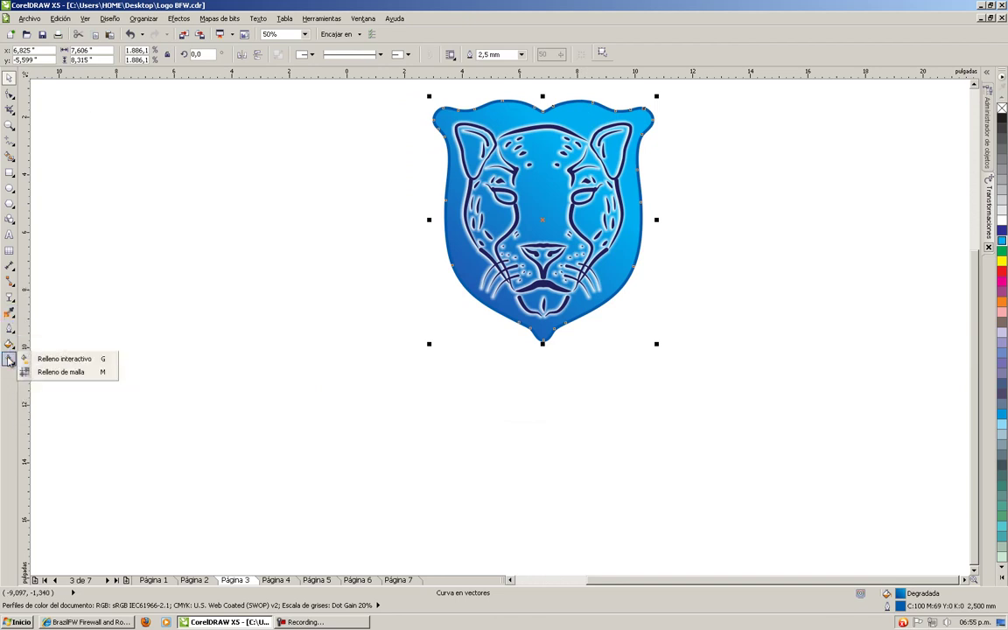
{"action": "left_click", "coordinate": [9, 344]}
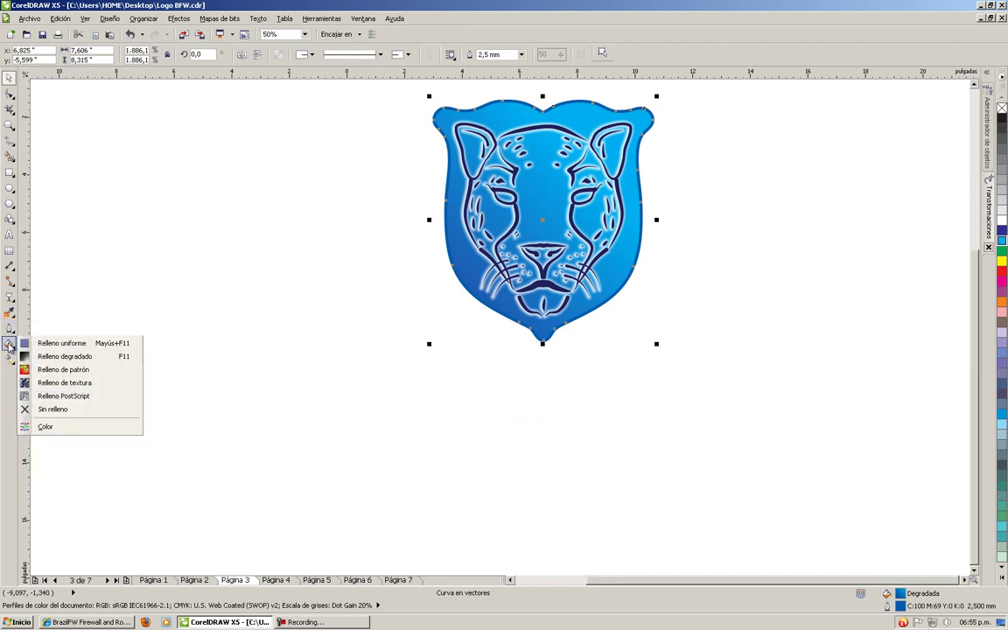
{"action": "left_click", "coordinate": [43, 322]}
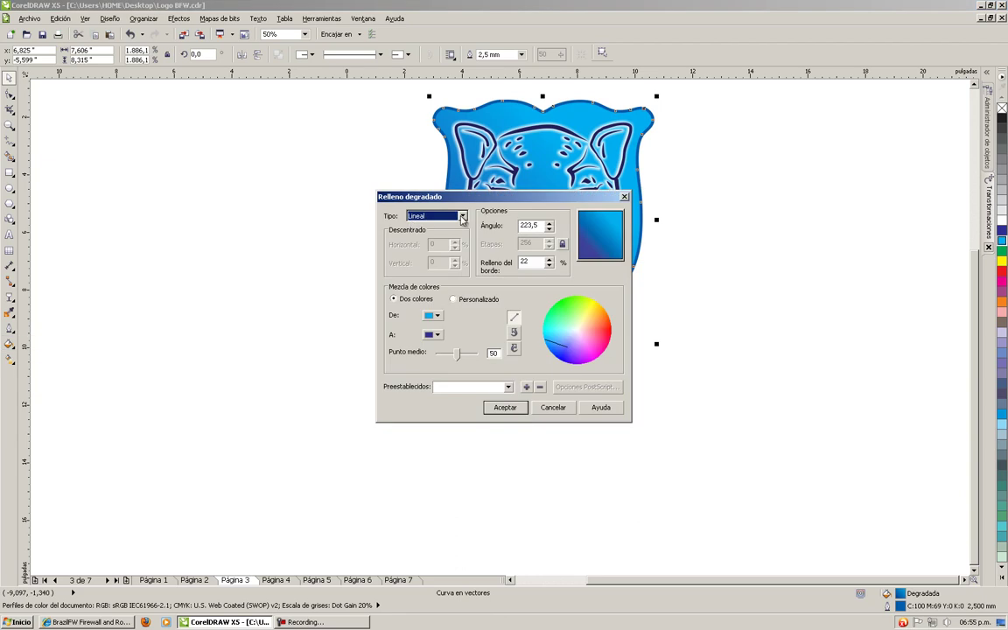
{"action": "left_click", "coordinate": [461, 217]}
{"action": "left_click", "coordinate": [450, 236]}
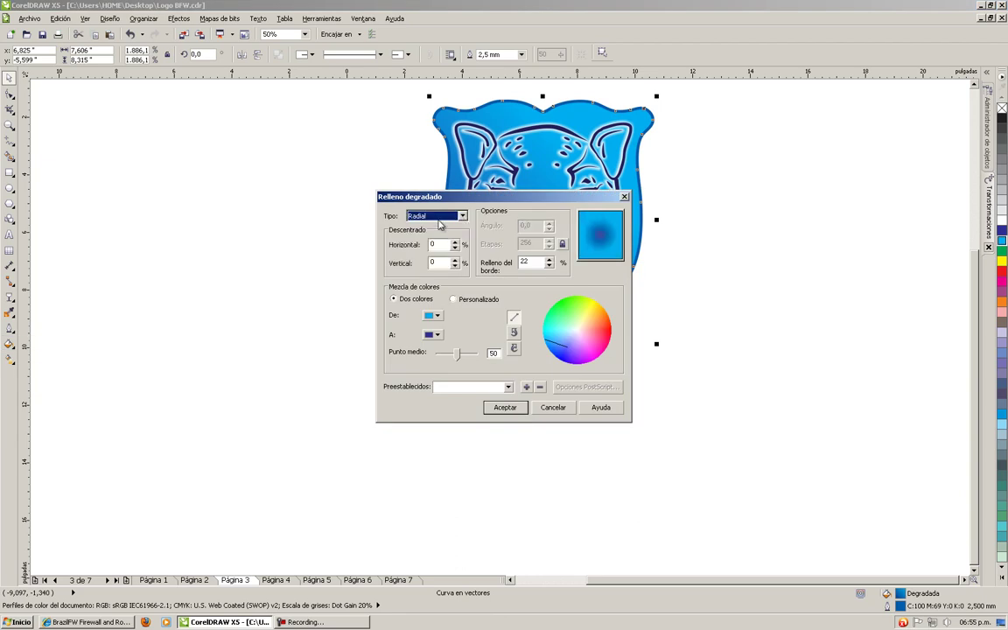
{"action": "left_click", "coordinate": [510, 408]}
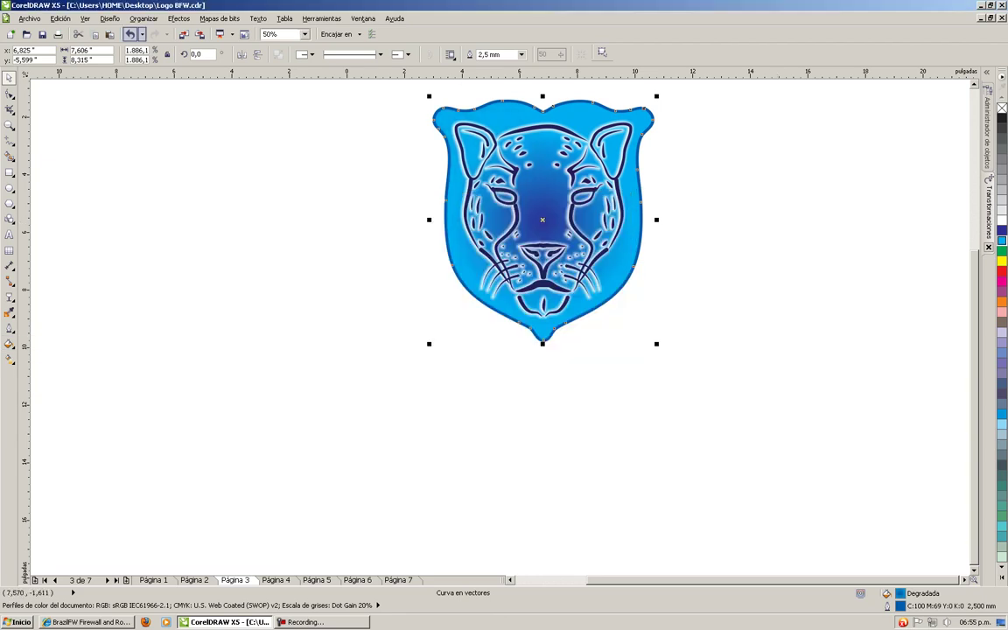
- Reshape the blue shield's radial gradient so its dark center sits at the shield's left edge, with midpoint 66% and edge pad 30%
{"action": "key", "text": "F4"}
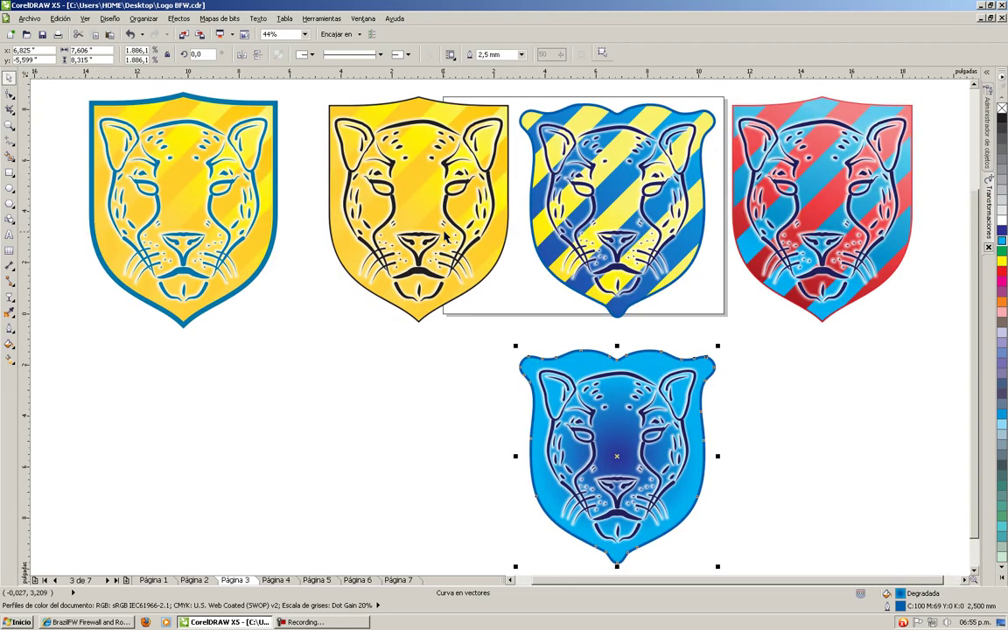
{"action": "left_click", "coordinate": [9, 361]}
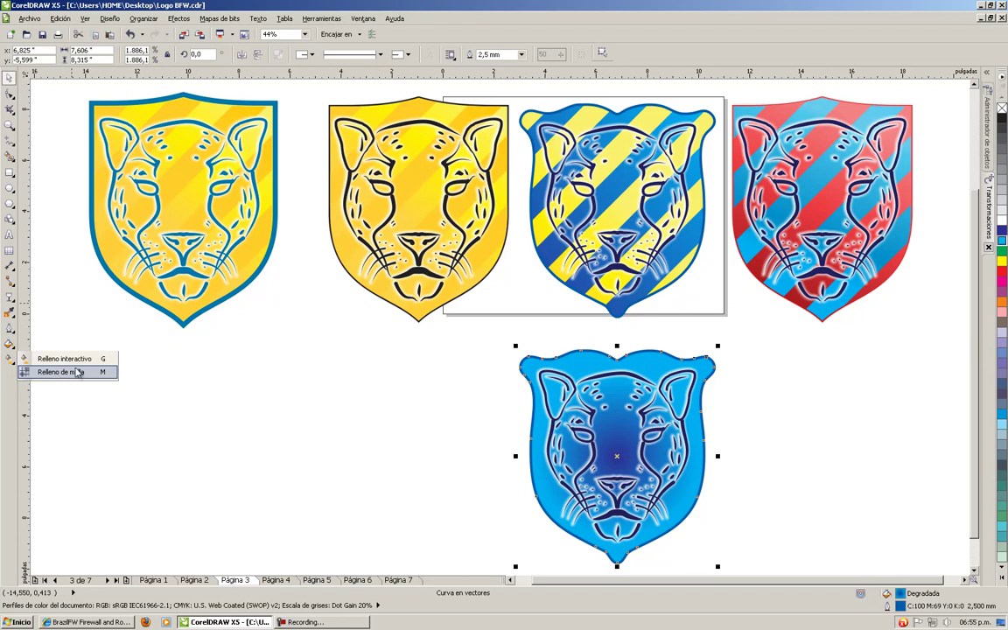
{"action": "left_click", "coordinate": [63, 359]}
{"action": "left_click_drag", "start_coordinate": [671, 457], "coordinate": [549, 533]}
{"action": "mouse_move", "coordinate": [617, 456]}
{"action": "left_mouse_down"}
{"action": "mouse_move", "coordinate": [627, 441]}
{"action": "mouse_move", "coordinate": [618, 440]}
{"action": "left_mouse_up"}
{"action": "left_click_drag", "start_coordinate": [552, 531], "coordinate": [332, 499]}
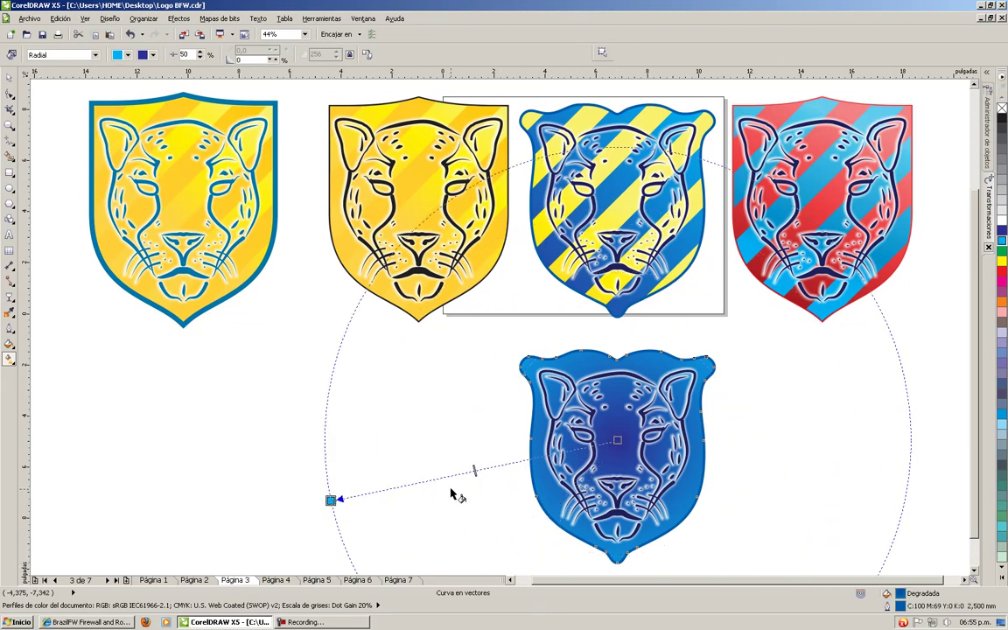
{"action": "left_click_drag", "start_coordinate": [474, 471], "coordinate": [520, 460]}
{"action": "left_click_drag", "start_coordinate": [515, 450], "coordinate": [545, 450]}
- Undo the recent gradient adjustments on the blue shield for comparison and restore them
{"action": "key", "text": "ctrl+z"}
{"action": "key", "text": "ctrl+z"}
{"action": "key", "text": "ctrl+z"}
{"action": "key", "text": "ctrl+z"}
{"action": "key", "text": "ctrl+z"}
{"action": "key", "text": "ctrl+z"}
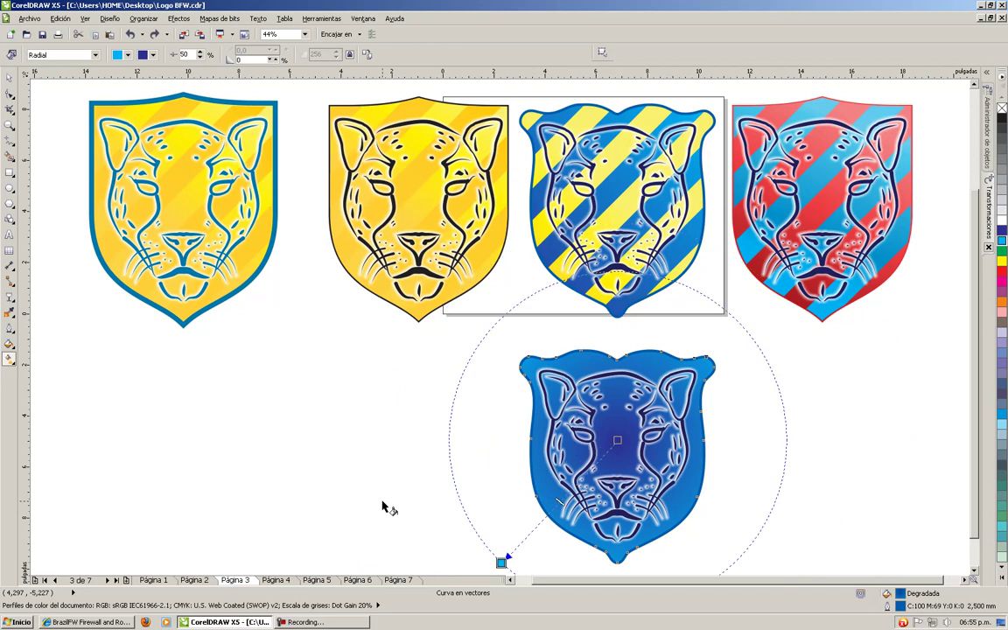
{"action": "key", "text": "ctrl+z"}
{"action": "key", "text": "ctrl+z"}
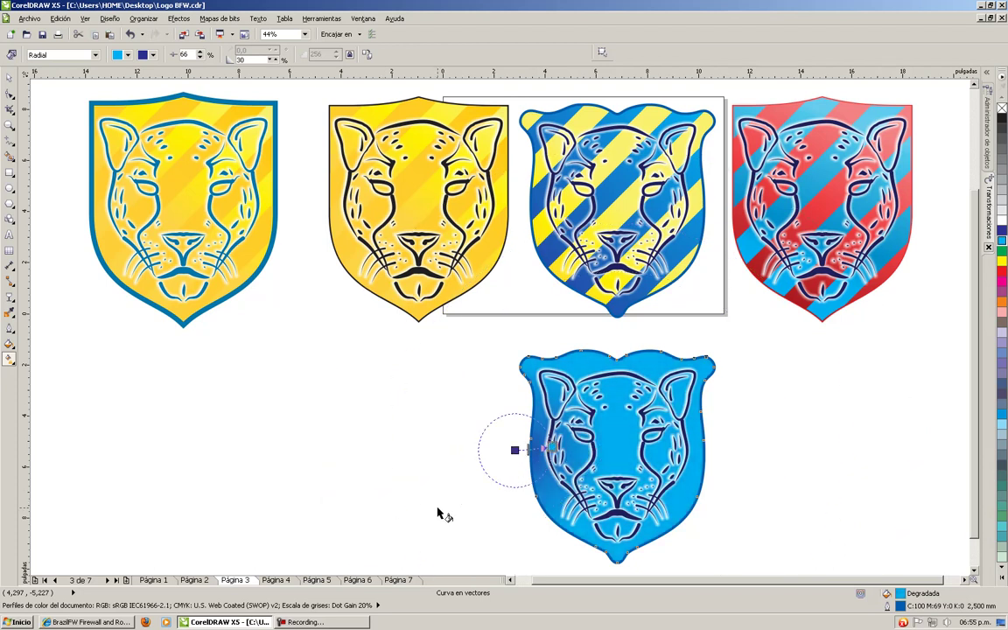
{"action": "key", "text": "space"}
{"action": "key", "text": "ctrl+z"}
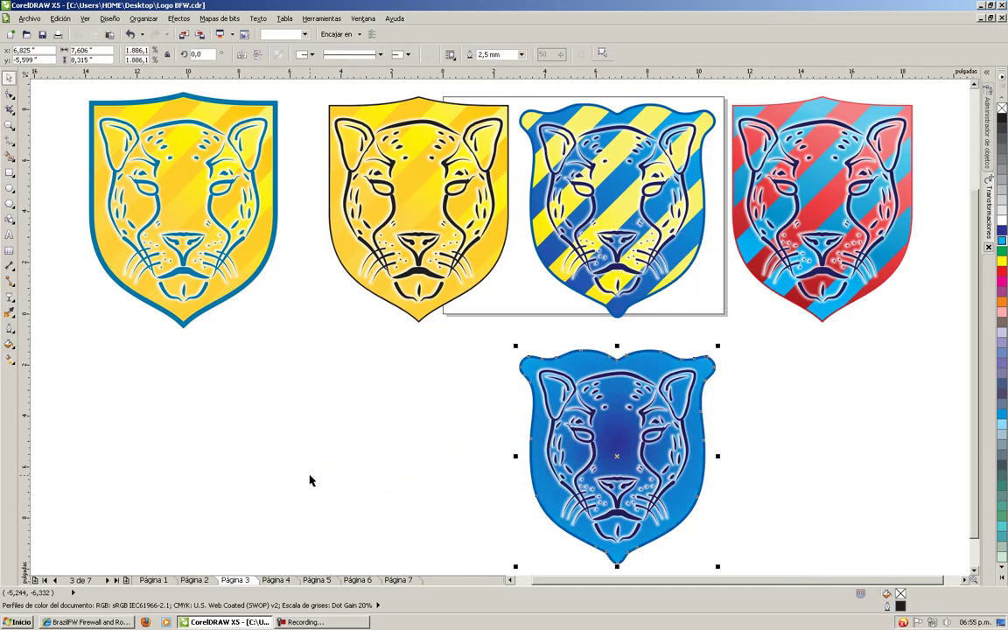
{"action": "key", "text": "ctrl+shift+z"}
{"action": "left_click", "coordinate": [310, 477]}
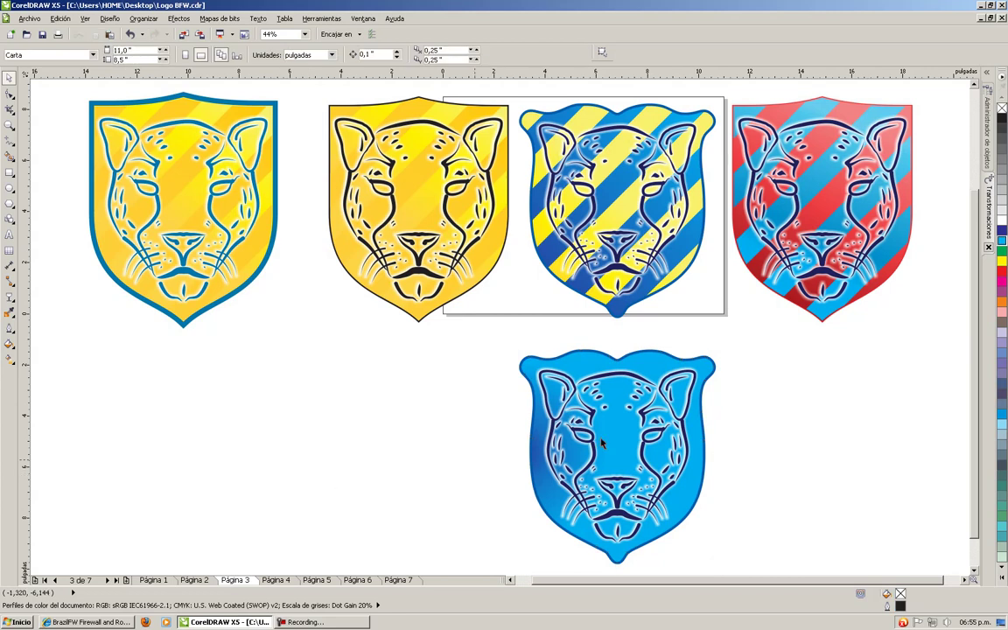
- Examine the blue jaguar shield's radial gradient up close and return to the overview of all shields
{"action": "left_click", "coordinate": [705, 371]}
{"action": "key", "text": "shift+F2"}
{"action": "left_click", "coordinate": [823, 361]}
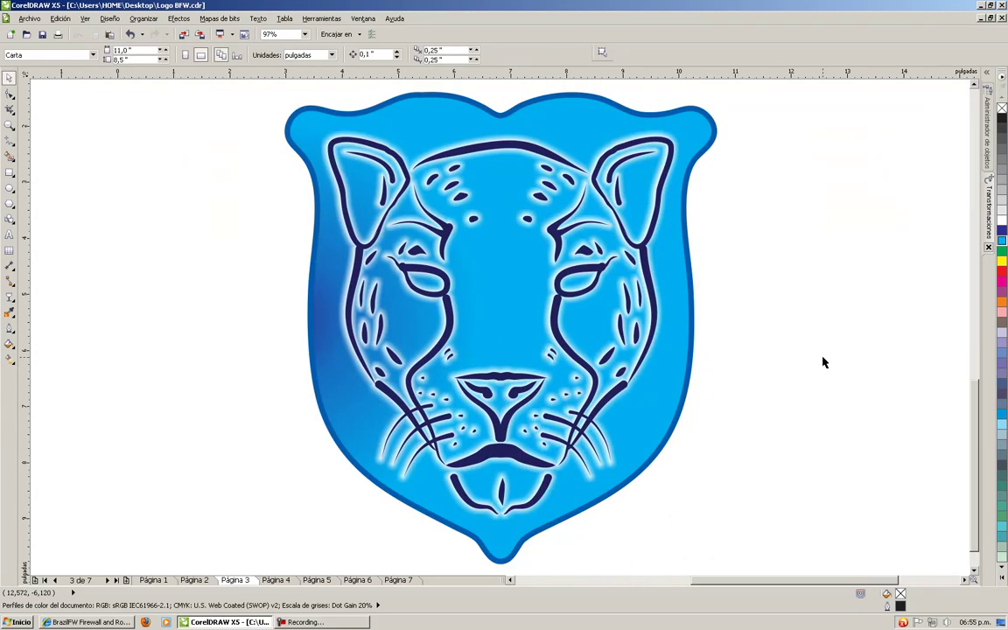
{"action": "scroll", "coordinate": [823, 361], "scroll_direction": "down", "scroll_amount": 1}
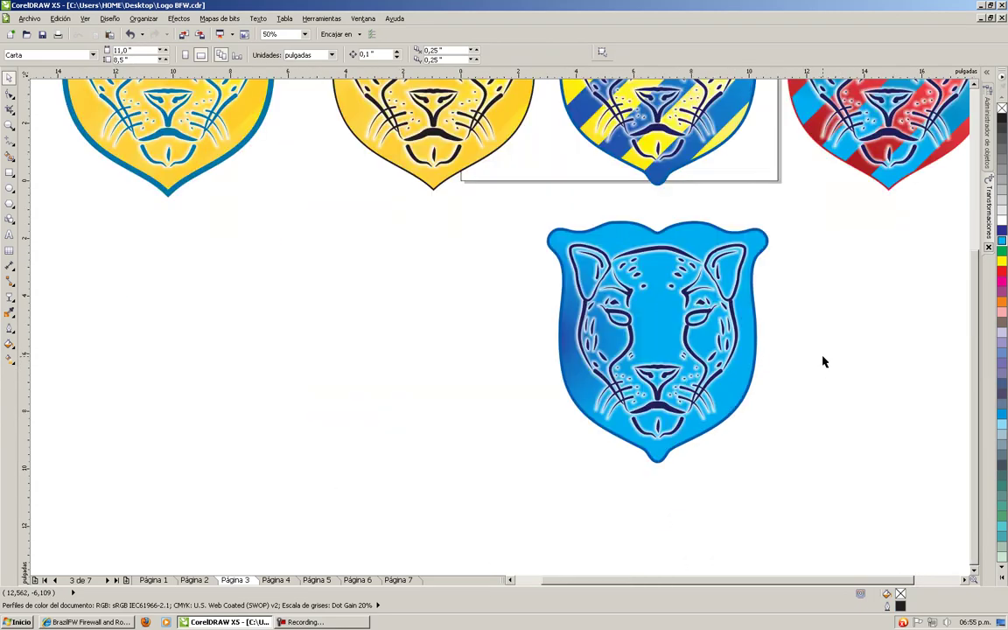
{"action": "scroll", "coordinate": [823, 361], "scroll_direction": "down", "scroll_amount": 1}
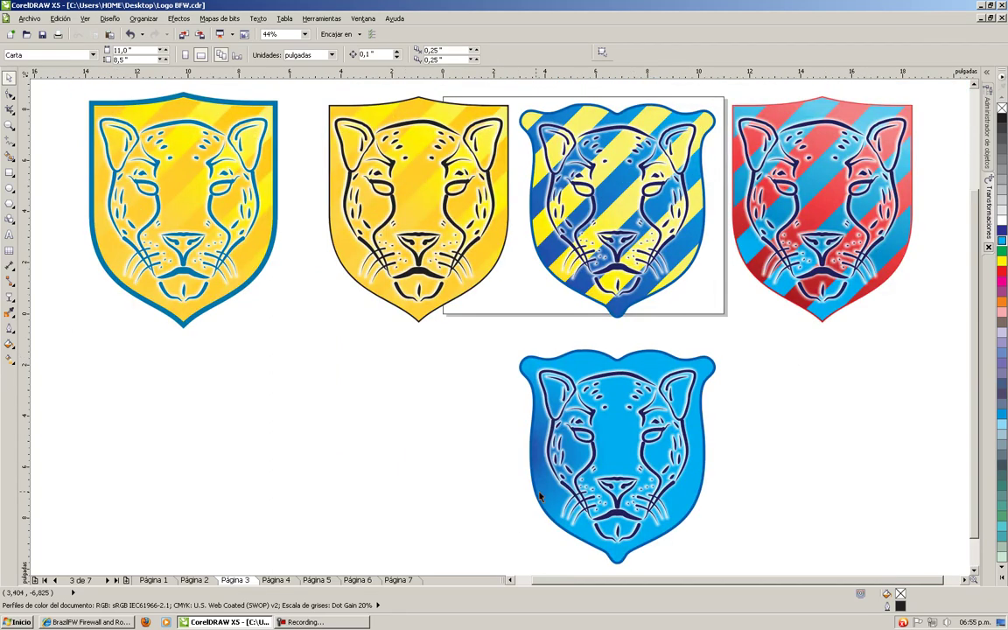
{"action": "left_click", "coordinate": [567, 396]}
{"action": "left_click", "coordinate": [536, 514]}
{"action": "left_click", "coordinate": [8, 343]}
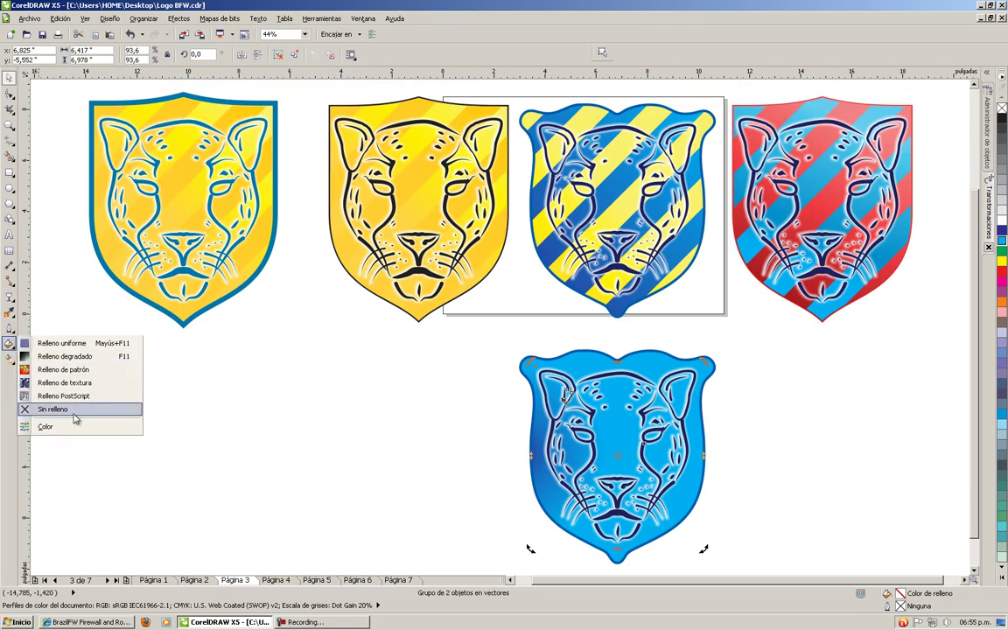
{"action": "left_click", "coordinate": [9, 359]}
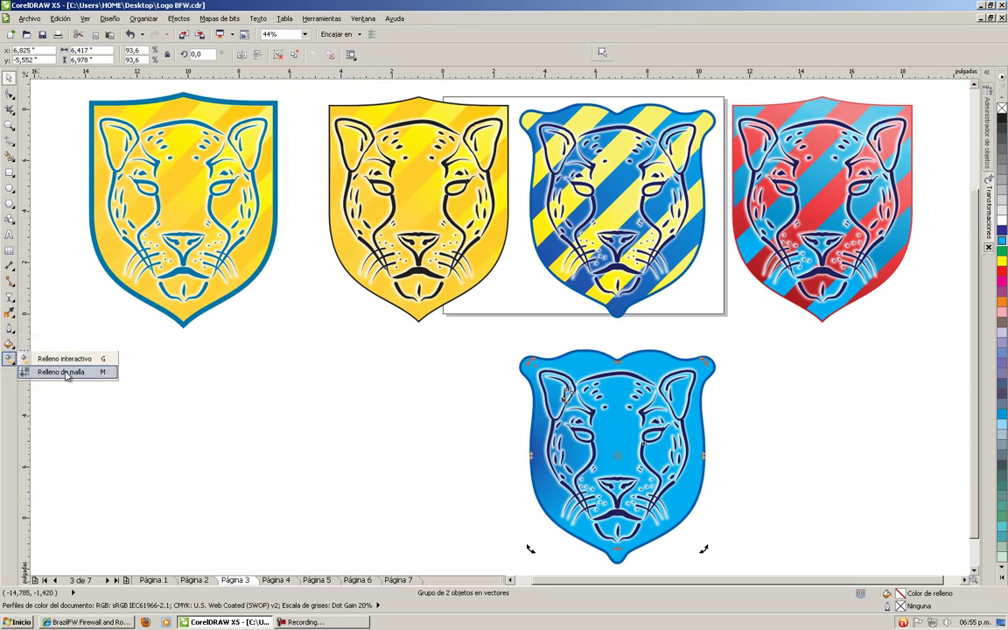
{"action": "left_click", "coordinate": [61, 372]}
{"action": "left_click", "coordinate": [529, 446]}
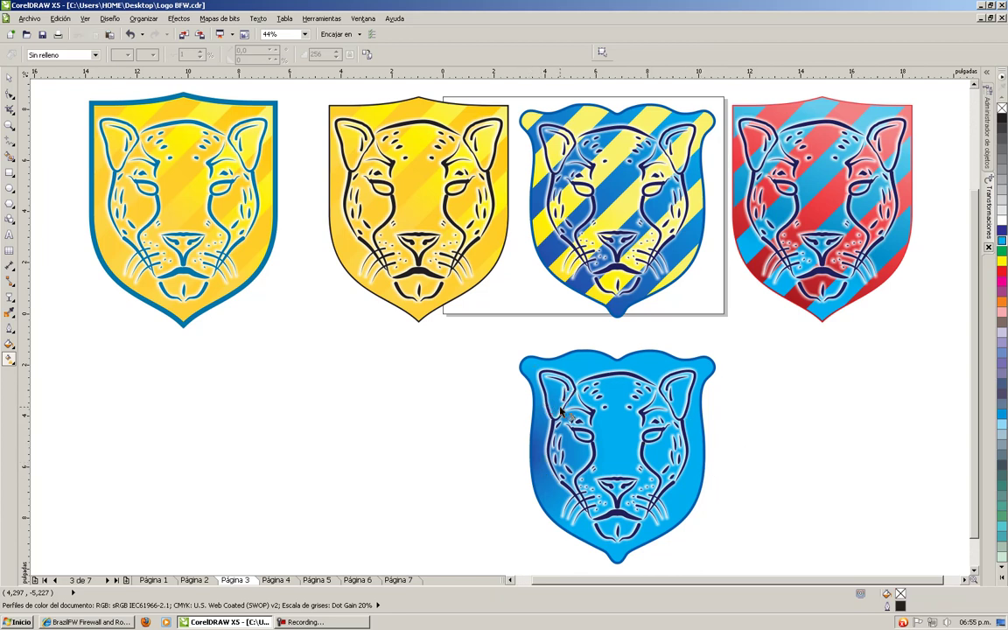
{"action": "left_click", "coordinate": [9, 77]}
{"action": "left_click", "coordinate": [540, 420]}
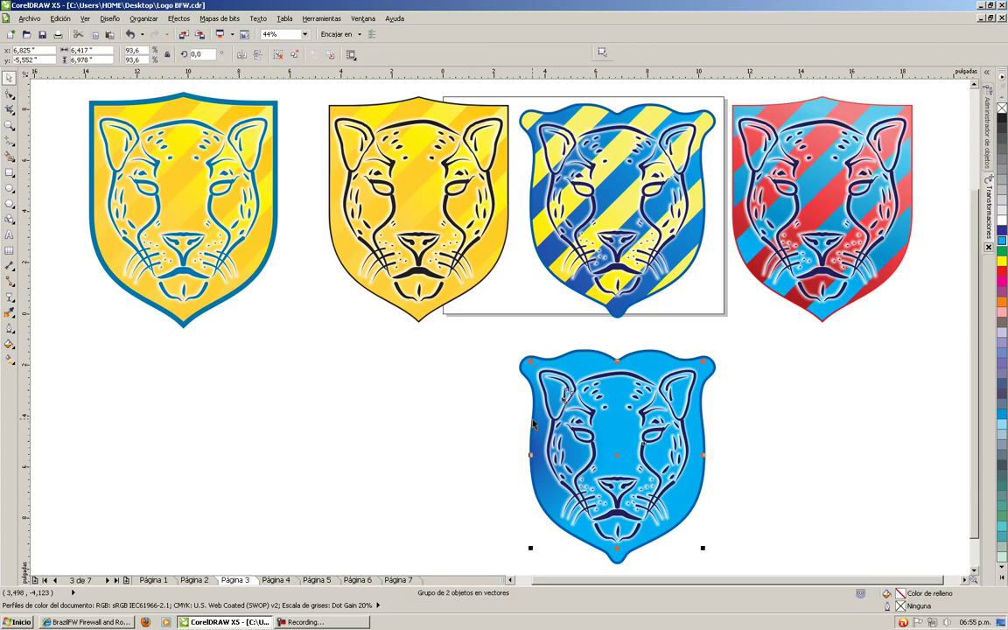
{"action": "left_click", "coordinate": [311, 385]}
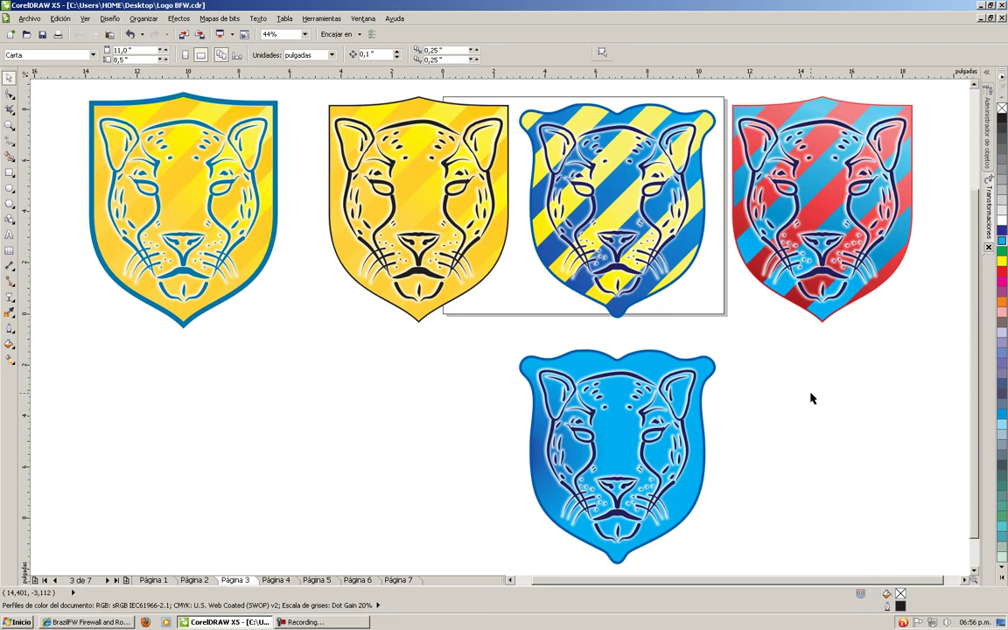
- Copy the black border of the second yellow shield below it and break it apart to get a solid black shield
{"action": "left_click", "coordinate": [713, 369]}
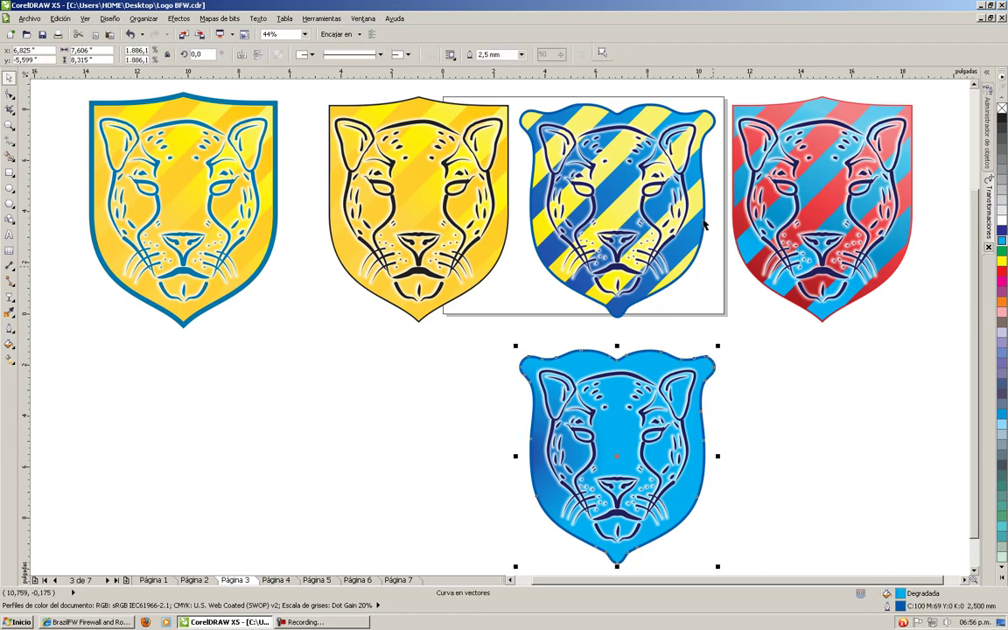
{"action": "left_click", "coordinate": [606, 107]}
{"action": "left_click", "coordinate": [824, 103]}
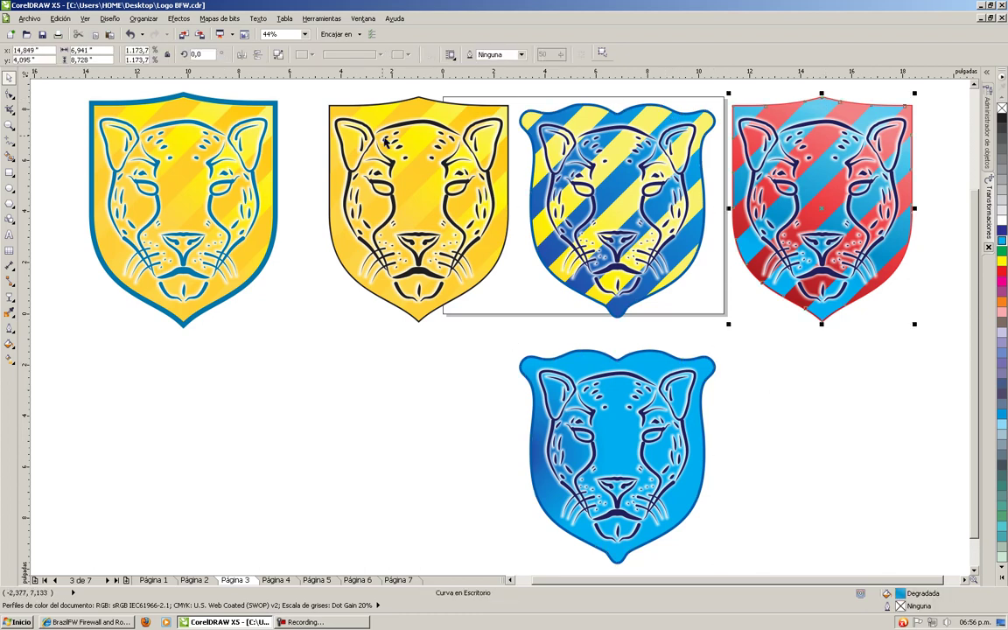
{"action": "left_click", "coordinate": [465, 105]}
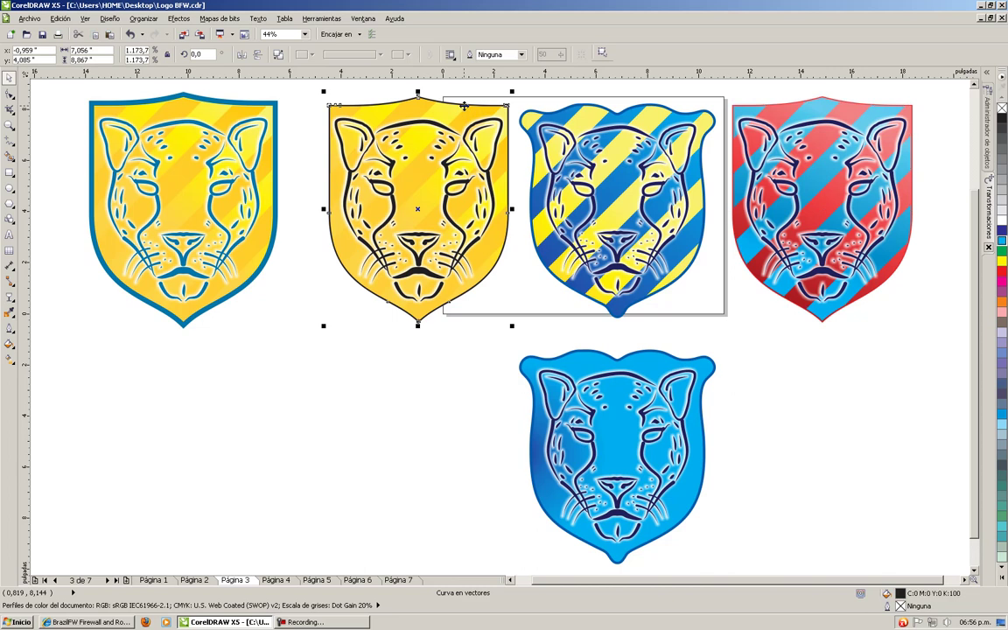
{"action": "left_click_drag", "start_coordinate": [464, 105], "coordinate": [394, 366]}
{"action": "left_click", "coordinate": [279, 54]}
{"action": "left_click", "coordinate": [298, 337]}
{"action": "left_click", "coordinate": [357, 426]}
{"action": "mouse_move", "coordinate": [346, 411]}
{"action": "left_mouse_down"}
{"action": "mouse_move", "coordinate": [291, 425]}
{"action": "mouse_move", "coordinate": [360, 405]}
{"action": "left_mouse_up"}
{"action": "left_click", "coordinate": [479, 390]}
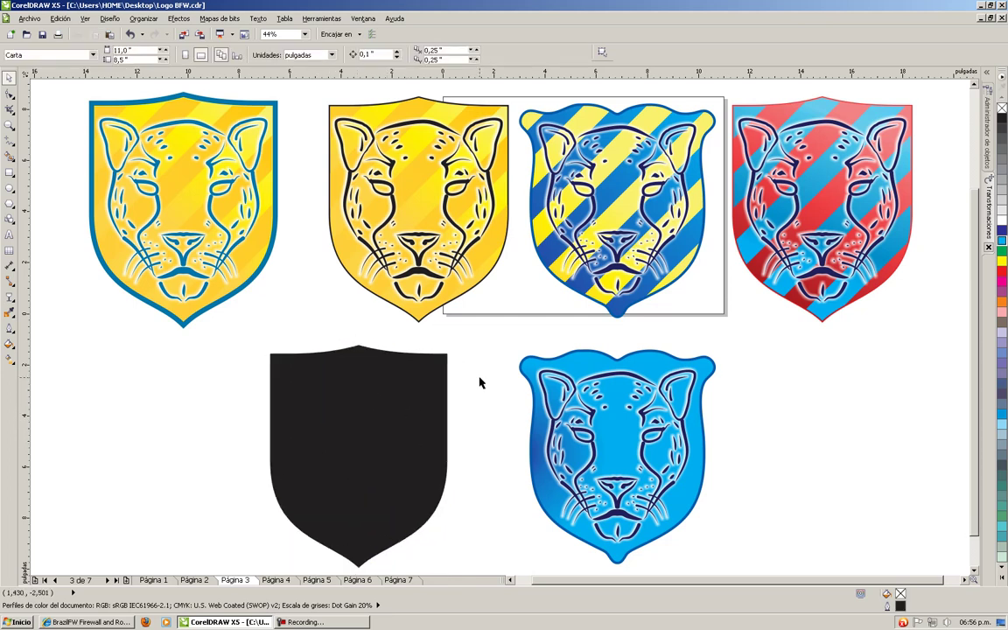
- Copy the rounded-bottom black shield shape from page 2 and enlarge it beside the blue jaguar shield, on its right
{"action": "key", "text": "Page_Up"}
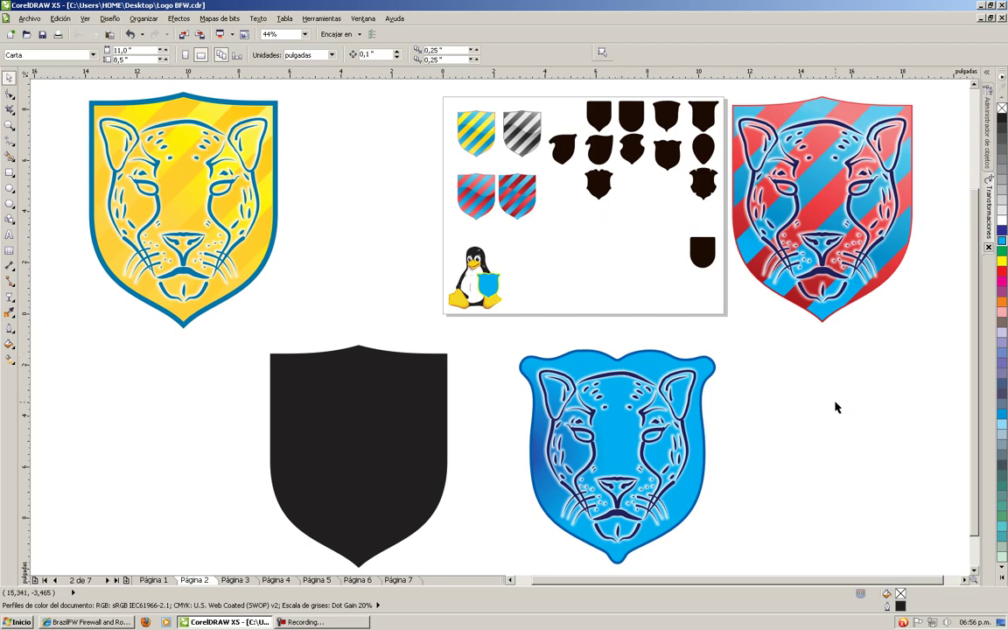
{"action": "key", "text": "Page_Down"}
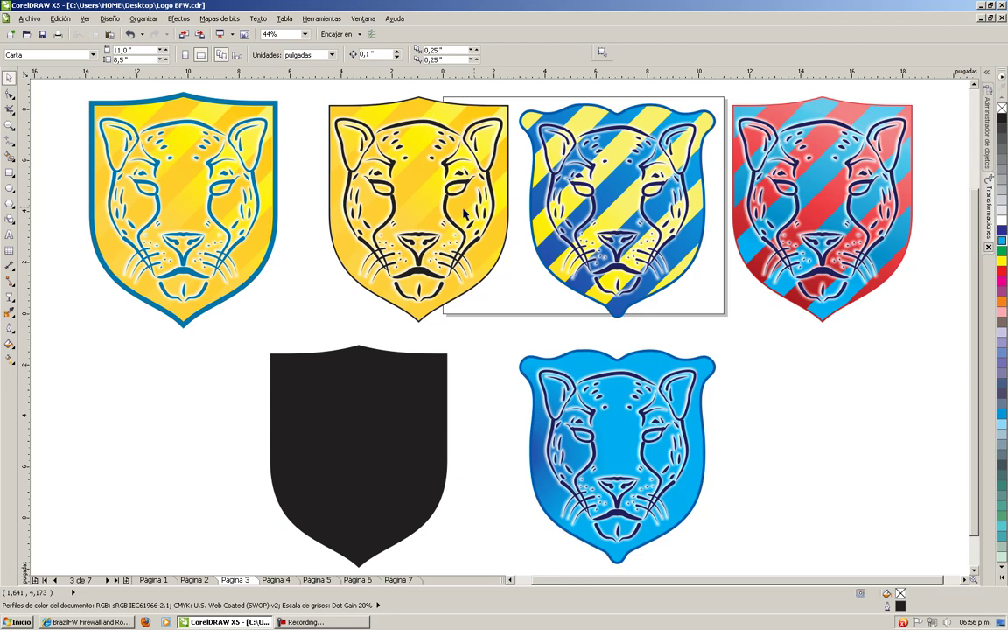
{"action": "key", "text": "Page_Up"}
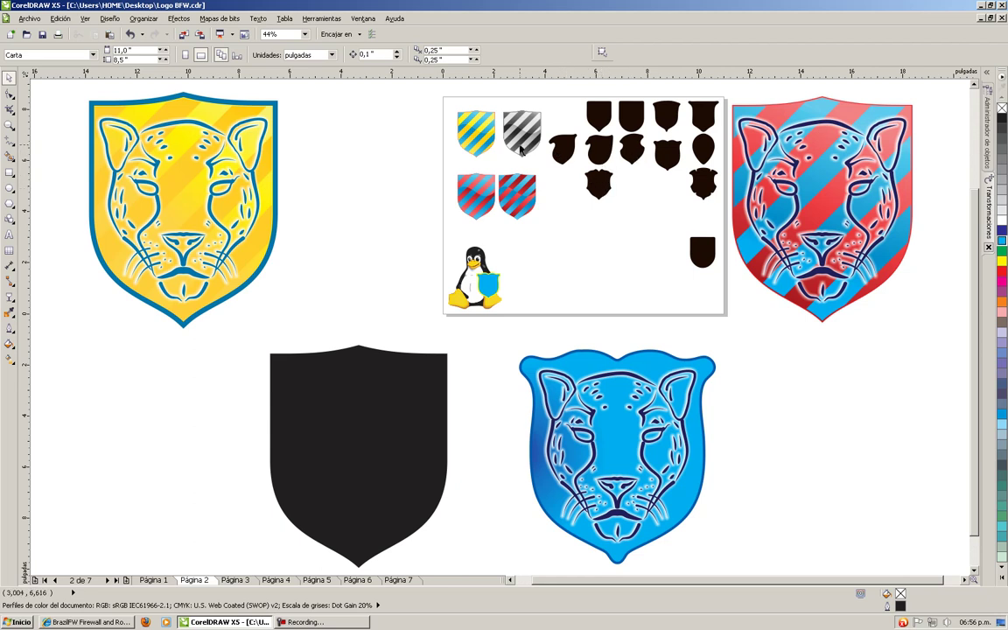
{"action": "left_click_drag", "start_coordinate": [635, 127], "coordinate": [937, 532]}
{"action": "left_click_drag", "start_coordinate": [833, 385], "coordinate": [809, 361]}
{"action": "left_click_drag", "start_coordinate": [912, 507], "coordinate": [926, 521]}
{"action": "left_click", "coordinate": [931, 281]}
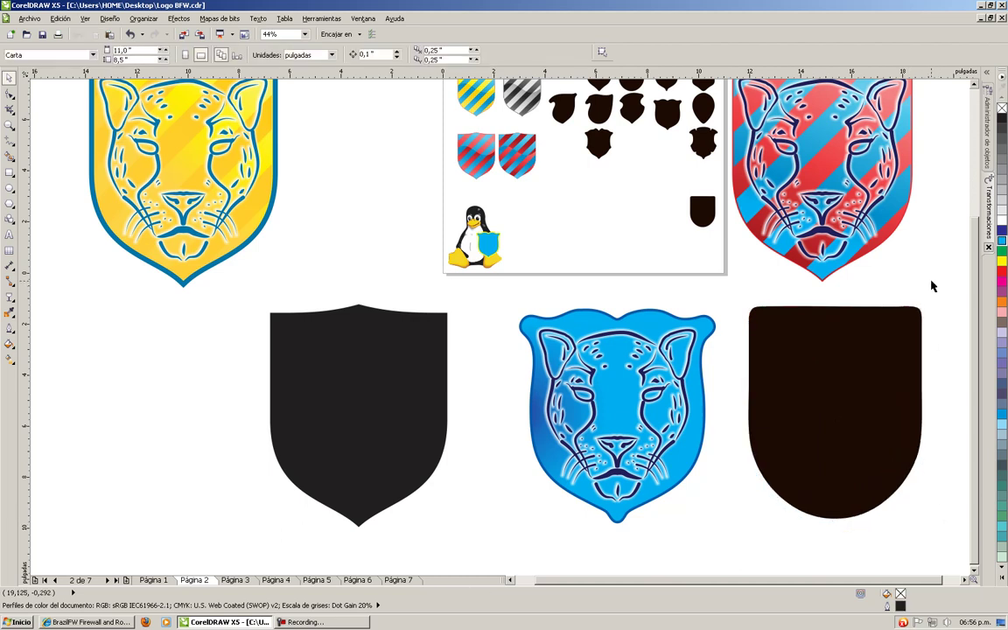
{"action": "key", "text": "F4"}
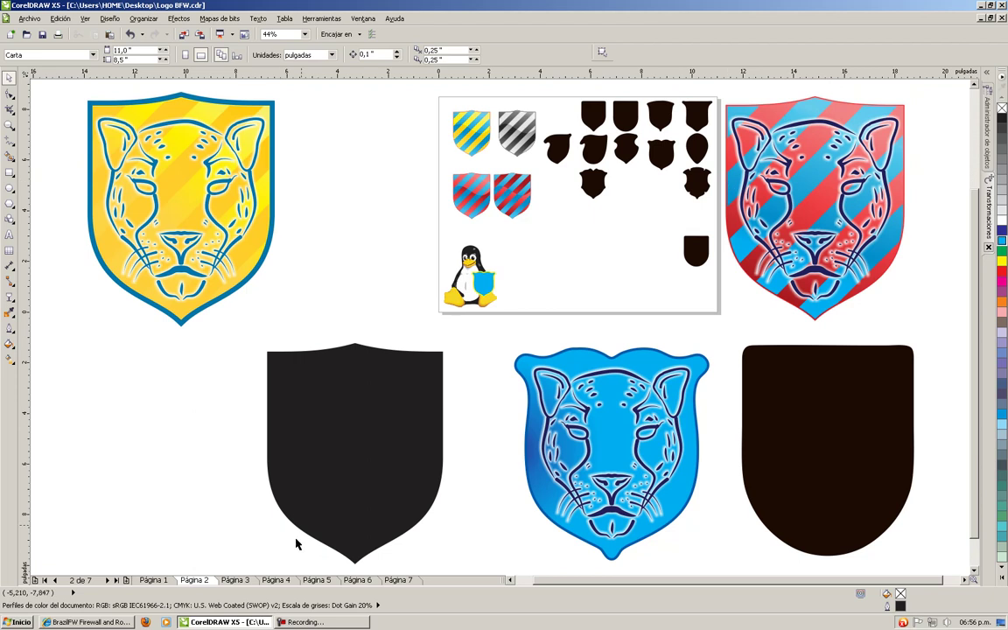
- On page 3, set up a radial fountain fill for the black pointed shield, blending from cyan to white
{"action": "left_click", "coordinate": [235, 580]}
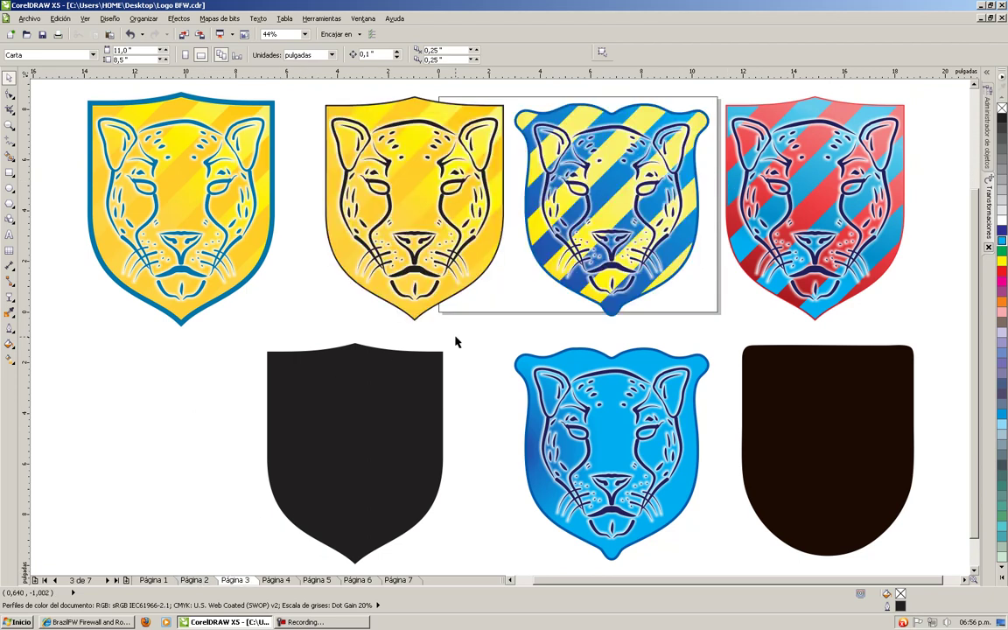
{"action": "left_click", "coordinate": [437, 386]}
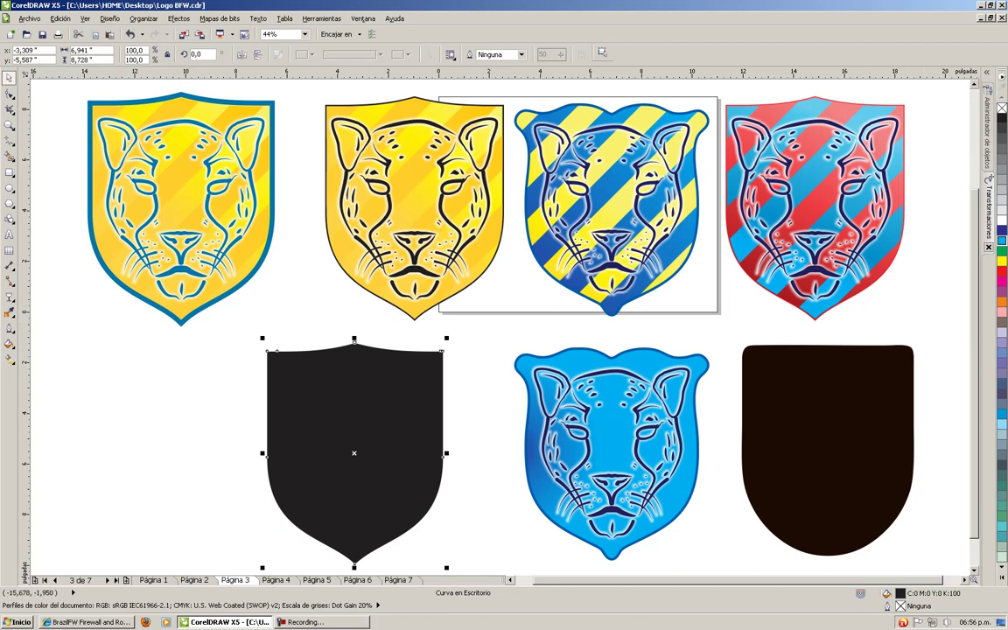
{"action": "left_click", "coordinate": [9, 346]}
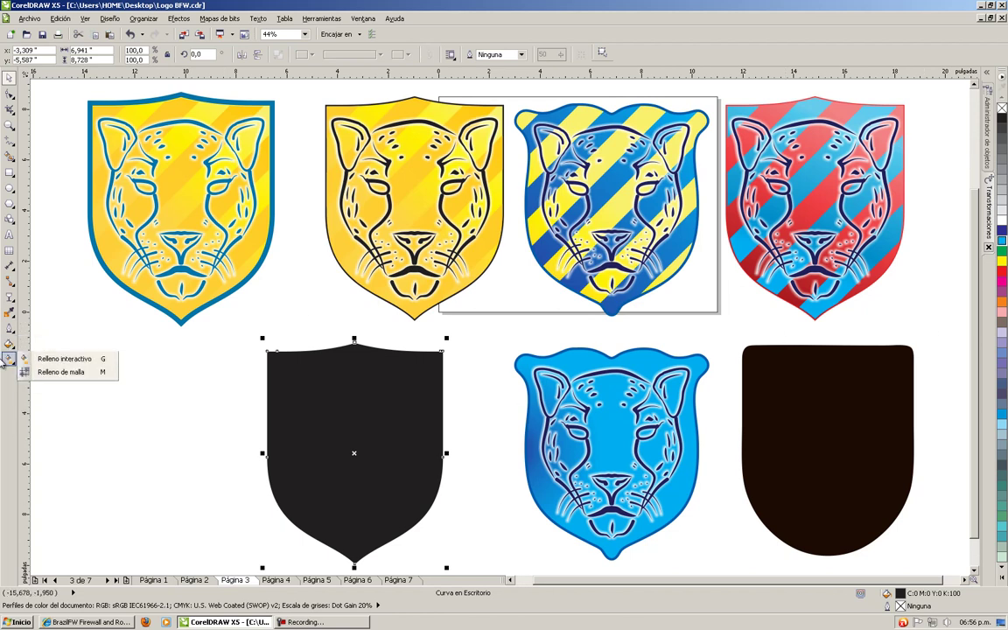
{"action": "left_click", "coordinate": [48, 356]}
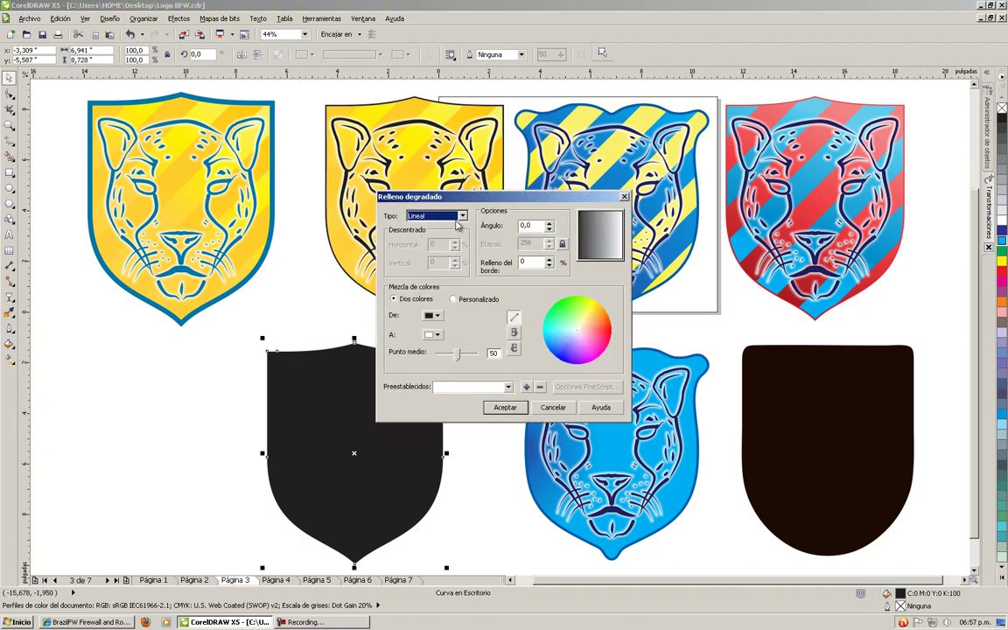
{"action": "left_click", "coordinate": [432, 315]}
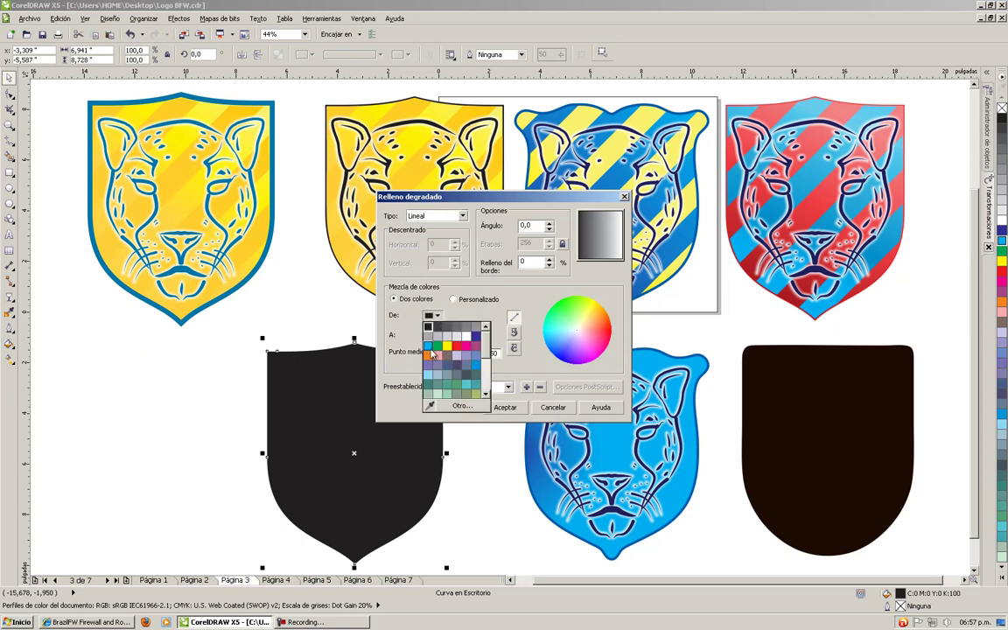
{"action": "left_click", "coordinate": [477, 336]}
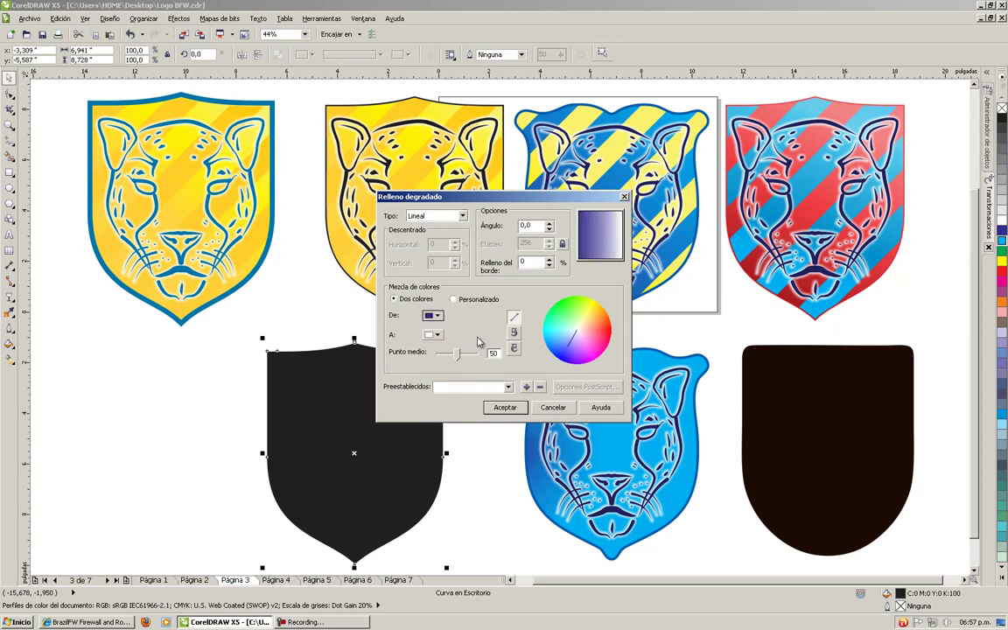
{"action": "left_click", "coordinate": [436, 316]}
{"action": "left_click", "coordinate": [429, 335]}
{"action": "left_click", "coordinate": [432, 334]}
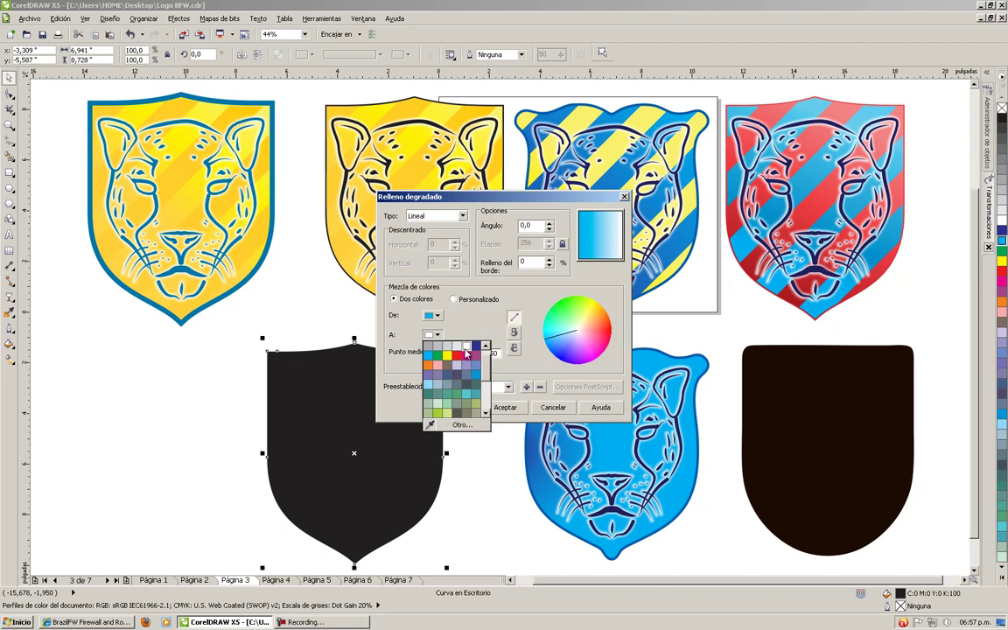
{"action": "left_click", "coordinate": [466, 347]}
{"action": "left_click", "coordinate": [446, 216]}
{"action": "left_click", "coordinate": [421, 236]}
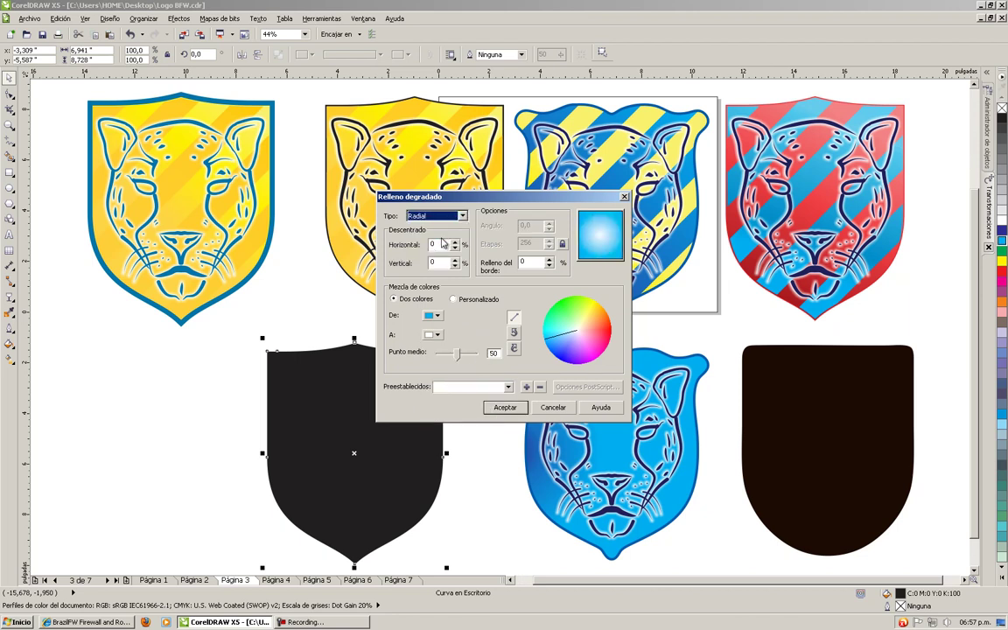
- Change the gradient's end color to light cyan C39 M0 Y0 K0 and apply the fill to the pointed shield
{"action": "left_click", "coordinate": [432, 334]}
{"action": "left_click", "coordinate": [429, 354]}
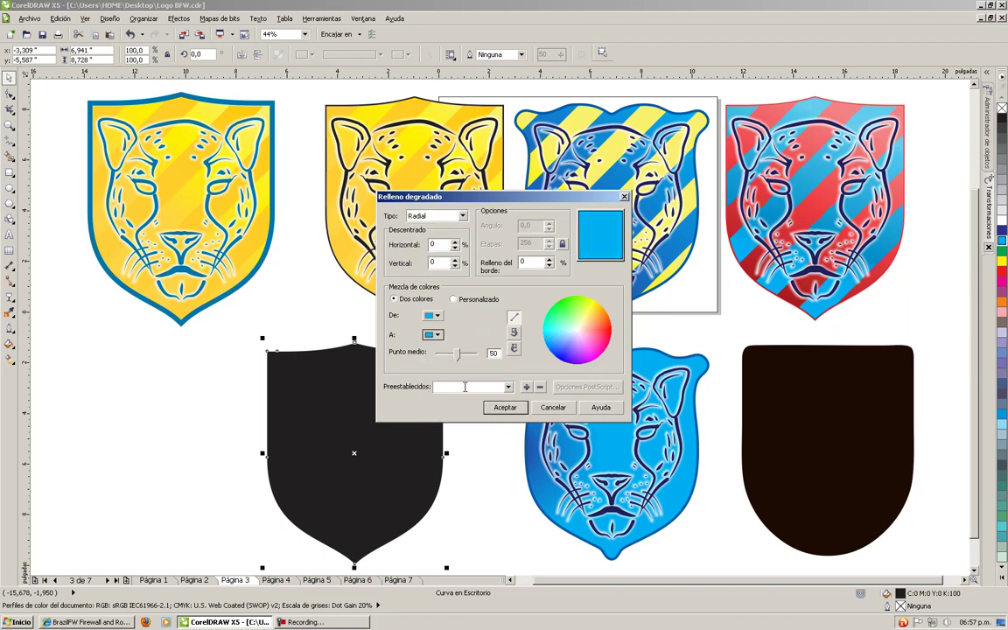
{"action": "left_click", "coordinate": [436, 335]}
{"action": "left_click", "coordinate": [425, 388]}
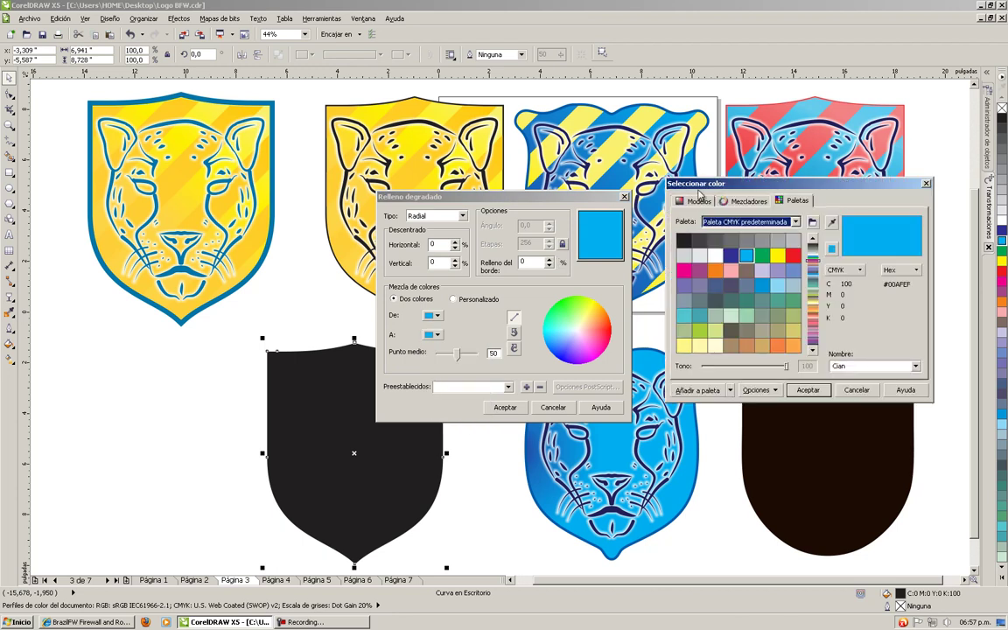
{"action": "left_click", "coordinate": [700, 201]}
{"action": "mouse_move", "coordinate": [868, 287]}
{"action": "left_mouse_down"}
{"action": "mouse_move", "coordinate": [871, 312]}
{"action": "mouse_move", "coordinate": [871, 299]}
{"action": "left_mouse_up"}
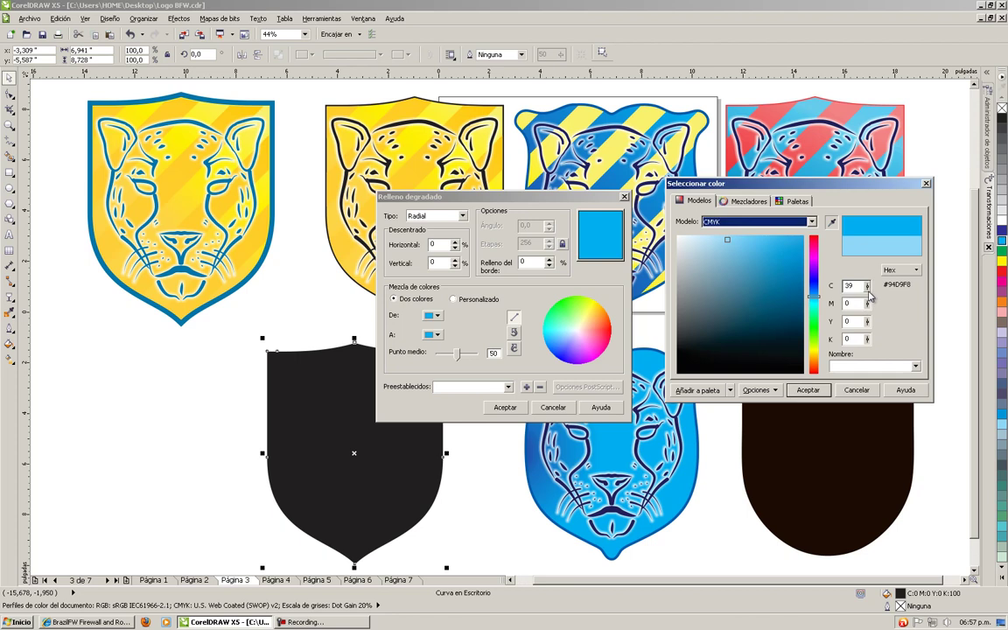
{"action": "left_click", "coordinate": [808, 390]}
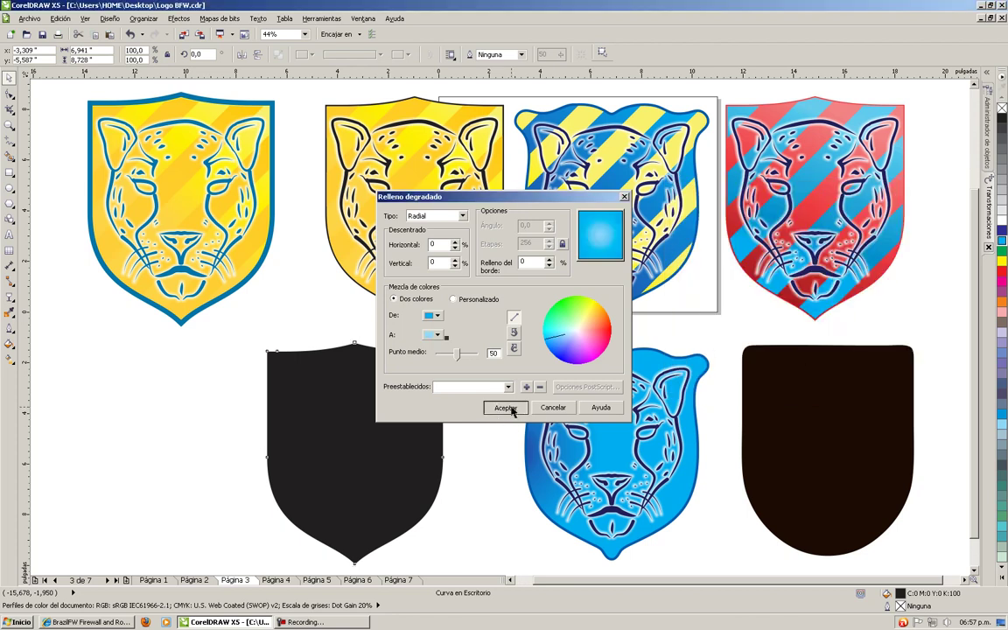
{"action": "left_click", "coordinate": [504, 408]}
- Copy the black jaguar face from the second yellow shield down to the light blue gradient shield
{"action": "left_click", "coordinate": [173, 360]}
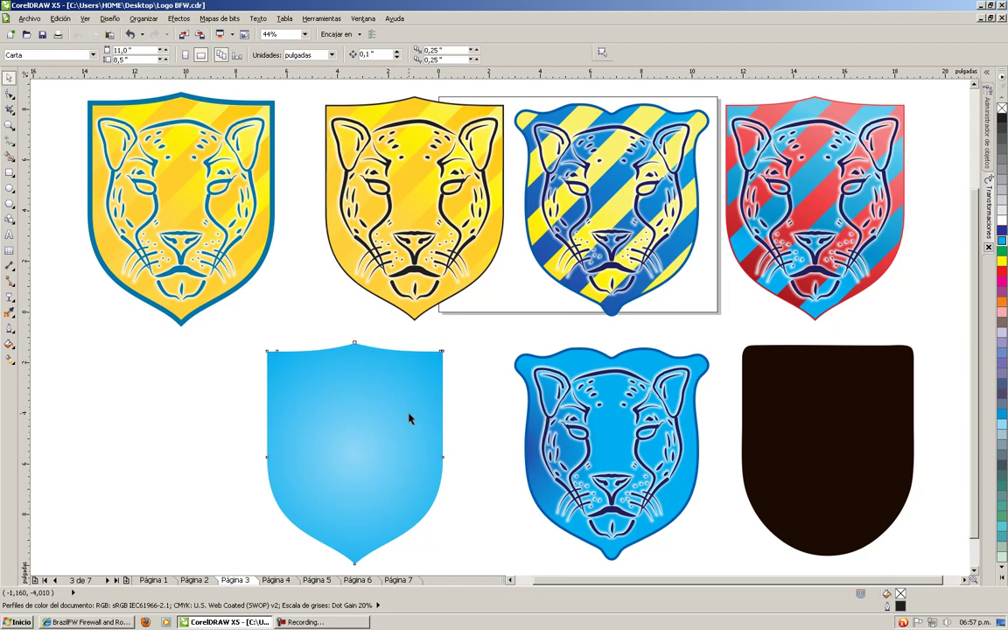
{"action": "left_click", "coordinate": [402, 390]}
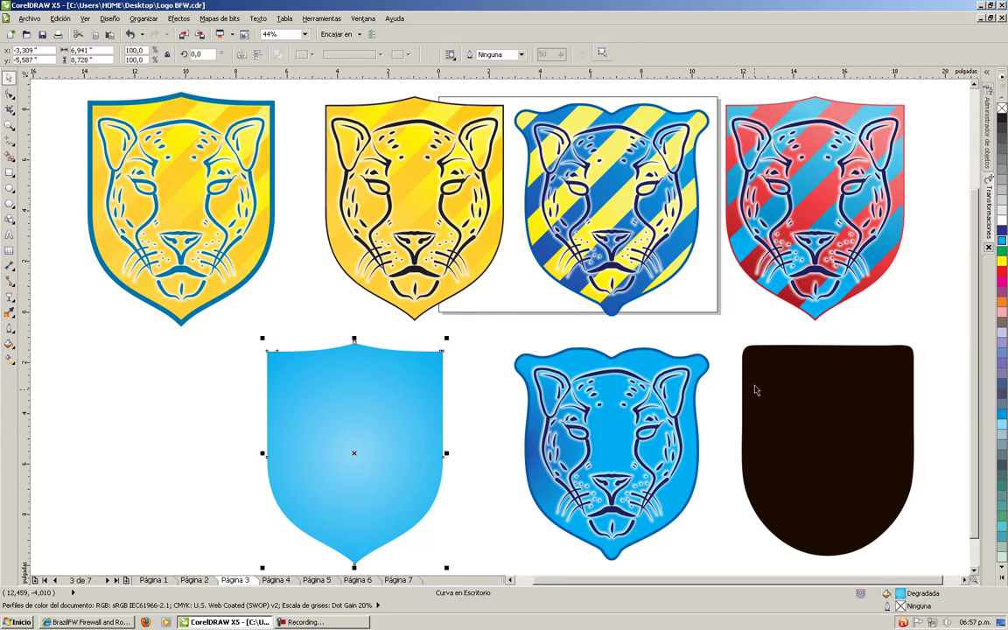
{"action": "left_click", "coordinate": [661, 298]}
{"action": "left_click", "coordinate": [442, 125]}
{"action": "left_click_drag", "start_coordinate": [442, 125], "coordinate": [410, 324]}
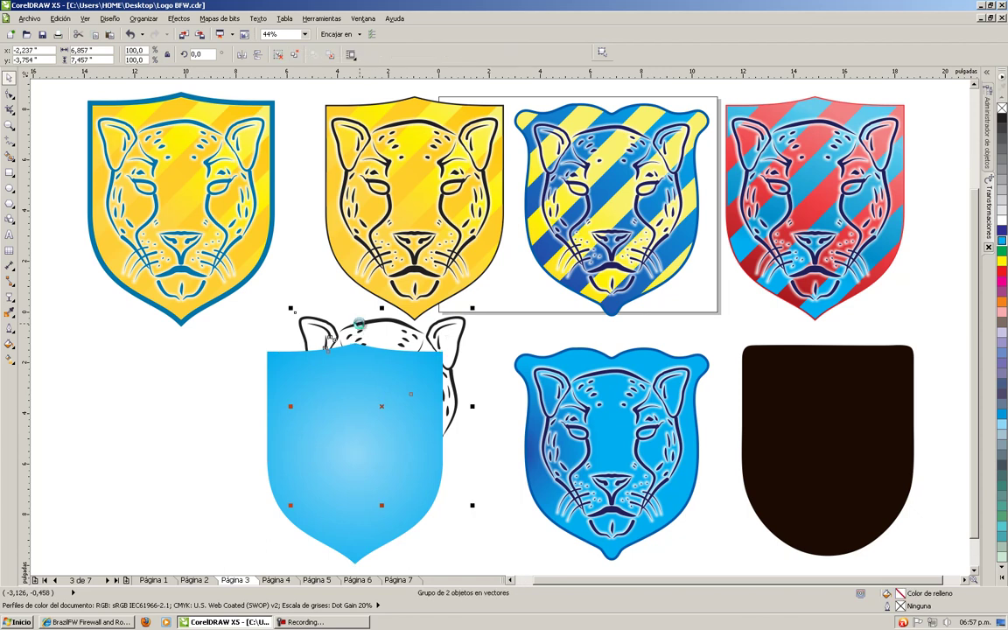
{"action": "key", "text": "ctrl+z"}
{"action": "key", "text": "ctrl+shift+z"}
- Send the light blue gradient shield behind the copied jaguar face
{"action": "left_click", "coordinate": [355, 430]}
{"action": "key", "text": "shift+Page_Down"}
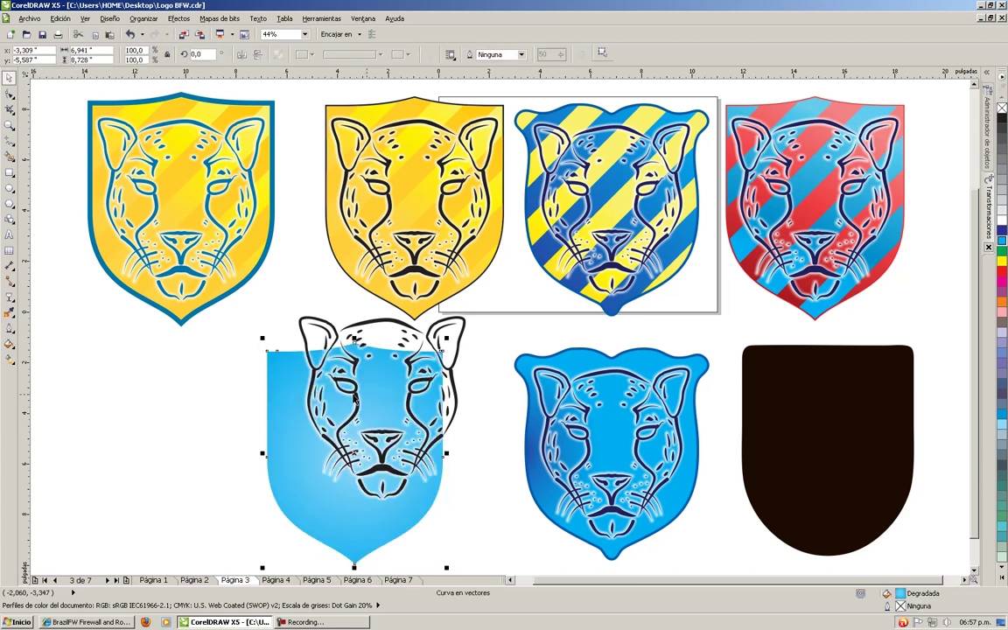
{"action": "left_click", "coordinate": [352, 395]}
{"action": "key", "text": "Escape"}
- Center the jaguar face on the light blue shield horizontally and vertically, and nudge it slightly upward
{"action": "key", "text": "ctrl+shift+a"}
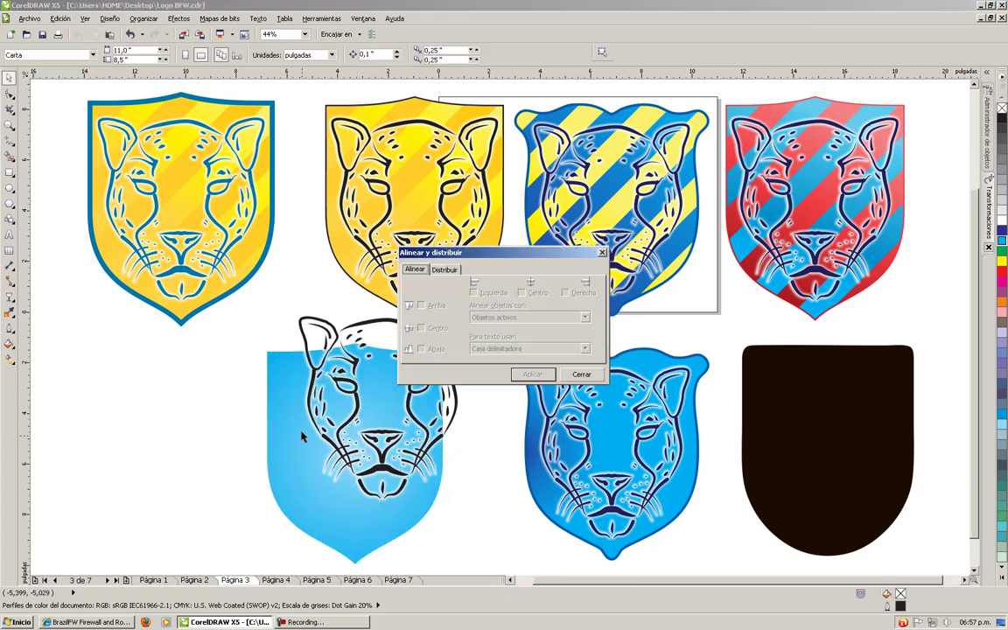
{"action": "left_click", "coordinate": [325, 344]}
{"action": "left_click", "coordinate": [277, 403], "text": "shift"}
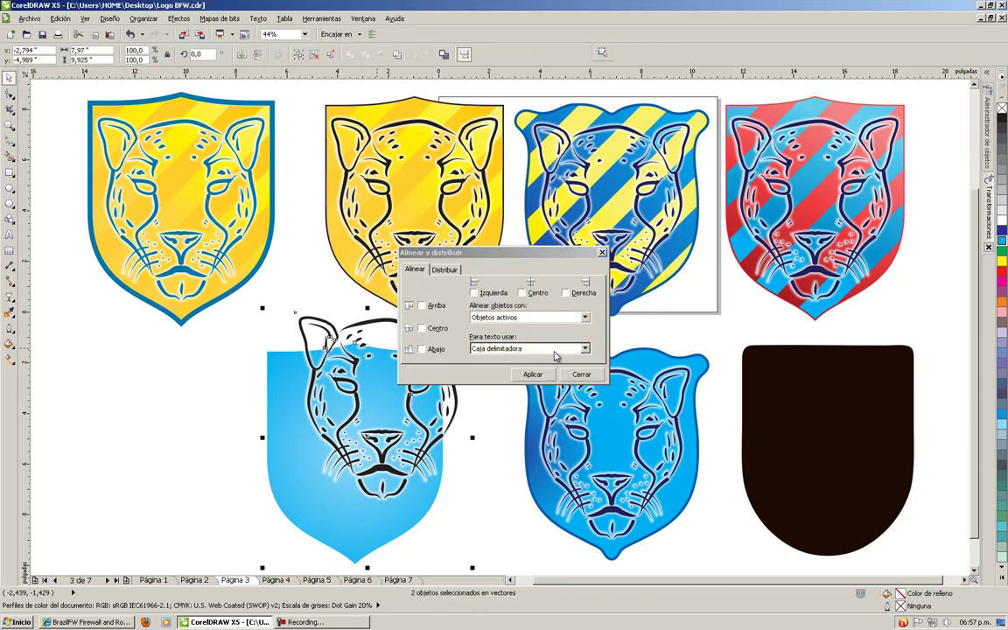
{"action": "left_click", "coordinate": [523, 293]}
{"action": "left_click", "coordinate": [438, 329]}
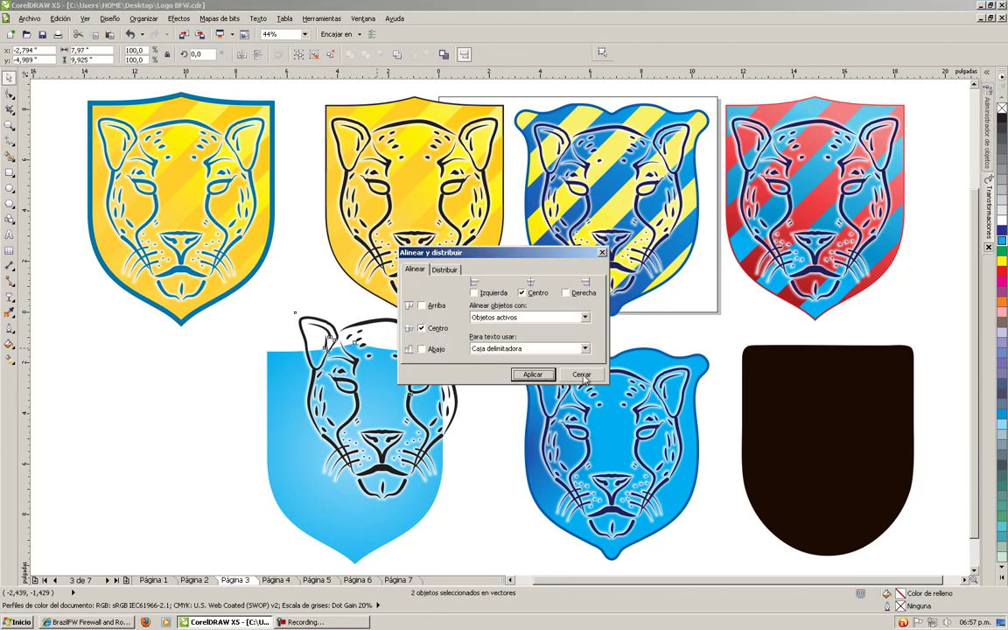
{"action": "left_click", "coordinate": [532, 374]}
{"action": "left_click", "coordinate": [581, 373]}
{"action": "left_click", "coordinate": [210, 404]}
{"action": "left_click", "coordinate": [367, 366]}
{"action": "key", "text": "Up"}
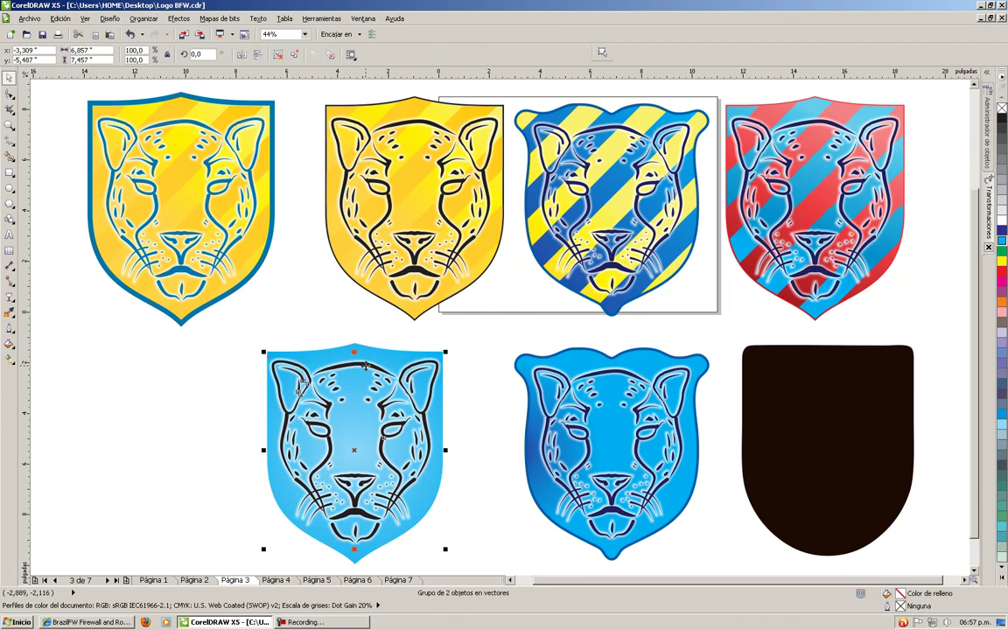
{"action": "left_click", "coordinate": [333, 311]}
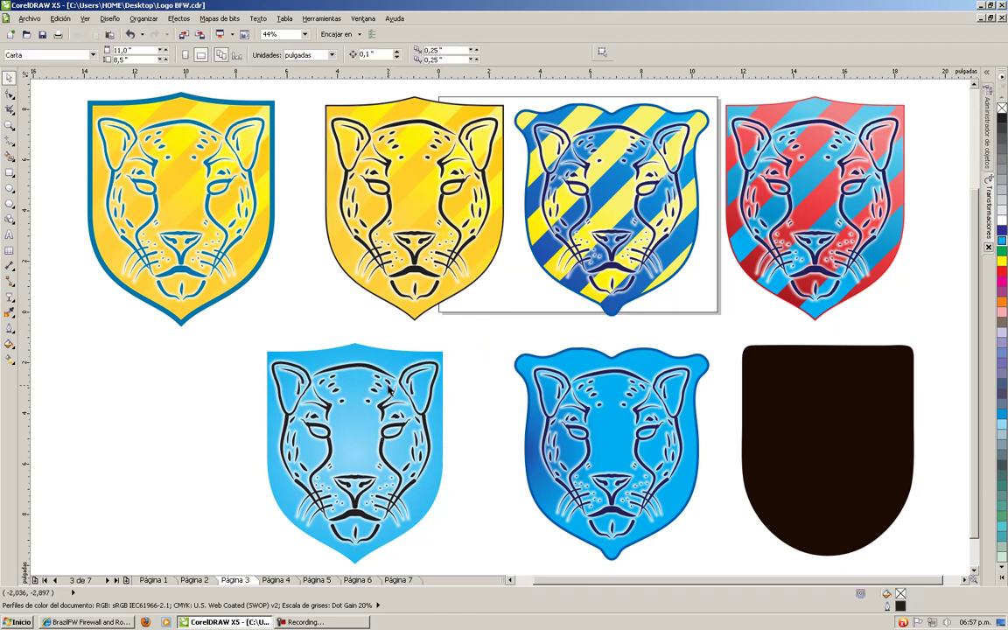
- Copy the jaguar face from the light blue shield to the black rounded-bottom shield and fill that shield with yellow
{"action": "left_click", "coordinate": [383, 372]}
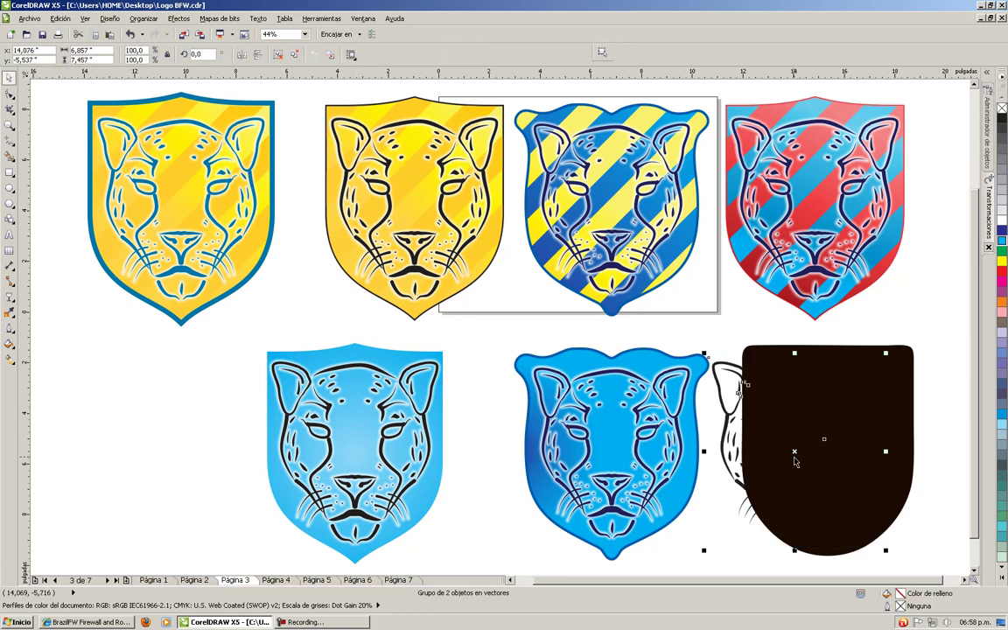
{"action": "left_click", "coordinate": [907, 378]}
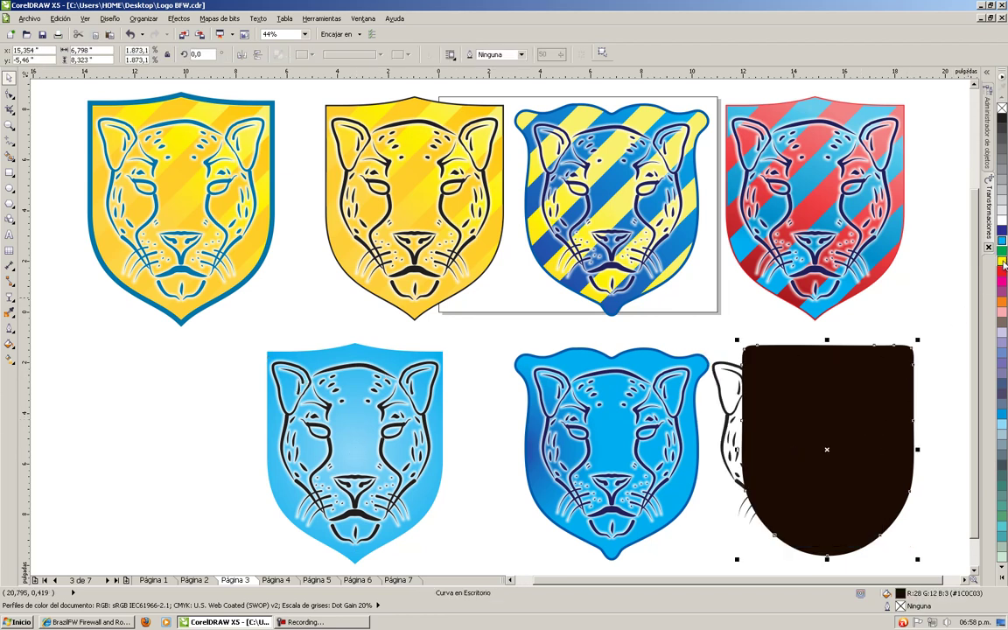
{"action": "left_click", "coordinate": [1002, 260]}
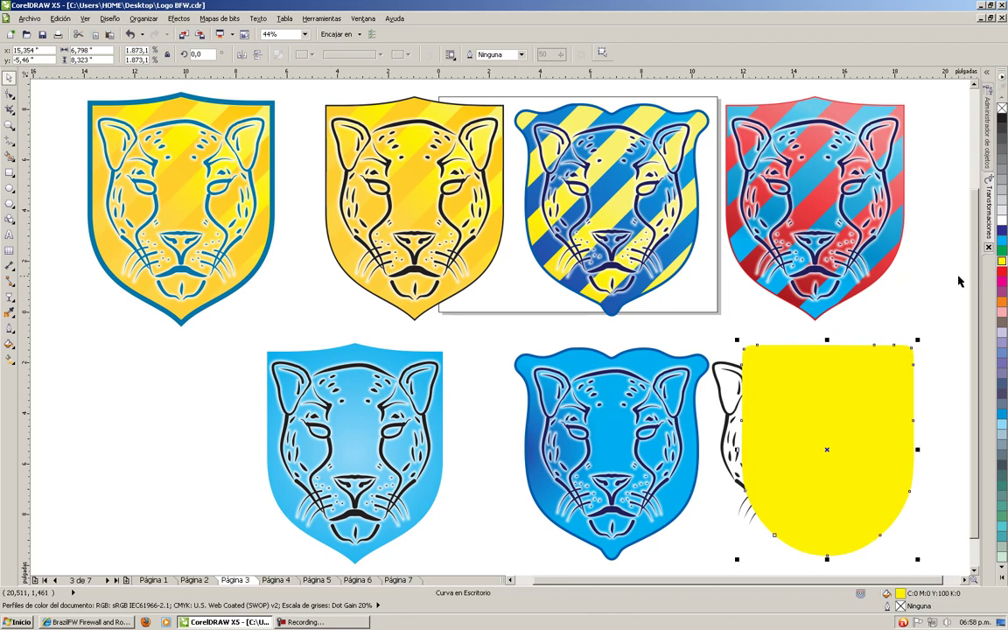
- Cut and paste the yellow shield and place it behind the jaguar face
{"action": "left_click", "coordinate": [777, 375]}
{"action": "left_click", "coordinate": [818, 361]}
{"action": "key", "text": "ctrl+x"}
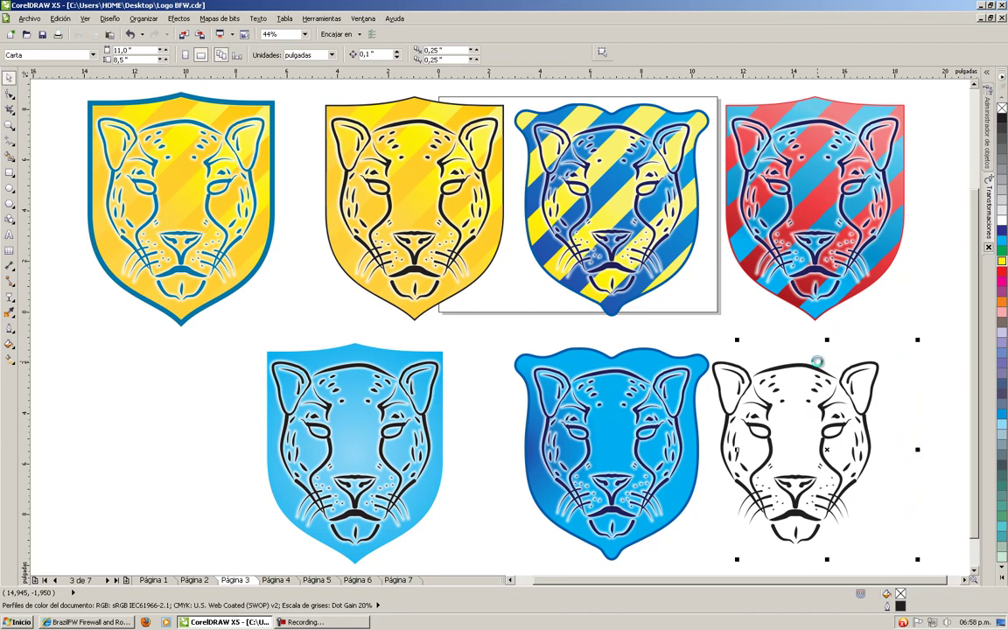
{"action": "key", "text": "ctrl+v"}
{"action": "key", "text": "ctrl+Page_Down"}
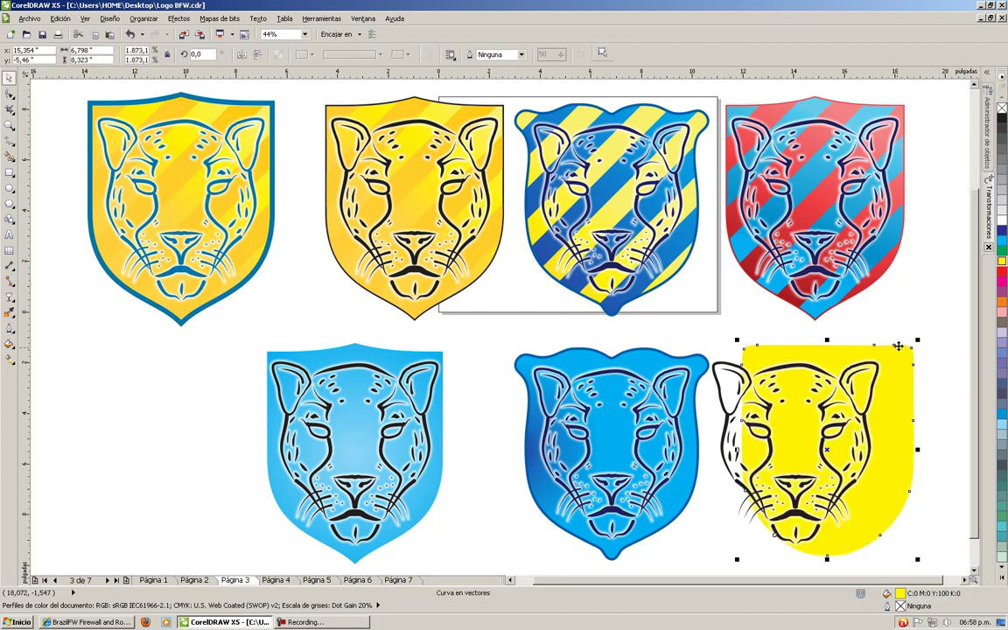
- Center the jaguar face and the yellow rounded shield on each other horizontally and vertically
{"action": "left_click", "coordinate": [876, 372], "text": "shift"}
{"action": "key", "text": "ctrl+shift+a"}
{"action": "left_click", "coordinate": [522, 292]}
{"action": "left_click", "coordinate": [421, 328]}
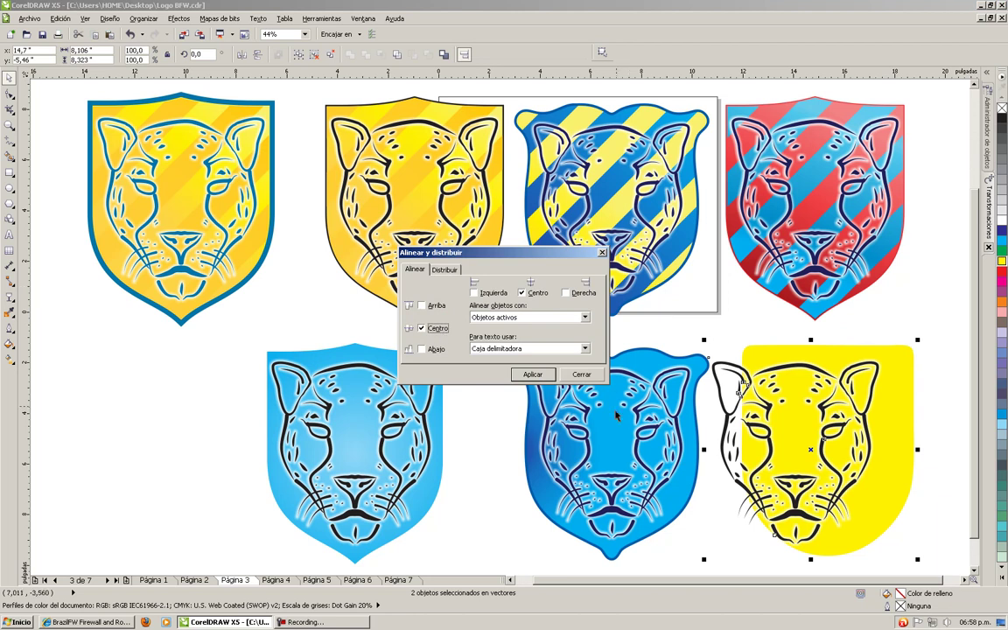
{"action": "left_click", "coordinate": [532, 374]}
{"action": "left_click", "coordinate": [581, 375]}
- Enlarge the yellow shield to about 7.1 by 8.7 inches so that it frames the whole jaguar face
{"action": "left_click_drag", "start_coordinate": [853, 362], "coordinate": [937, 336]}
{"action": "left_click", "coordinate": [911, 335]}
{"action": "left_click", "coordinate": [910, 365]}
{"action": "left_click", "coordinate": [917, 356]}
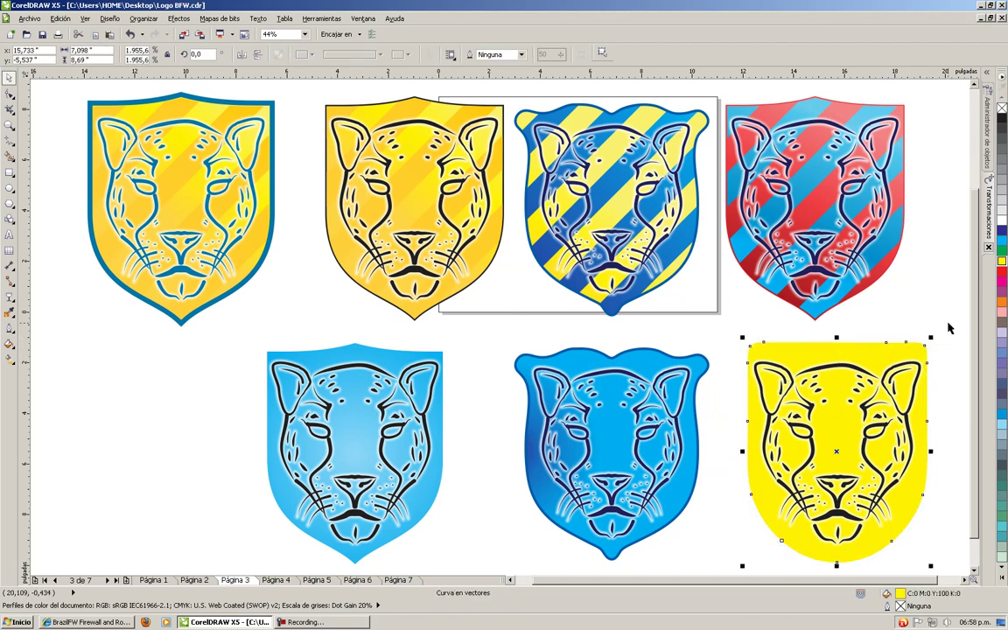
- Add horizontal guidelines along the upper and lower edges of the bottom row of shields, at about -1.38 and -9.79 inches
{"action": "left_click_drag", "start_coordinate": [683, 83], "coordinate": [727, 396]}
{"action": "left_click_drag", "start_coordinate": [709, 73], "coordinate": [757, 350]}
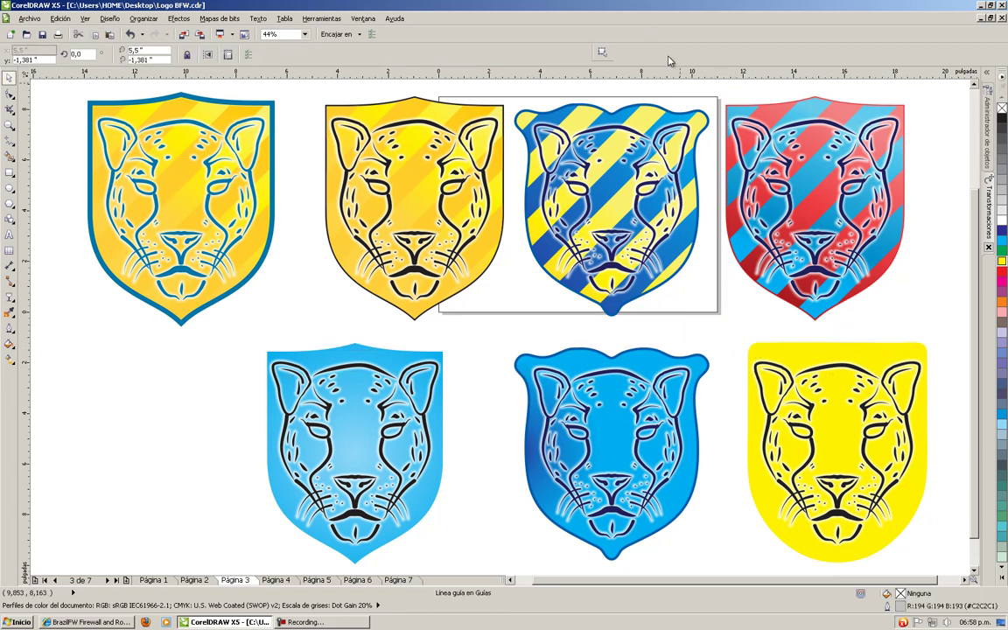
{"action": "left_click_drag", "start_coordinate": [672, 77], "coordinate": [695, 563]}
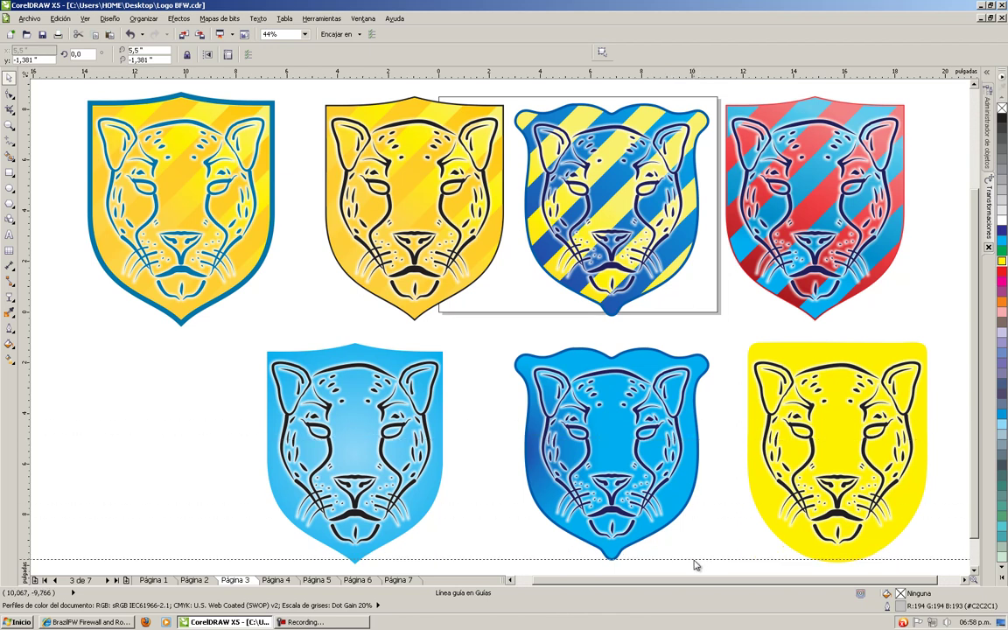
- Open the object manager and make the master guides layer (Guías maestra) visible
{"action": "left_click", "coordinate": [989, 145]}
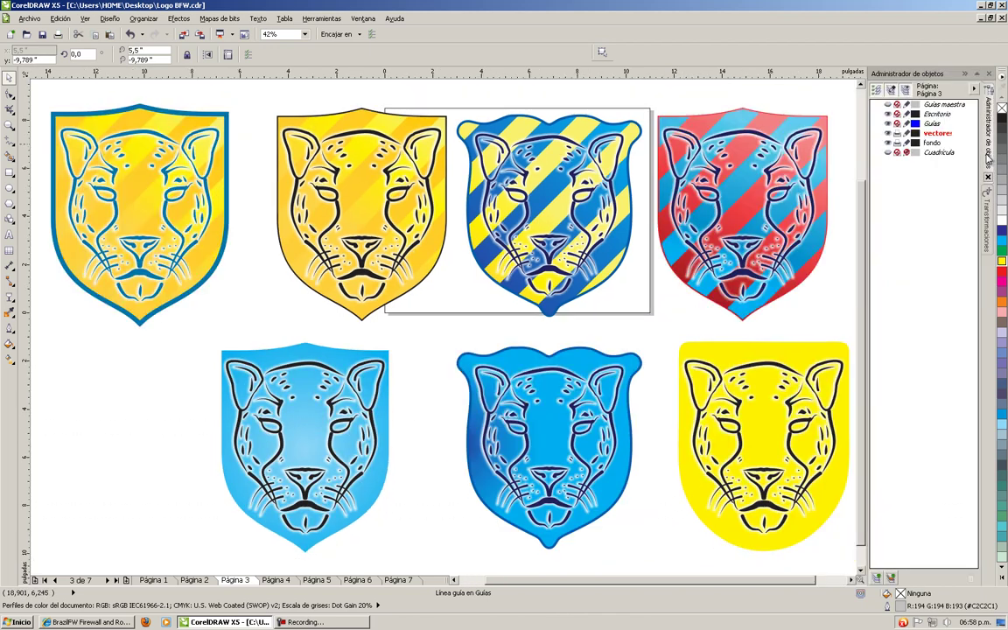
{"action": "left_click", "coordinate": [988, 219]}
{"action": "left_click", "coordinate": [988, 131]}
{"action": "left_click", "coordinate": [938, 153]}
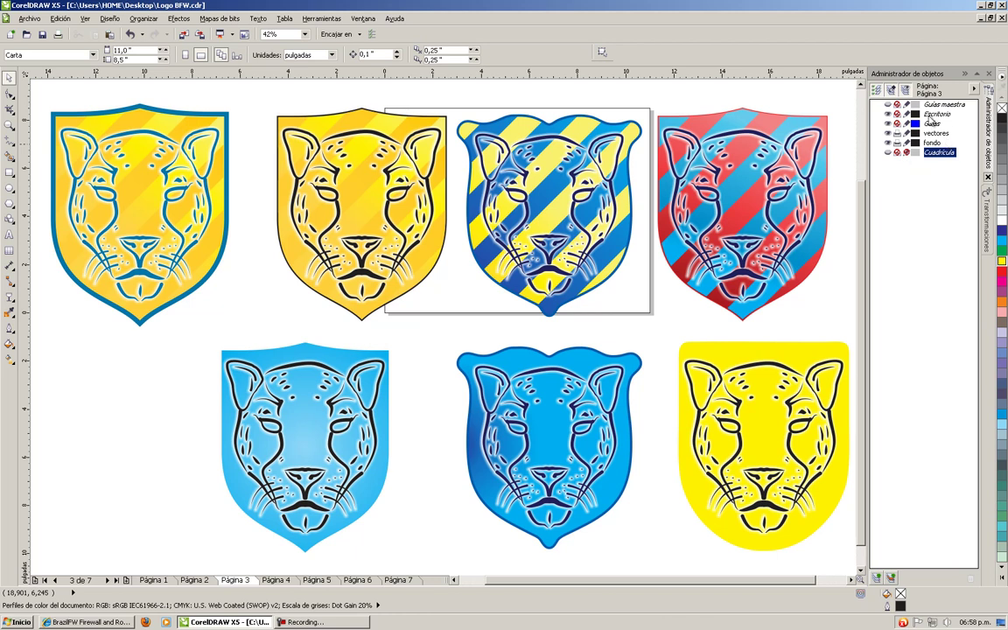
{"action": "left_click", "coordinate": [896, 105]}
{"action": "left_click", "coordinate": [889, 105]}
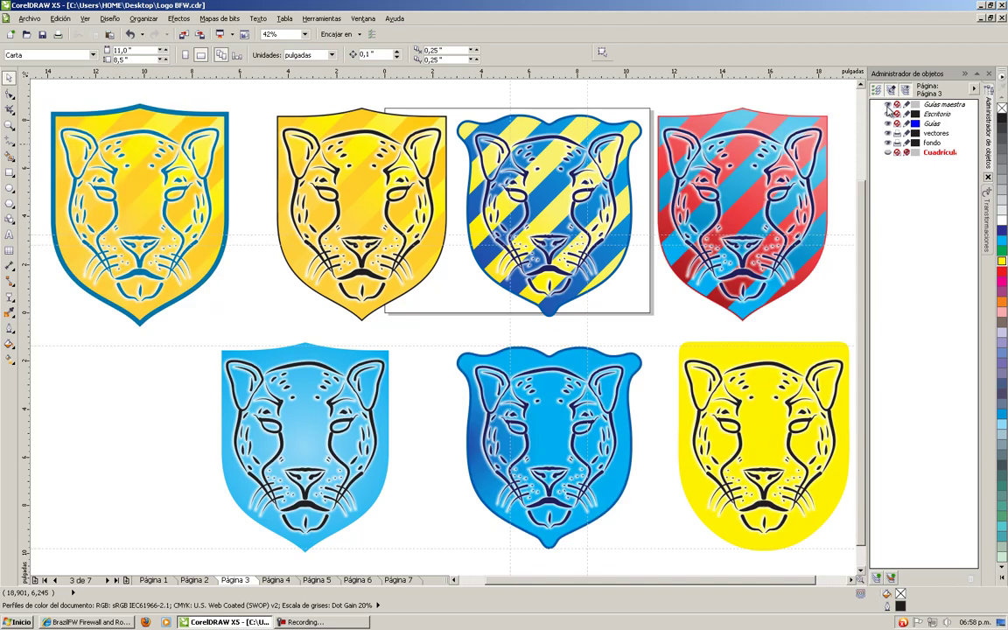
- Delete the three horizontal guidelines above the bottom shields' faces and both vertical guidelines, leaving only the lowest horizontal one
{"action": "left_click", "coordinate": [671, 346]}
{"action": "left_click", "coordinate": [651, 252]}
{"action": "left_click", "coordinate": [658, 249]}
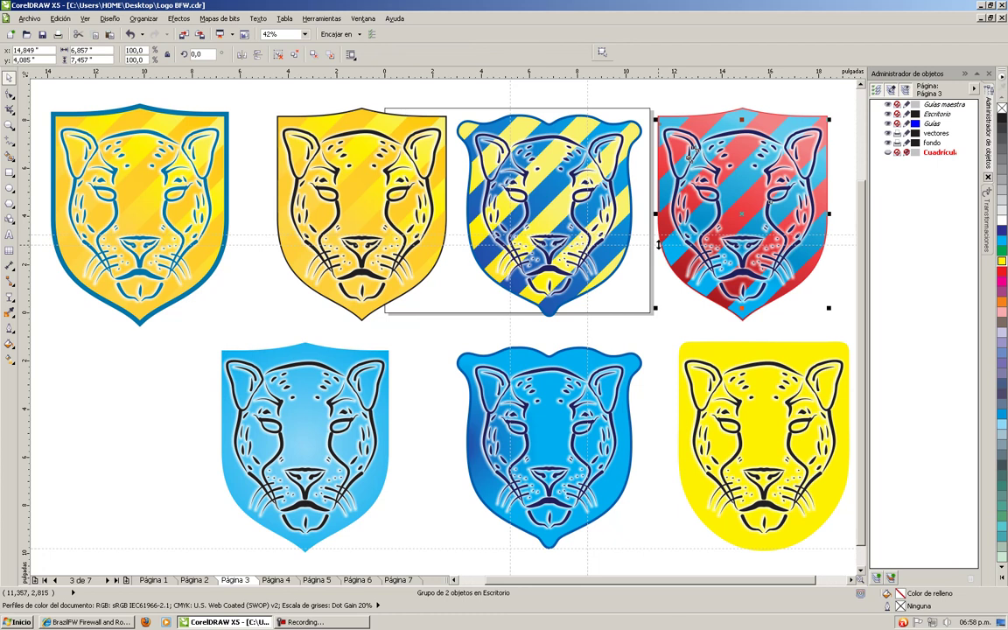
{"action": "left_click", "coordinate": [772, 234]}
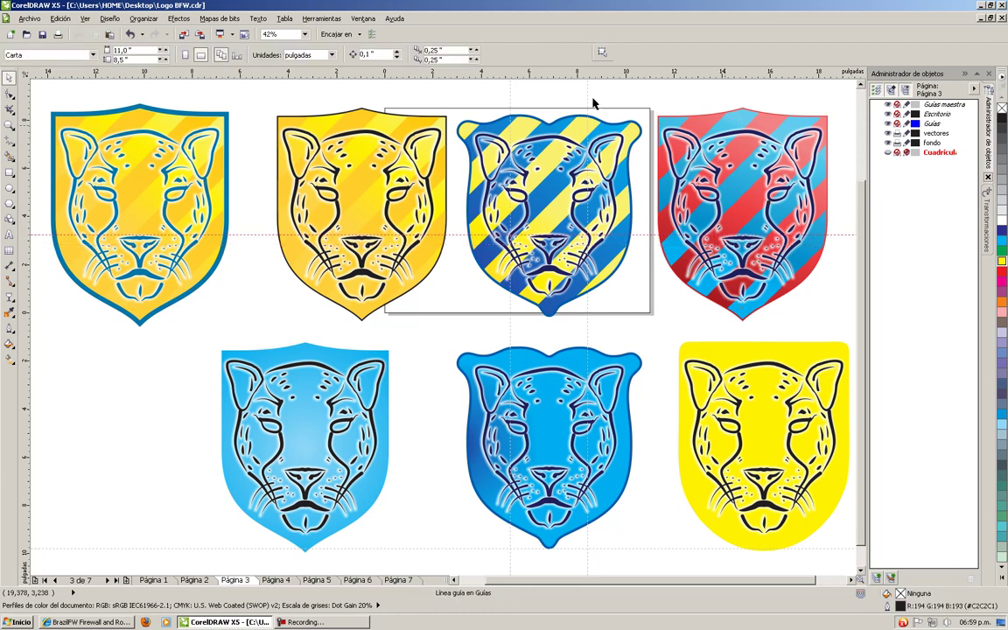
{"action": "key", "text": "Delete"}
{"action": "left_click", "coordinate": [588, 88]}
{"action": "key", "text": "Delete"}
{"action": "left_click", "coordinate": [511, 87]}
{"action": "key", "text": "Delete"}
- Add a horizontal guideline along the upper edge of the dark blue shield at about -1.42 inches and collapse the object manager
{"action": "left_click_drag", "start_coordinate": [482, 72], "coordinate": [593, 347]}
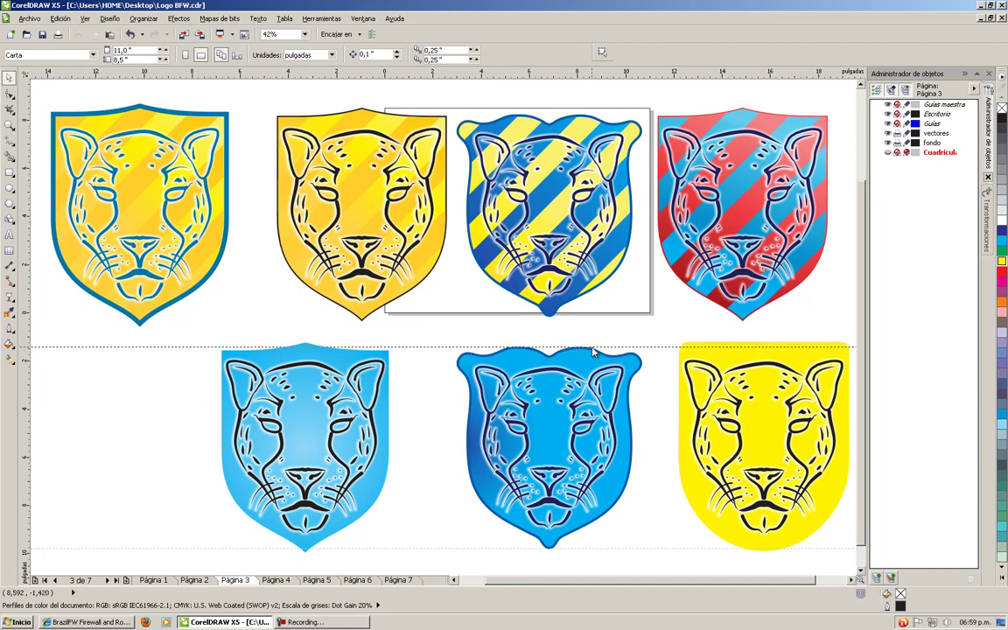
{"action": "left_click", "coordinate": [622, 549]}
{"action": "left_click", "coordinate": [648, 554]}
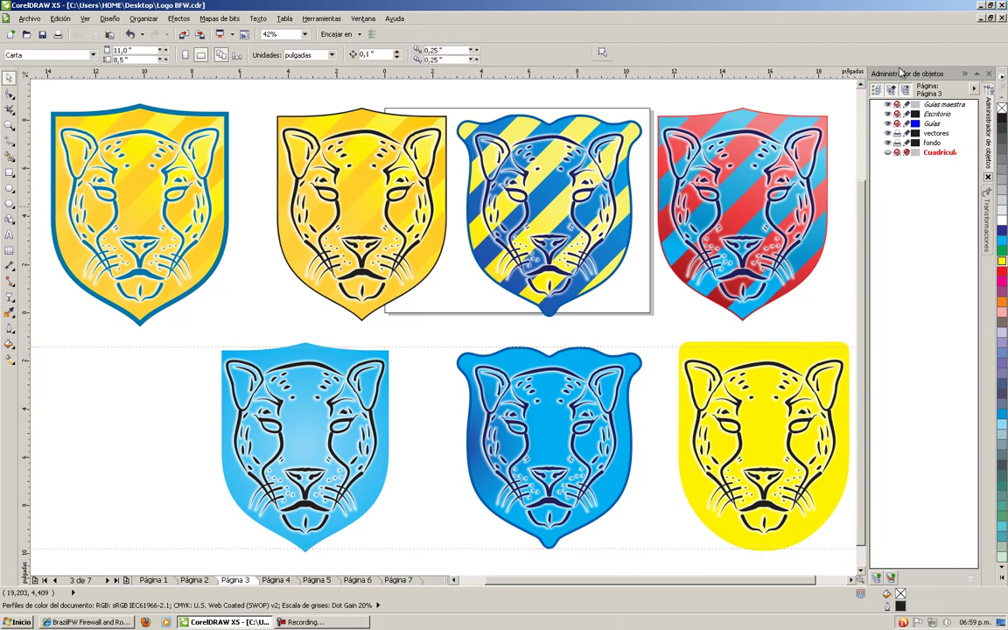
{"action": "left_click", "coordinate": [964, 75]}
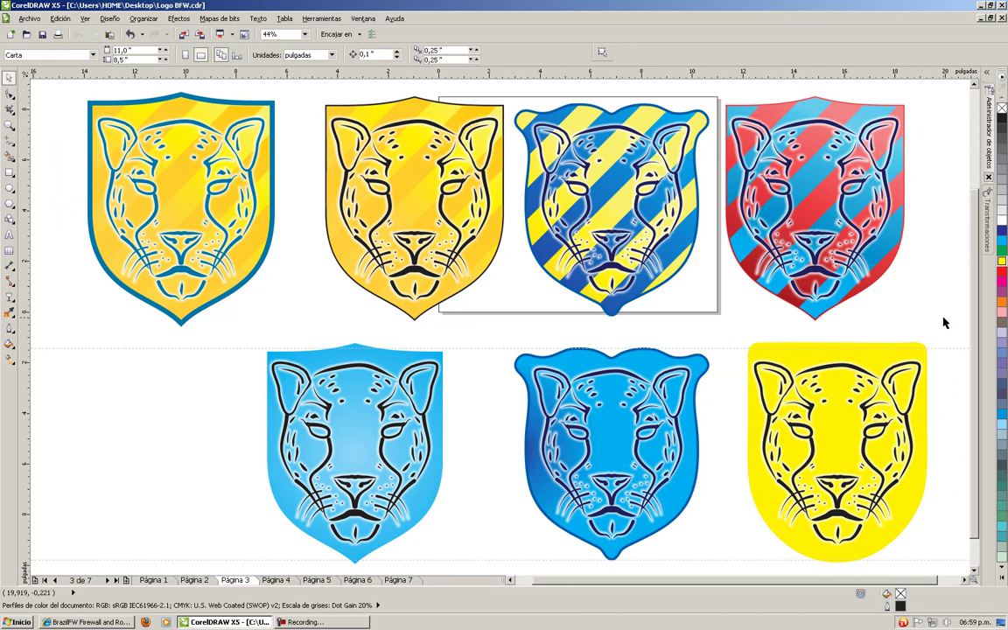
{"action": "key", "text": "F4"}
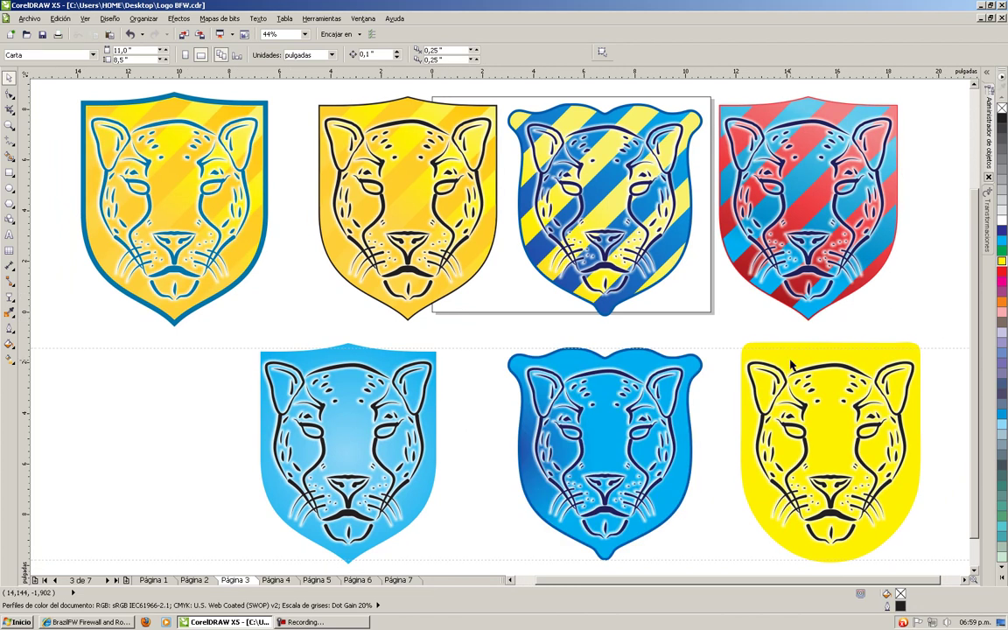
- Scale the yellow shield down about its center to about 8.2 inches high so its upper edge meets the guideline
{"action": "left_click", "coordinate": [779, 355]}
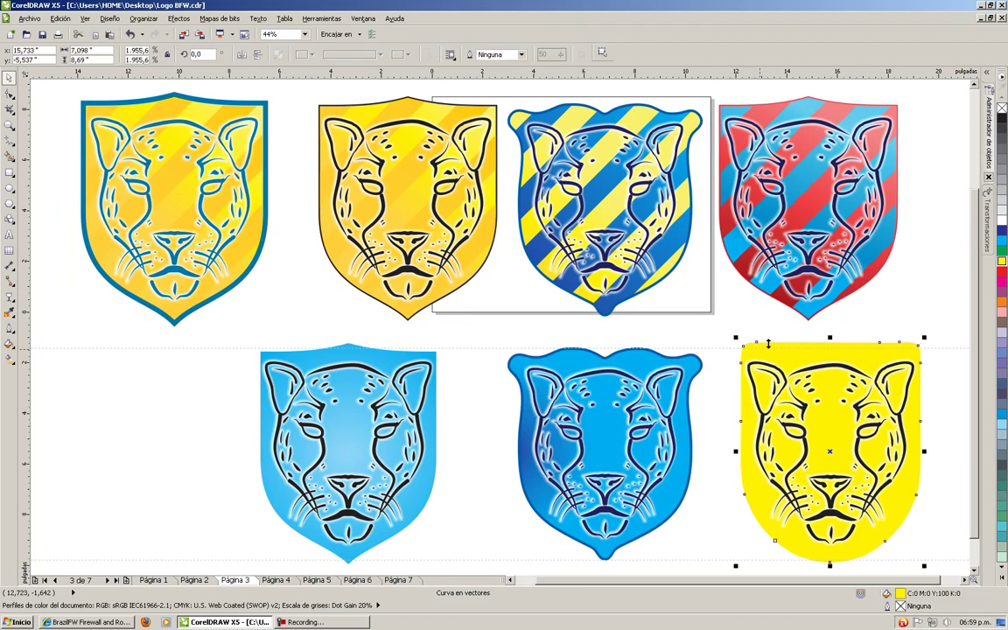
{"action": "left_click_drag", "start_coordinate": [926, 337], "coordinate": [731, 549]}
{"action": "key", "text": "Escape"}
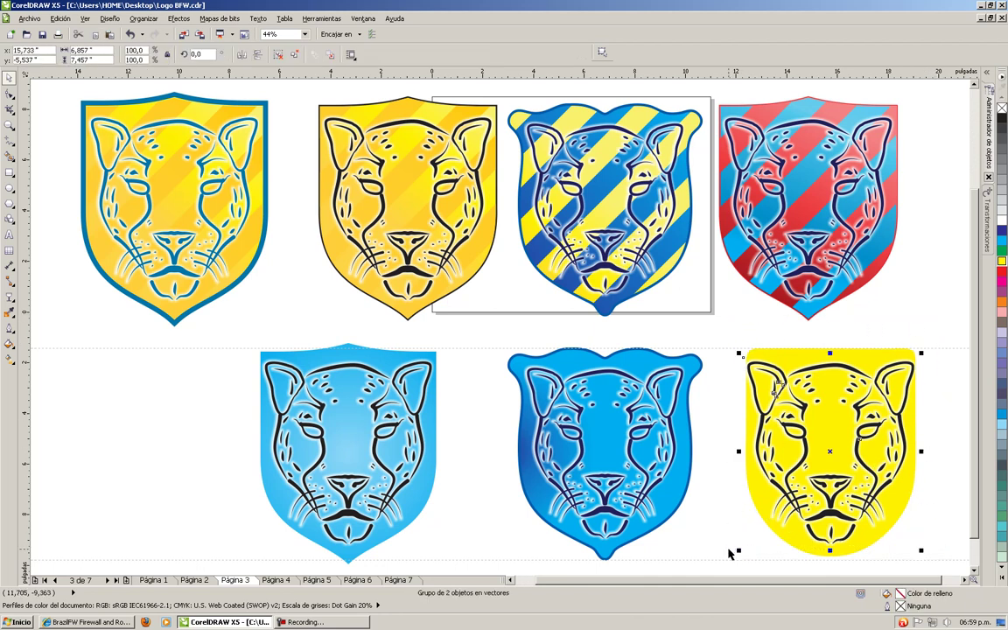
- Inspect the outlines of the yellow shield and its jaguar face in wireframe view, then restore the full-color view
{"action": "key", "text": "shift+F9"}
{"action": "key", "text": "Escape"}
{"action": "left_click", "coordinate": [910, 371]}
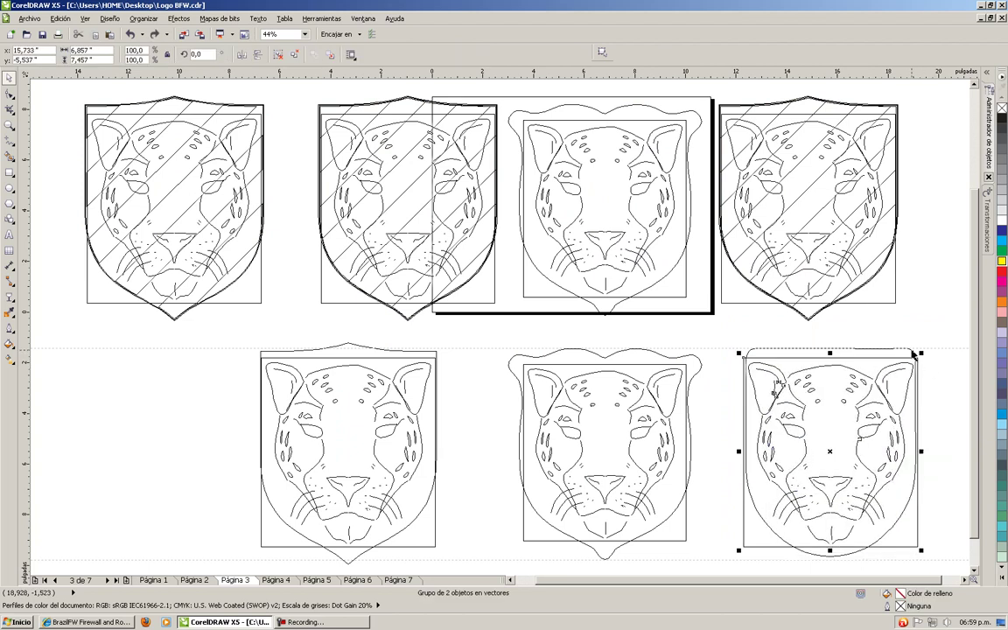
{"action": "left_click", "coordinate": [913, 353], "text": "shift"}
{"action": "key", "text": "ctrl+shift+a"}
{"action": "left_click", "coordinate": [541, 294]}
{"action": "left_click", "coordinate": [422, 328]}
{"action": "left_click", "coordinate": [599, 376]}
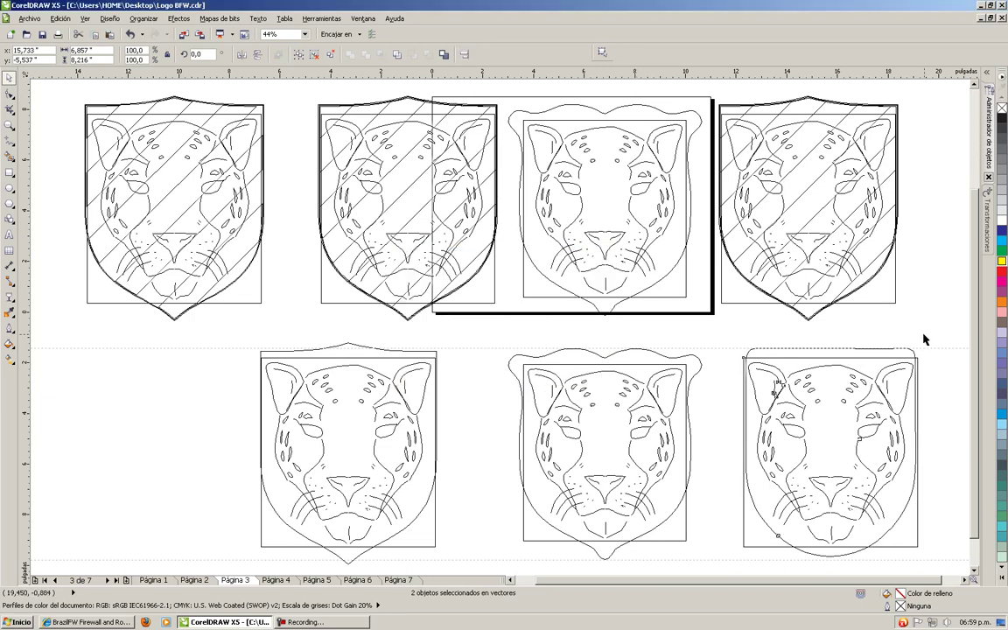
{"action": "key", "text": "shift+F9"}
- Shrink the jaguar face about its center inside the yellow shield to leave a wide yellow margin around it
{"action": "left_click", "coordinate": [922, 388]}
{"action": "left_click", "coordinate": [909, 378]}
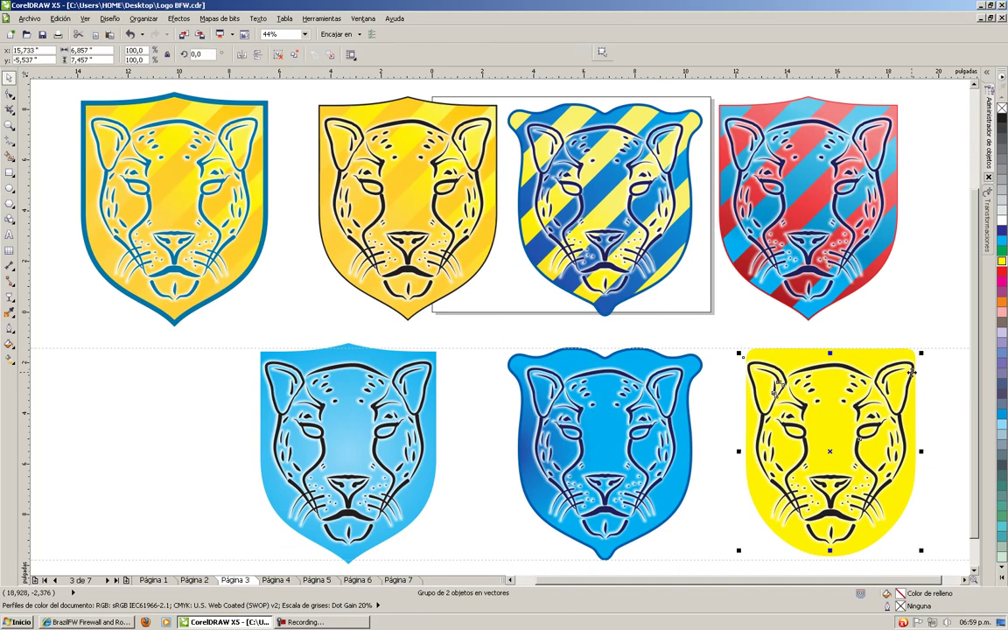
{"action": "left_click_drag", "start_coordinate": [916, 358], "coordinate": [901, 377]}
{"action": "left_click", "coordinate": [954, 425]}
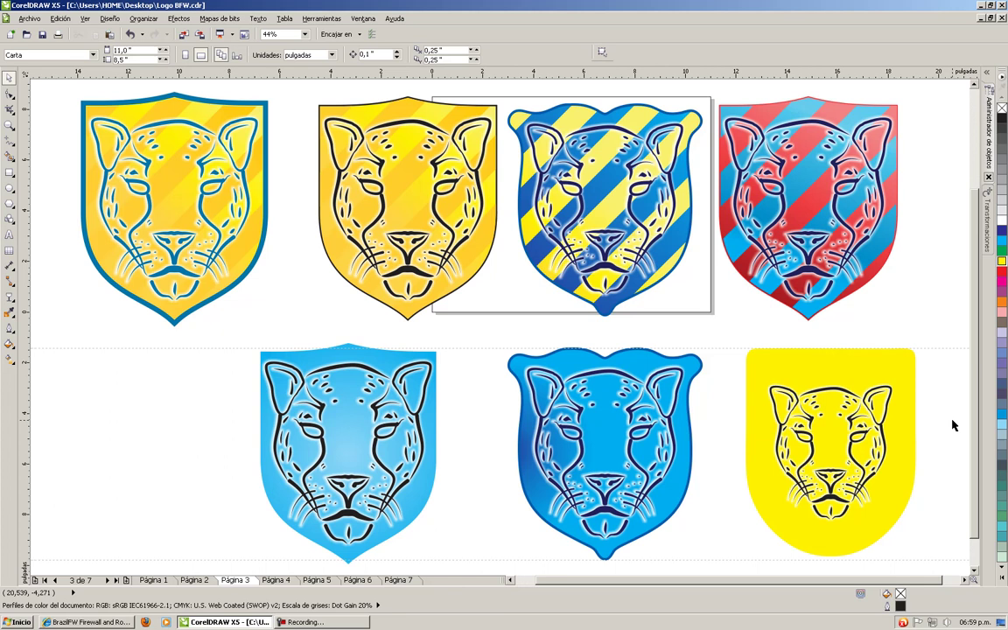
- Shrink the jaguar face about its center inside the light blue shield, adjusting it to leave a moderate margin
{"action": "left_click", "coordinate": [406, 370]}
{"action": "left_click_drag", "start_coordinate": [442, 358], "coordinate": [422, 375]}
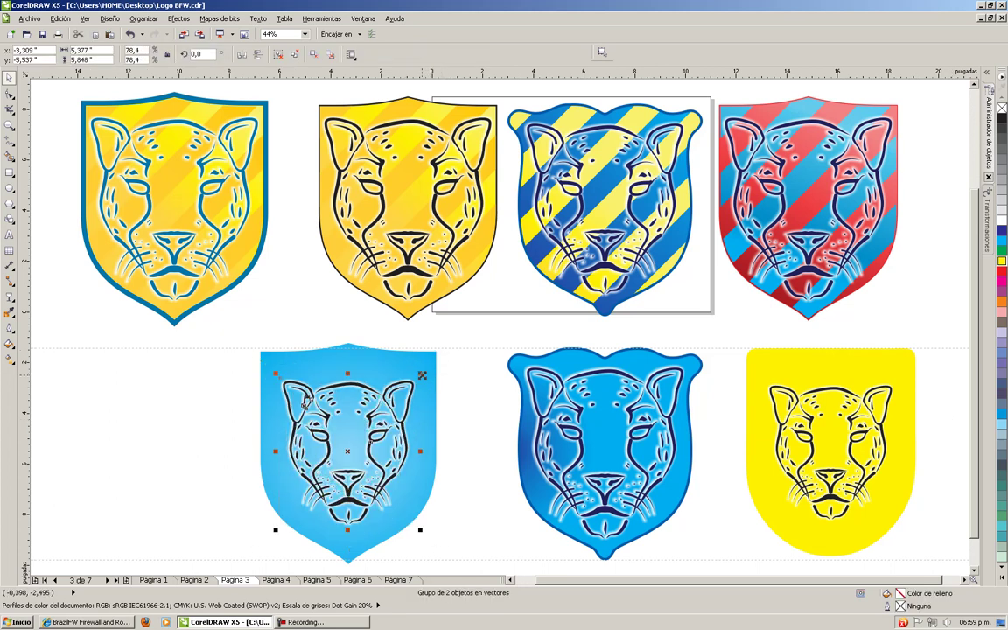
{"action": "left_click", "coordinate": [454, 389]}
{"action": "left_click", "coordinate": [398, 380]}
{"action": "left_click_drag", "start_coordinate": [427, 368], "coordinate": [435, 372]}
{"action": "left_click", "coordinate": [488, 364]}
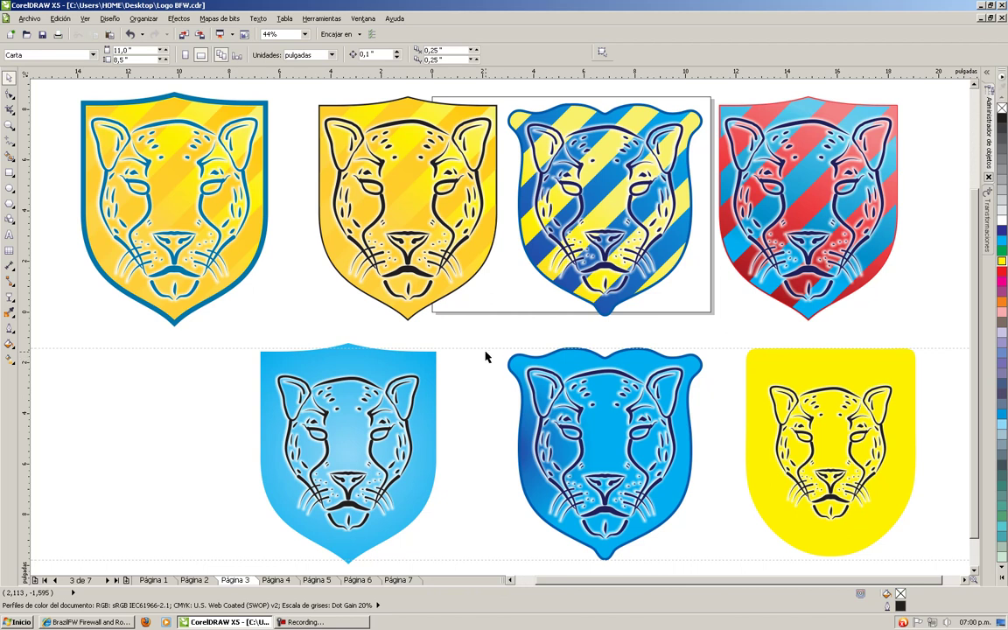
- Remove both remaining horizontal guidelines, at -1.41994 and -9.78920 inches, through the guideline options
{"action": "double_click", "coordinate": [485, 347]}
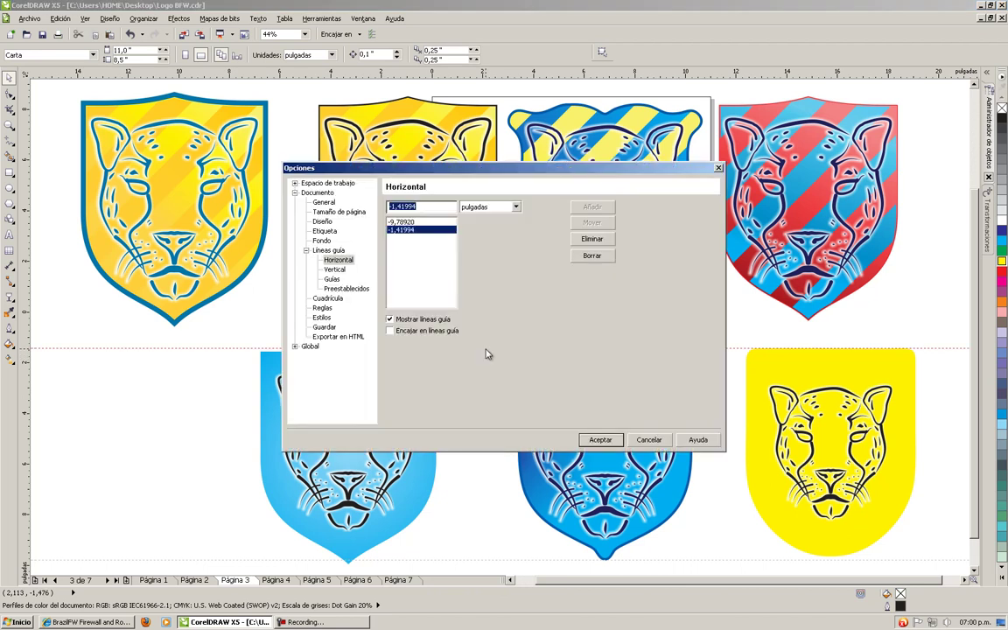
{"action": "left_click", "coordinate": [595, 241]}
{"action": "left_click", "coordinate": [594, 241]}
{"action": "left_click", "coordinate": [611, 438]}
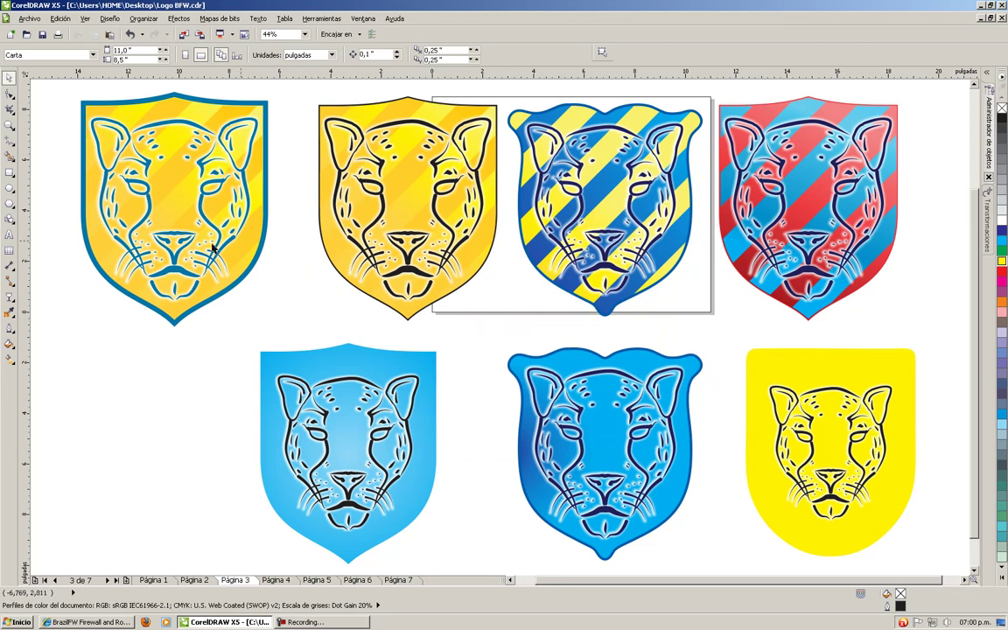
- Look through the document's first five pages, ending on page 5 with the rhinoceros photos
{"action": "left_click", "coordinate": [199, 581]}
{"action": "left_click", "coordinate": [159, 582]}
{"action": "left_click", "coordinate": [200, 581]}
{"action": "left_click", "coordinate": [236, 580]}
{"action": "left_click", "coordinate": [277, 580]}
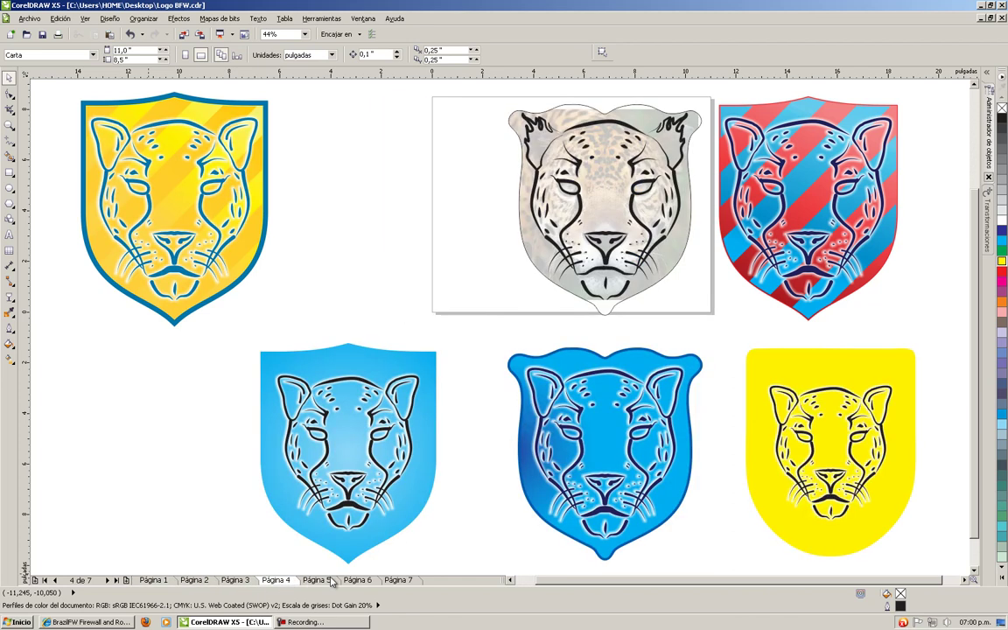
{"action": "left_click", "coordinate": [317, 580]}
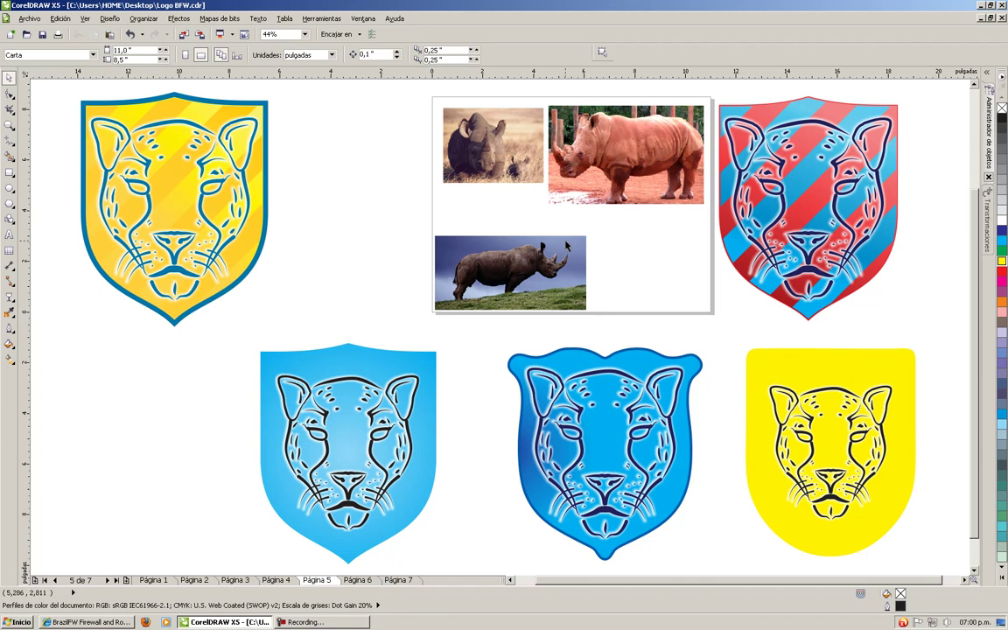
- Examine the rhinoceros photos on page 5 alongside the yellow jaguar shield with the blue border
{"action": "left_click", "coordinate": [569, 245]}
{"action": "left_click", "coordinate": [505, 149]}
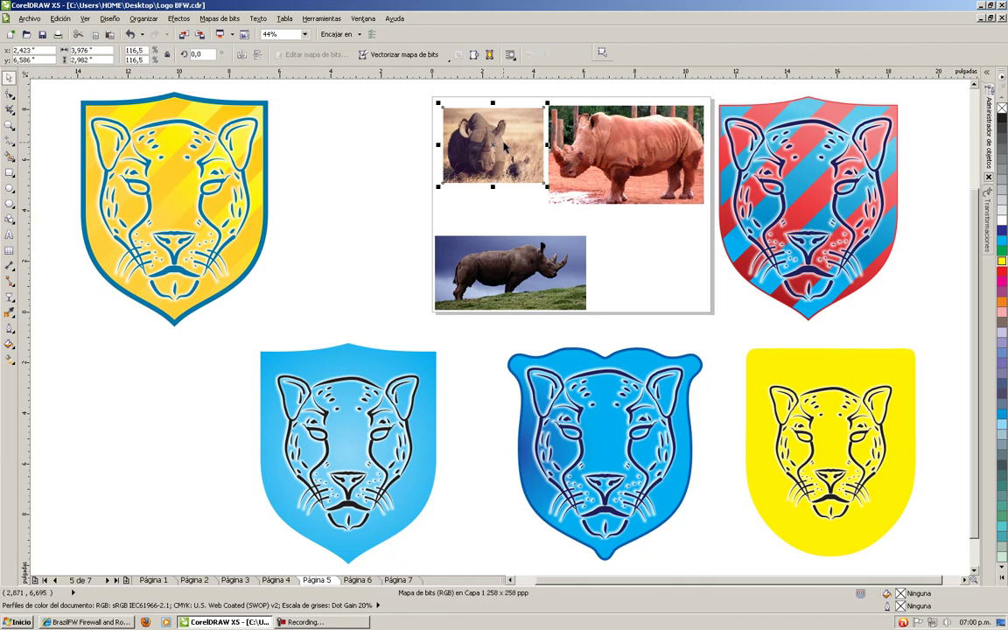
{"action": "left_click", "coordinate": [248, 188]}
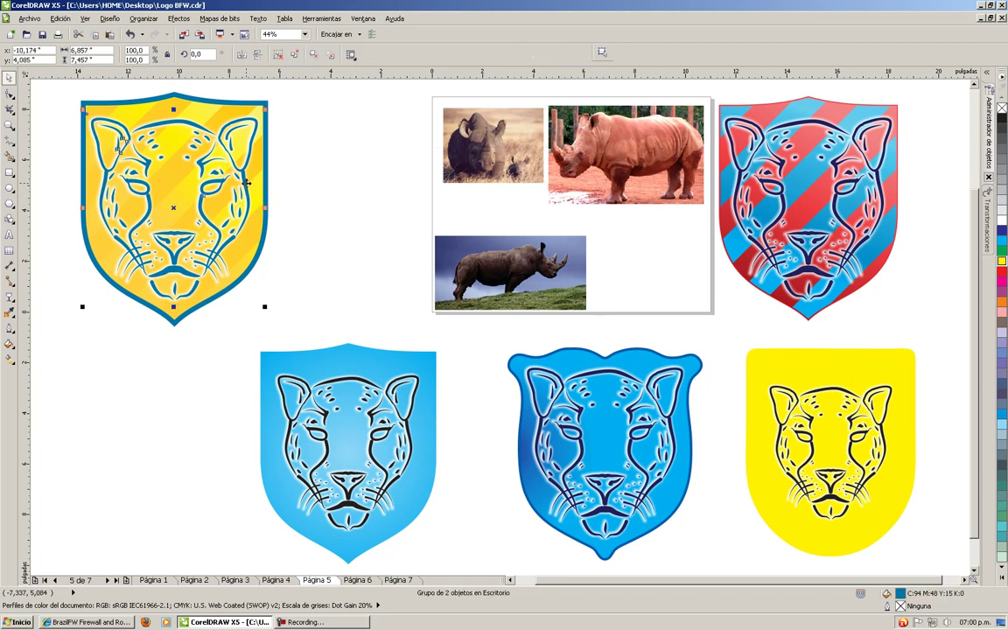
{"action": "left_click", "coordinate": [343, 184]}
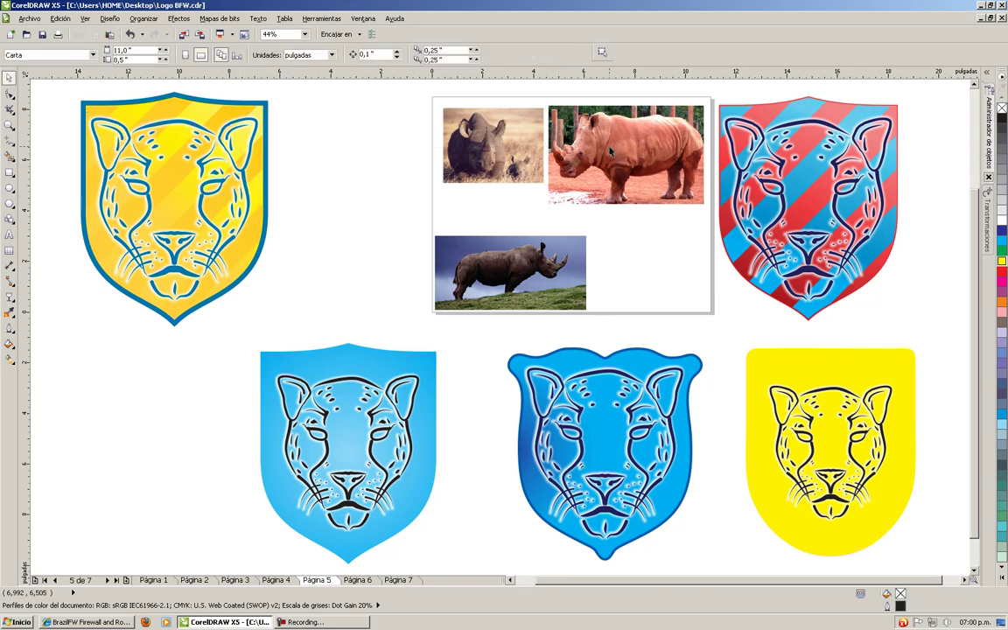
{"action": "left_click", "coordinate": [122, 140]}
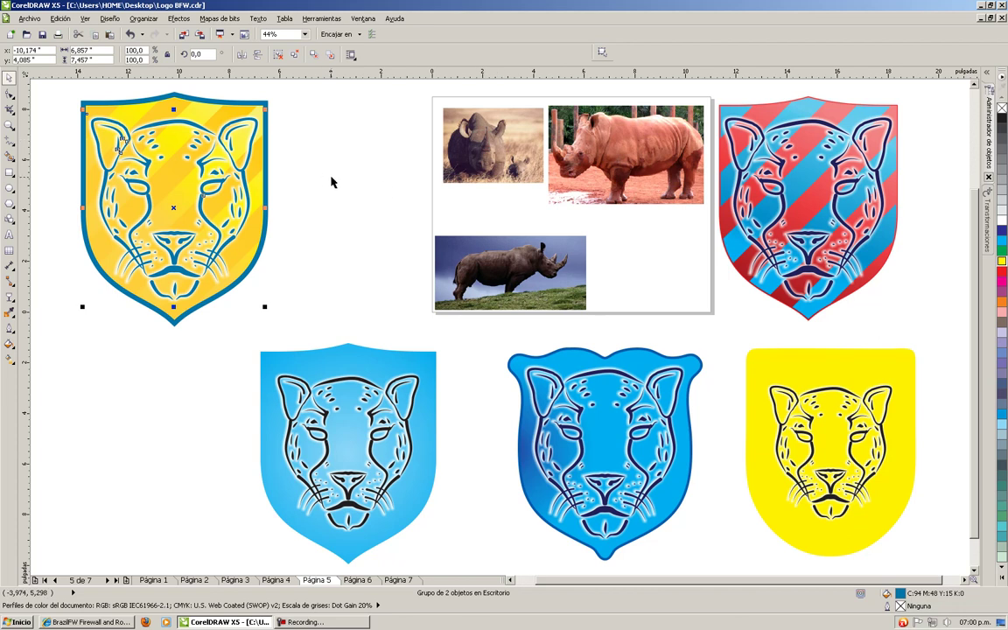
{"action": "left_click", "coordinate": [522, 153]}
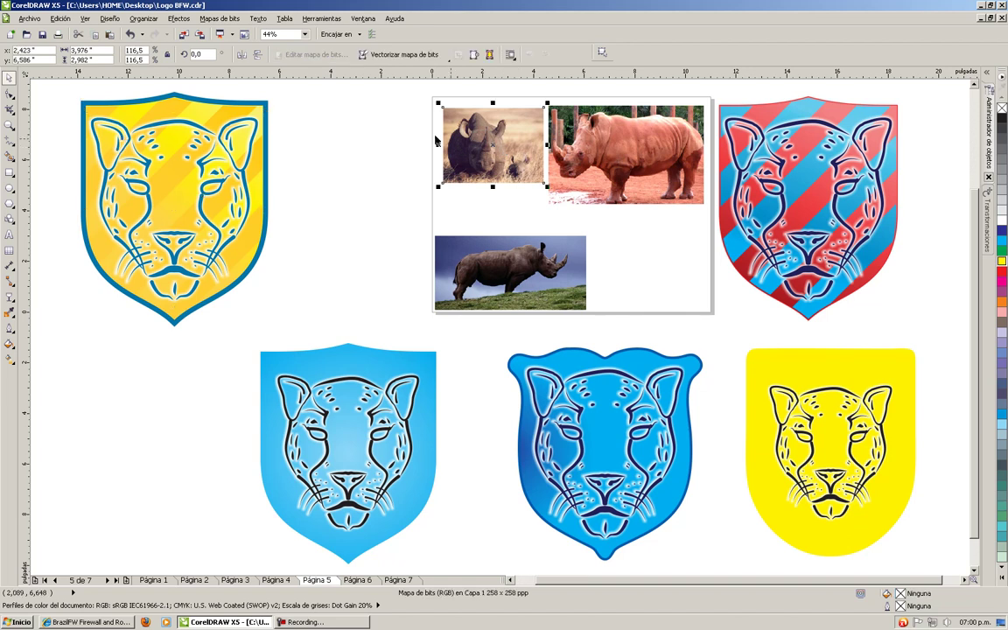
{"action": "left_click", "coordinate": [426, 99]}
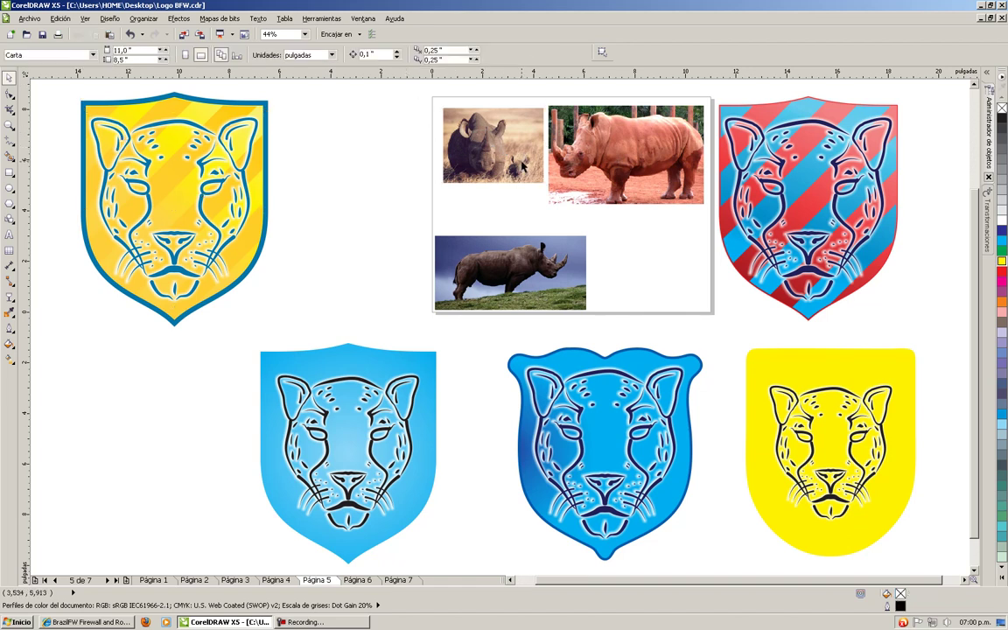
{"action": "left_click", "coordinate": [258, 127]}
{"action": "left_click", "coordinate": [311, 124]}
- Compare the BrazilFW Firewall and Router logo on page 1 with the GNU/Linux stickers on page 6
{"action": "left_click", "coordinate": [158, 581]}
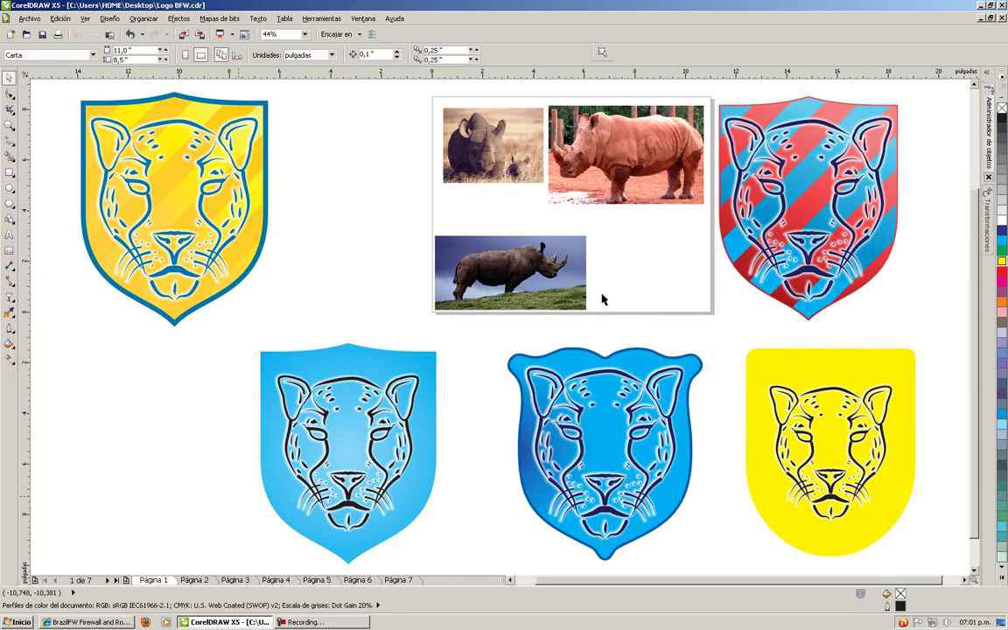
{"action": "left_click", "coordinate": [528, 181]}
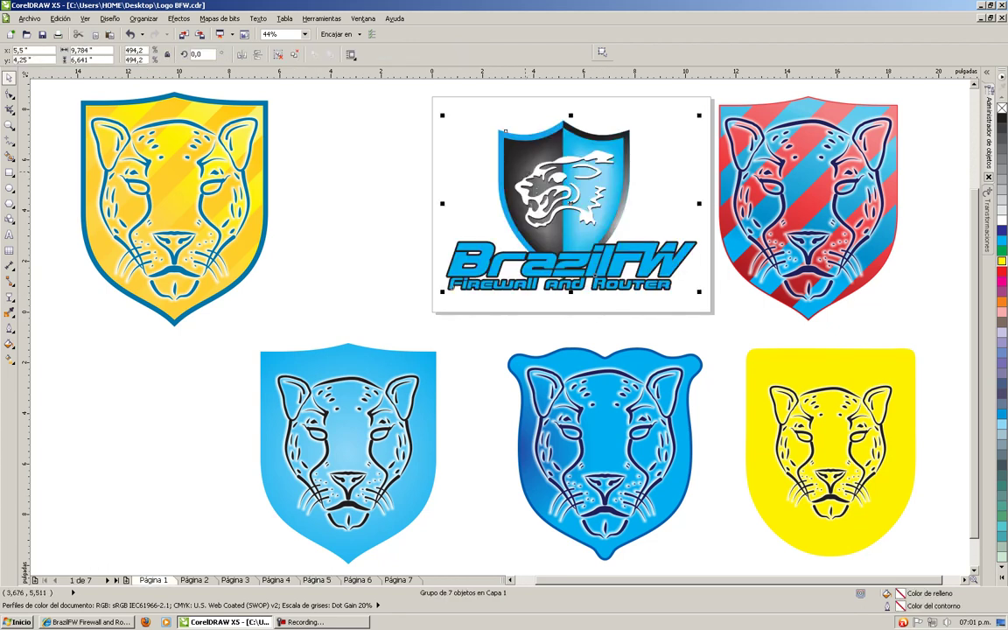
{"action": "left_click", "coordinate": [369, 581]}
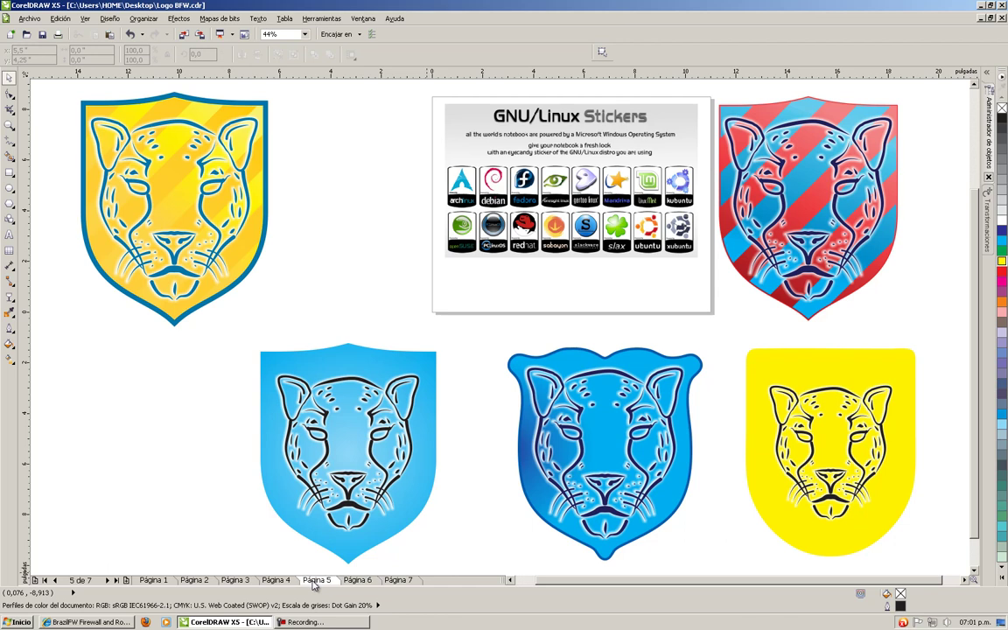
- Compare the blue-bordered yellow jaguar shield on page 5's desktop with the BrazilFW logo on page 1
{"action": "left_click", "coordinate": [316, 580]}
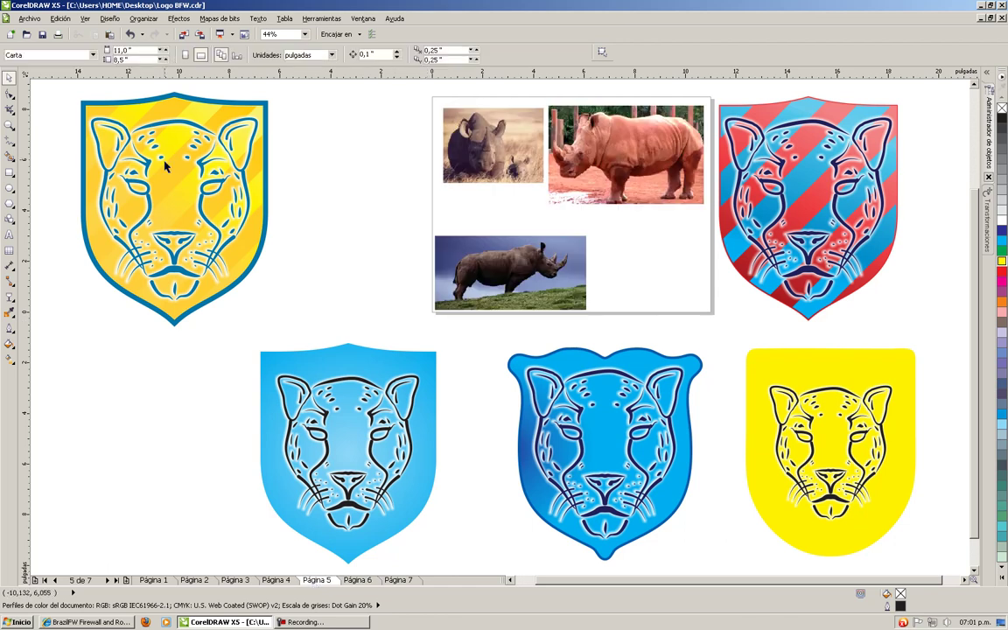
{"action": "left_click_drag", "start_coordinate": [64, 89], "coordinate": [319, 331]}
{"action": "left_click", "coordinate": [367, 276]}
{"action": "left_click", "coordinate": [154, 580]}
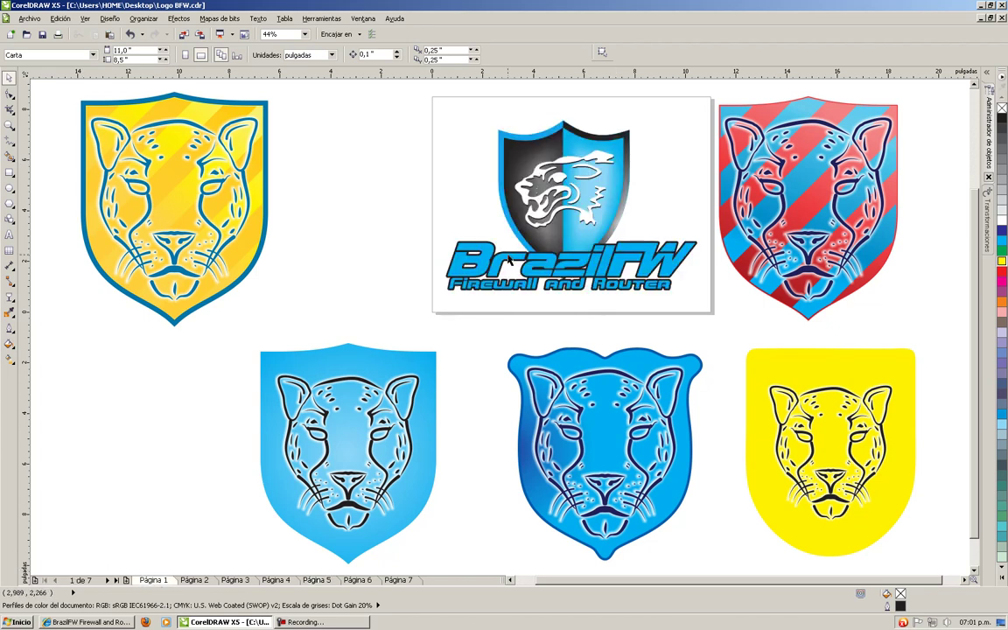
{"action": "left_click", "coordinate": [525, 131]}
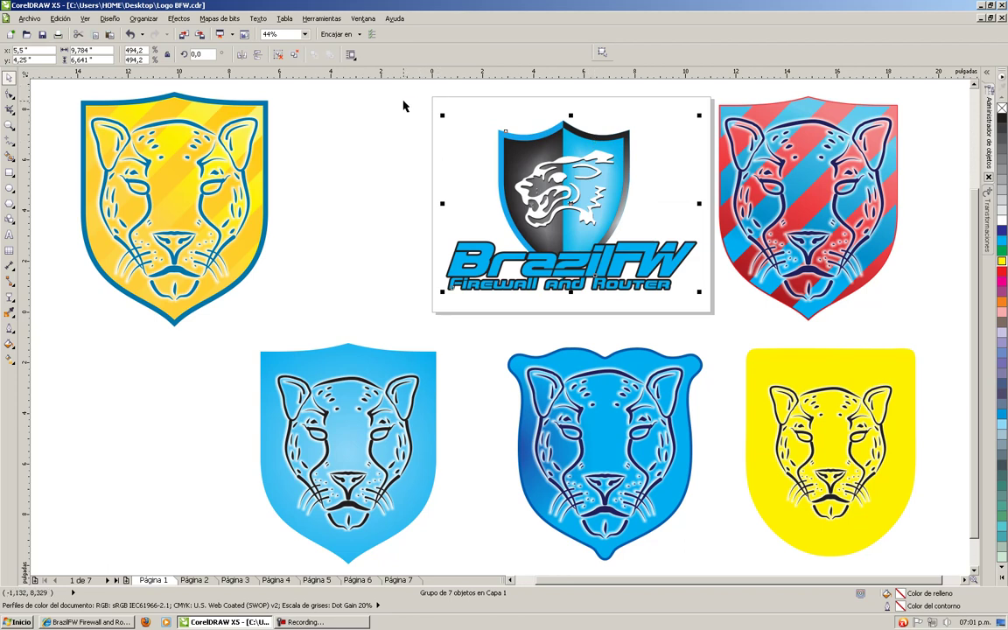
{"action": "left_click_drag", "start_coordinate": [424, 93], "coordinate": [704, 280]}
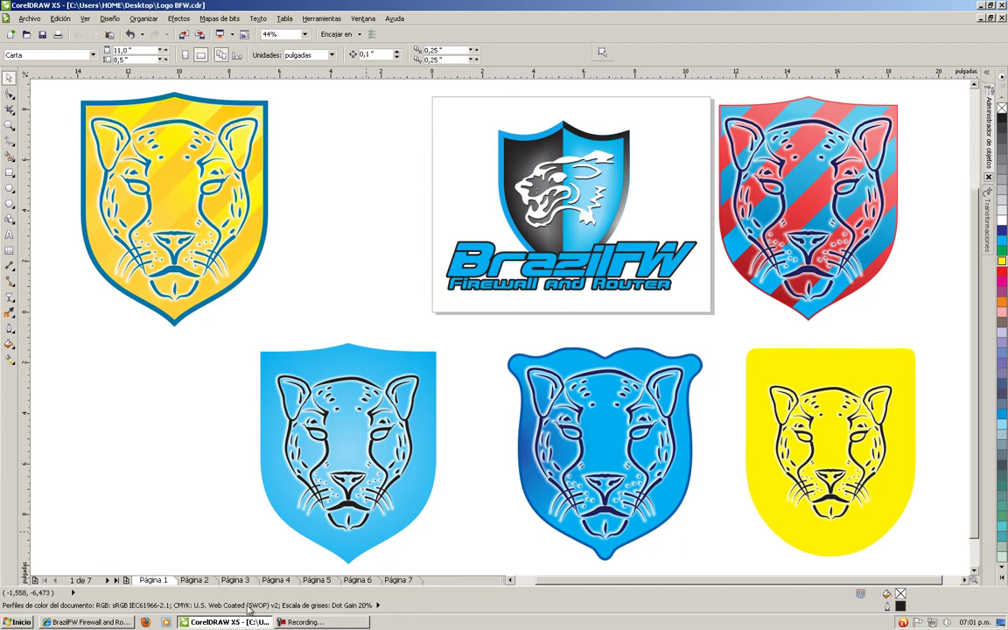
- Page through the logo design and reference images from page 3 to page 7
{"action": "left_click", "coordinate": [244, 581]}
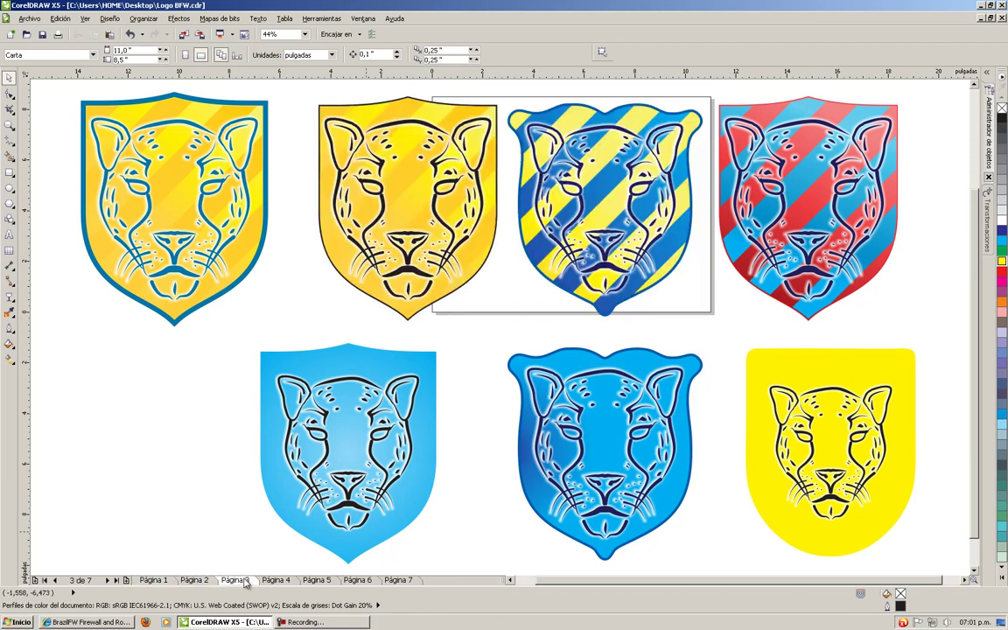
{"action": "left_click", "coordinate": [277, 580]}
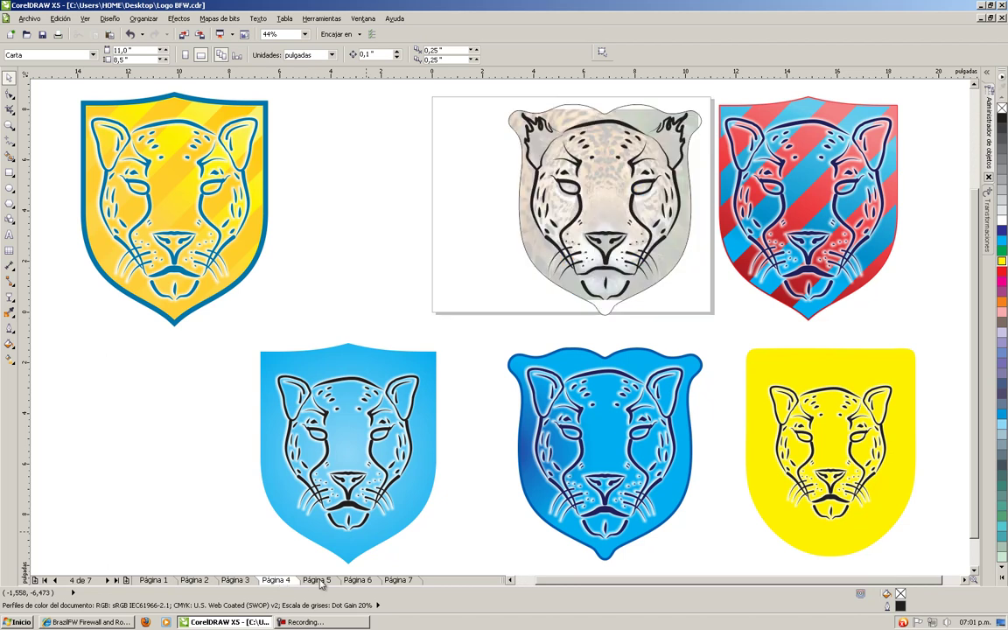
{"action": "left_click", "coordinate": [319, 581]}
{"action": "left_click", "coordinate": [358, 581]}
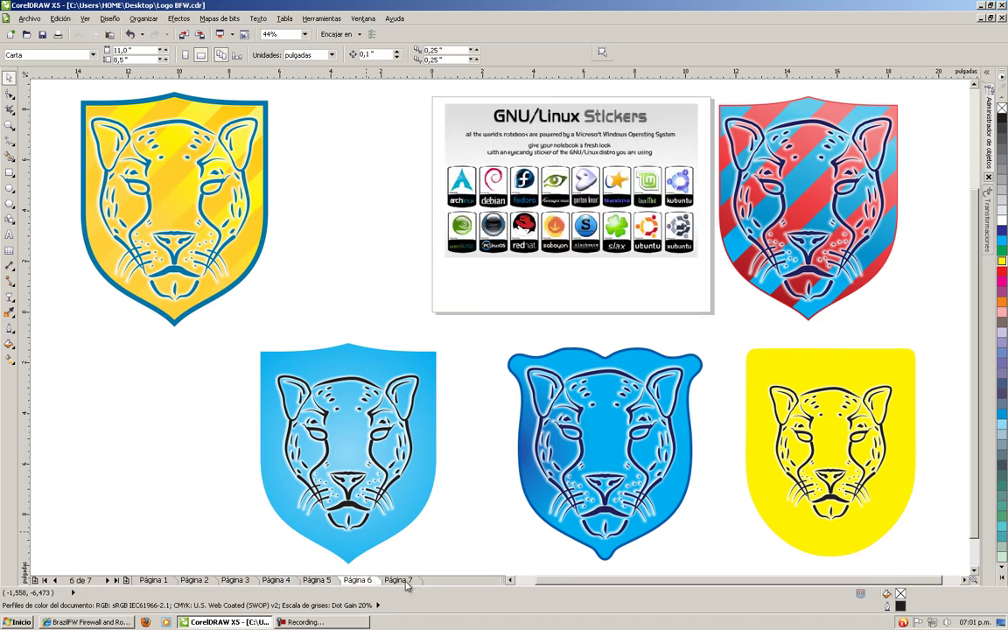
{"action": "left_click", "coordinate": [404, 582]}
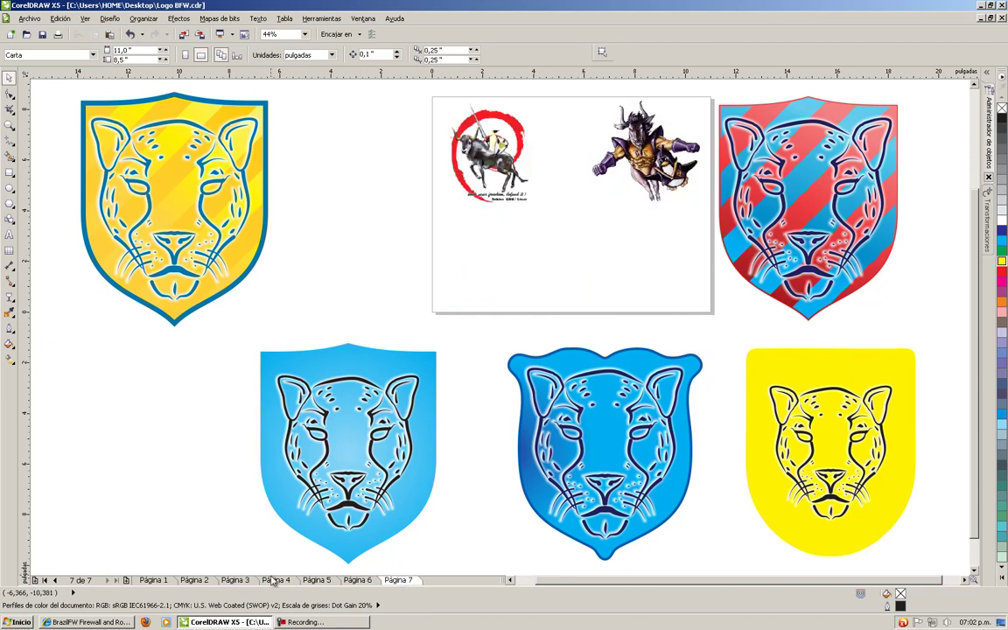
- Review the jaguar shield variants on page 3 and the BrazilFW logo on page 1 again
{"action": "left_click", "coordinate": [235, 581]}
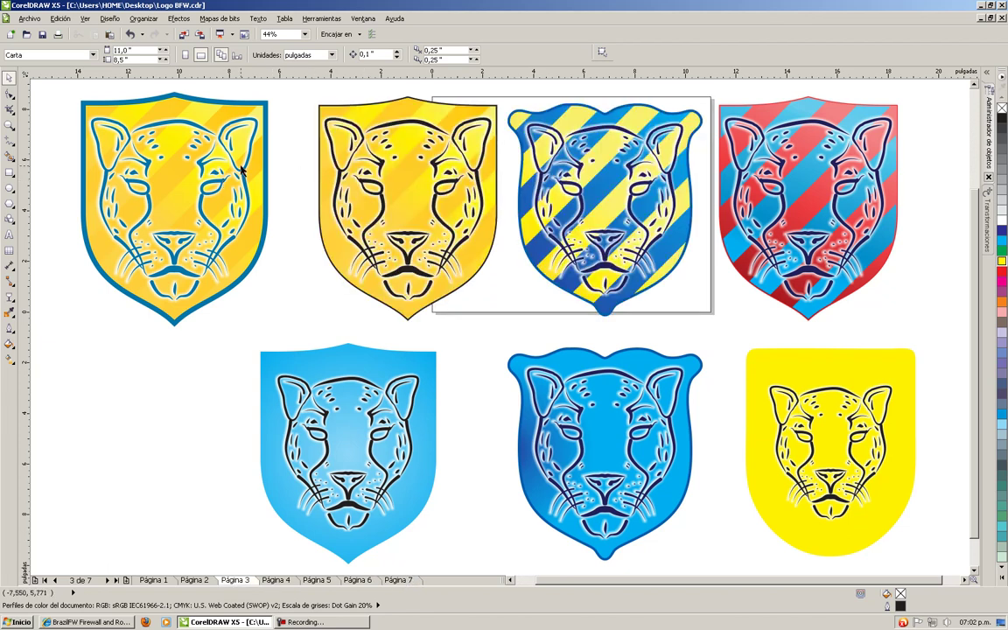
{"action": "left_click", "coordinate": [223, 181]}
{"action": "left_click", "coordinate": [292, 190]}
{"action": "left_click", "coordinate": [153, 581]}
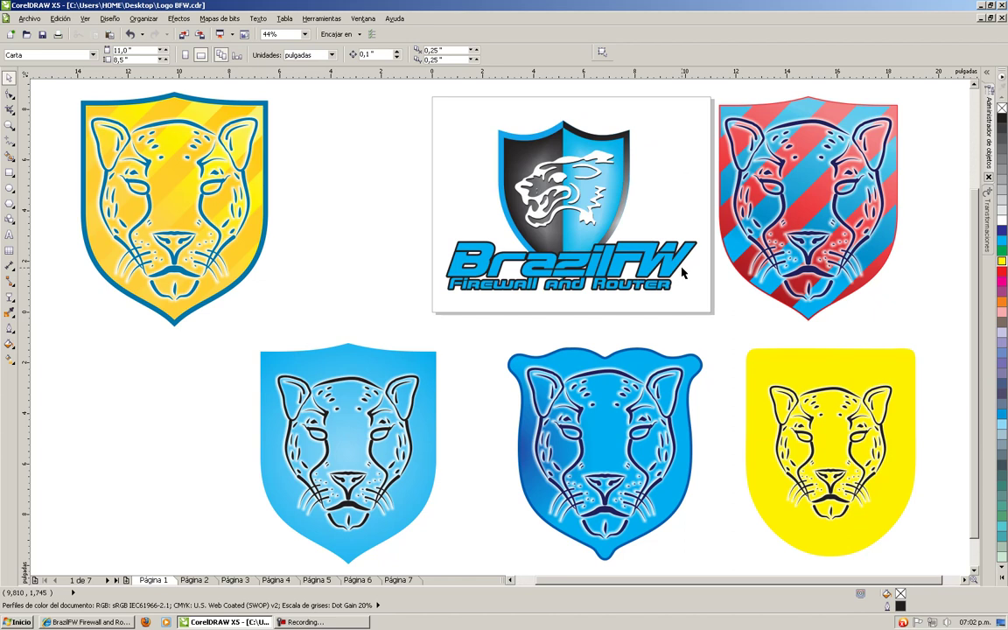